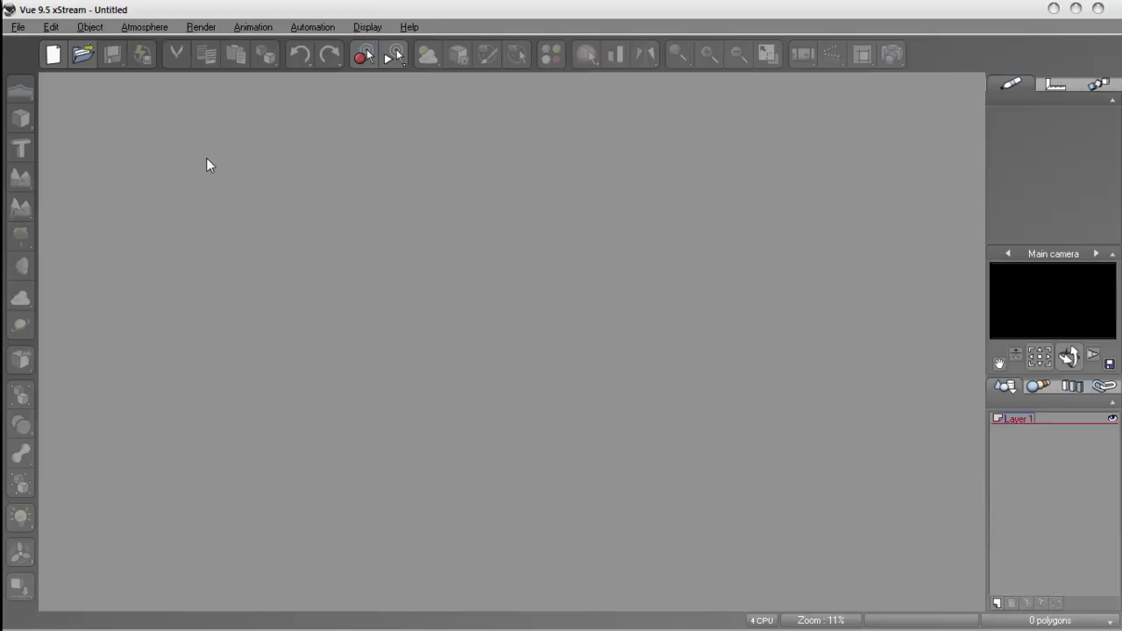
# Create a new scene and add a standard terrain to it.
pyautogui.click(53, 54)
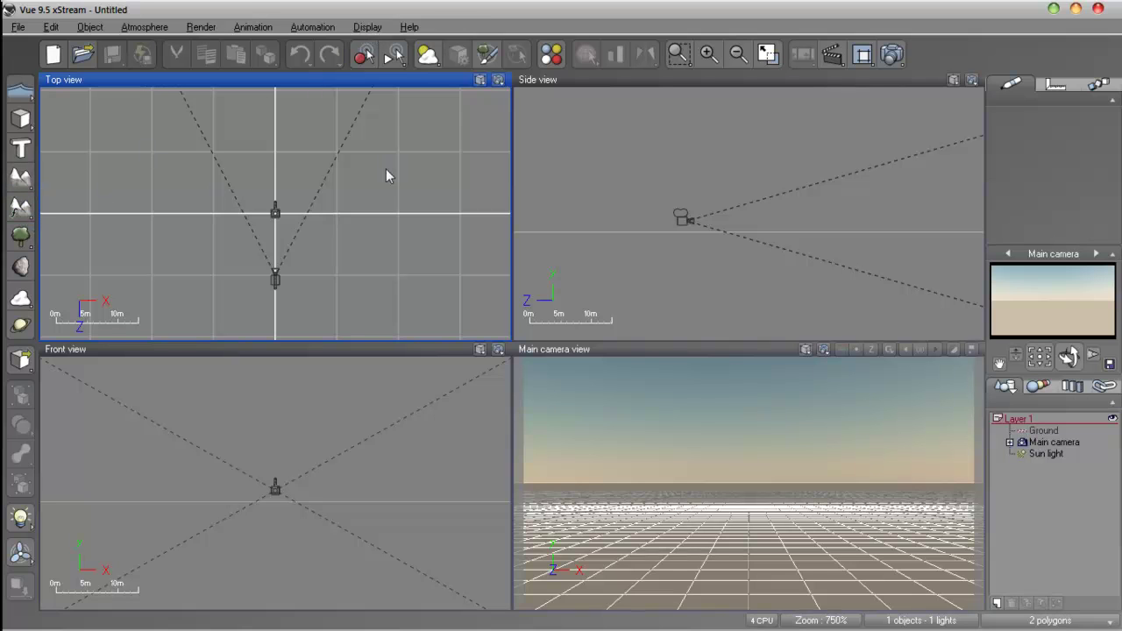
pyautogui.click(21, 178)
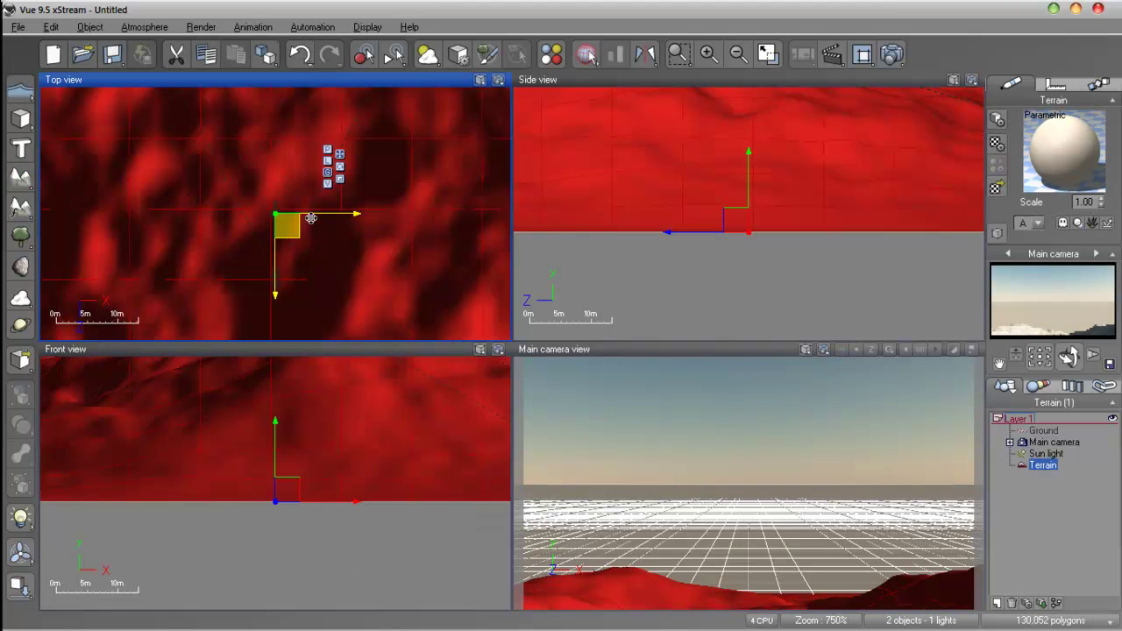
# Scale the terrain down uniformly and move it back along Z so it stands in front of the main camera.
pyautogui.scroll(-10, 301, 131)
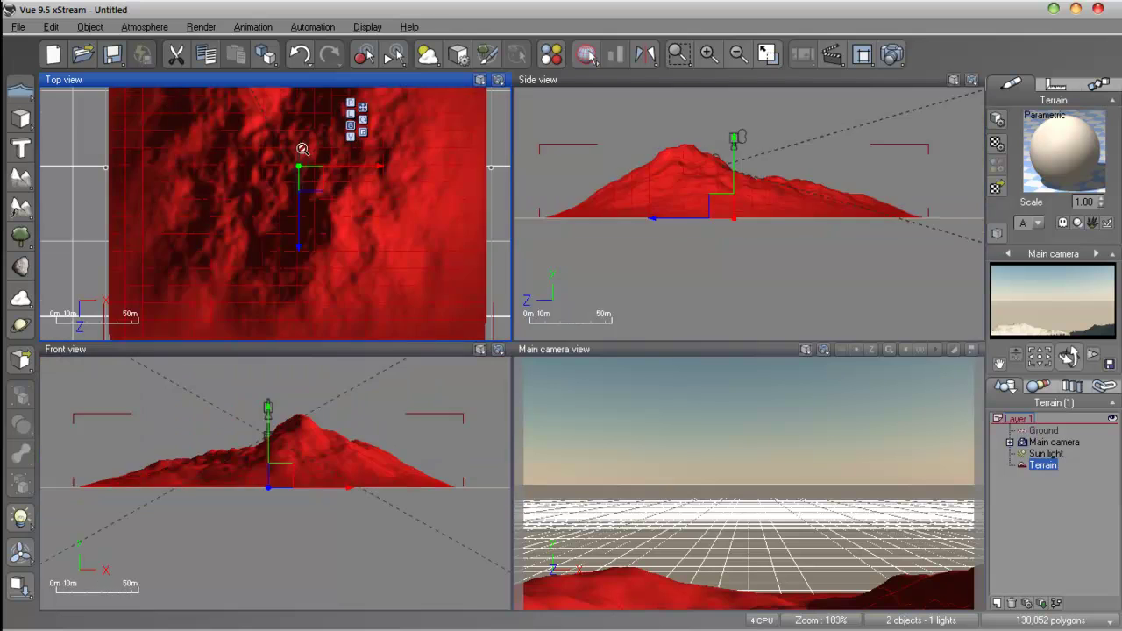
pyautogui.moveTo(299, 150); pyautogui.dragTo(296, 204, button='right')
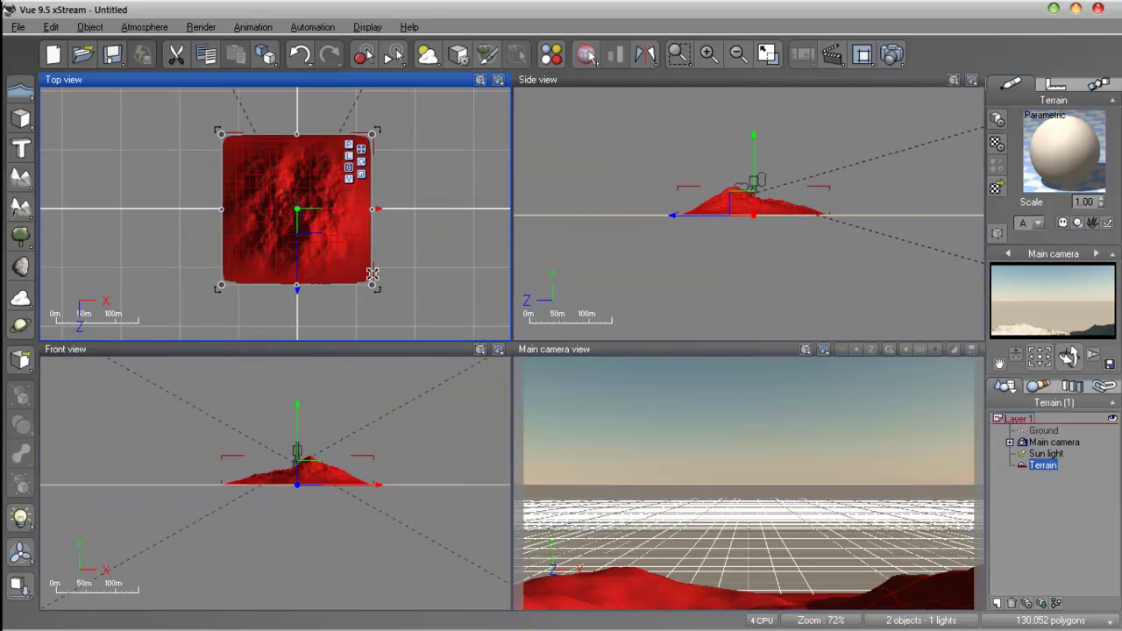
pyautogui.moveTo(372, 286); pyautogui.dragTo(362, 171)
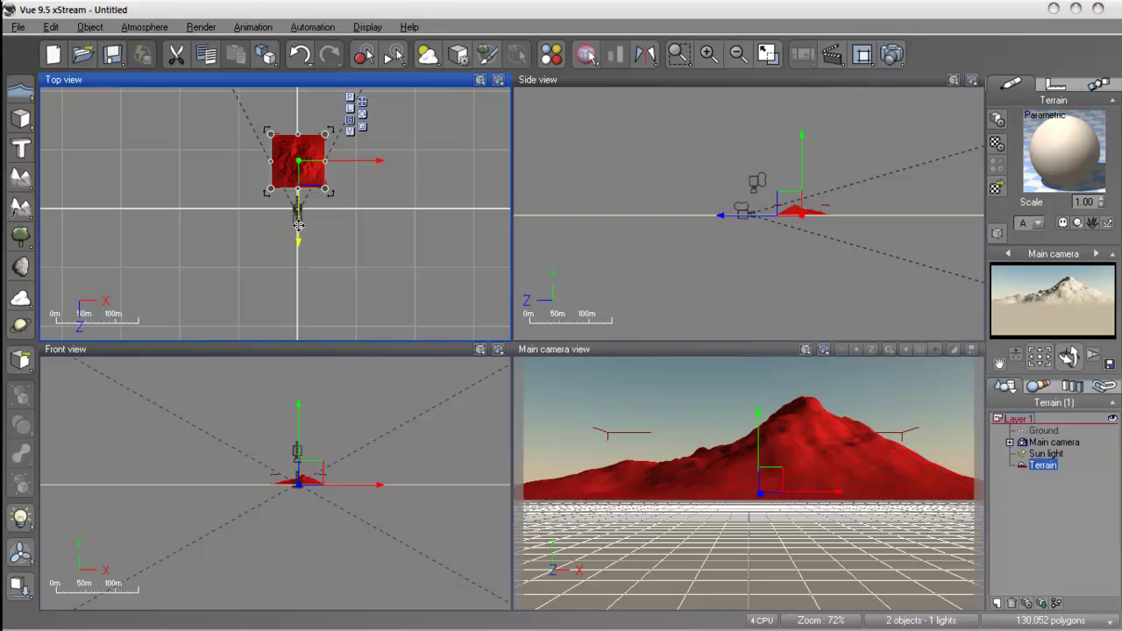
pyautogui.moveTo(298, 228)
pyautogui.mouseDown()
pyautogui.moveTo(298, 246)
pyautogui.moveTo(298, 235)
pyautogui.mouseUp()
# Raise the main camera to a height of about 43.1 m above the ground.
pyautogui.click(1054, 442)
pyautogui.scroll(5, 846, 239)
pyautogui.moveTo(892, 207); pyautogui.dragTo(596, 202, button='right')
pyautogui.moveTo(585, 196); pyautogui.dragTo(581, 113)
pyautogui.click(668, 355)
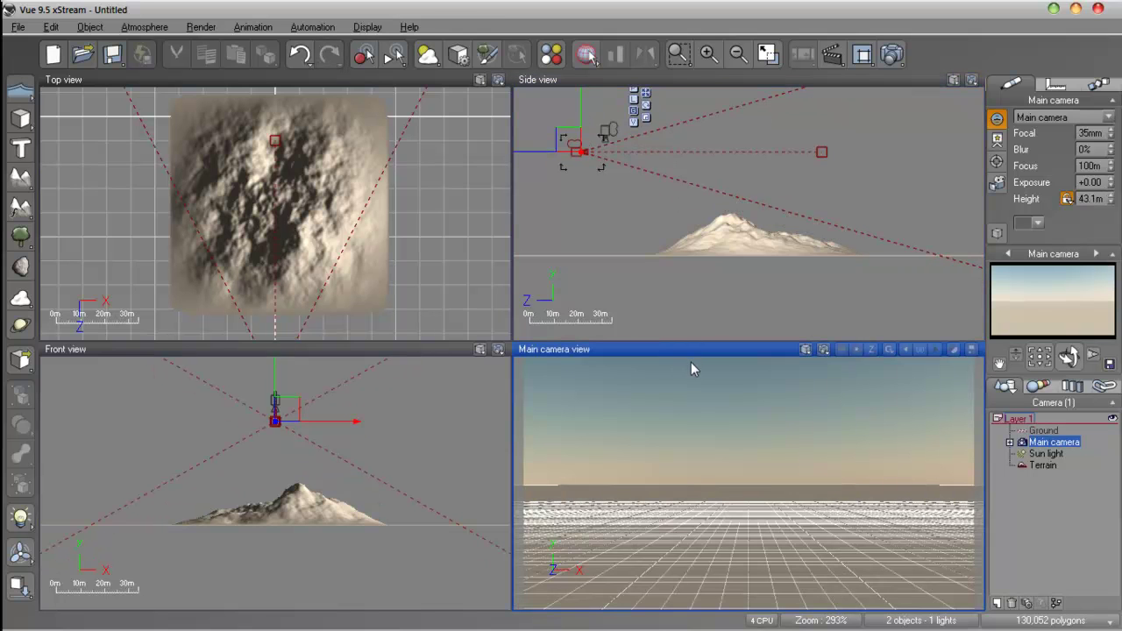
# Lift the terrain off the ground in the side view and position it just in front of the main camera.
pyautogui.click(748, 259)
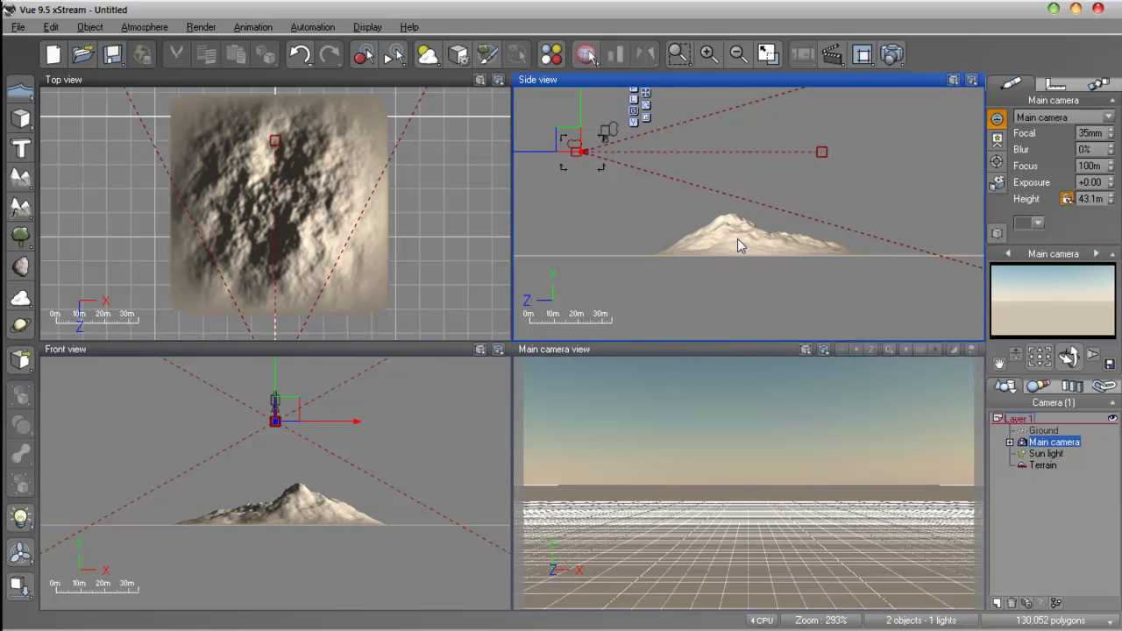
pyautogui.click(737, 239)
pyautogui.moveTo(737, 238); pyautogui.dragTo(628, 175)
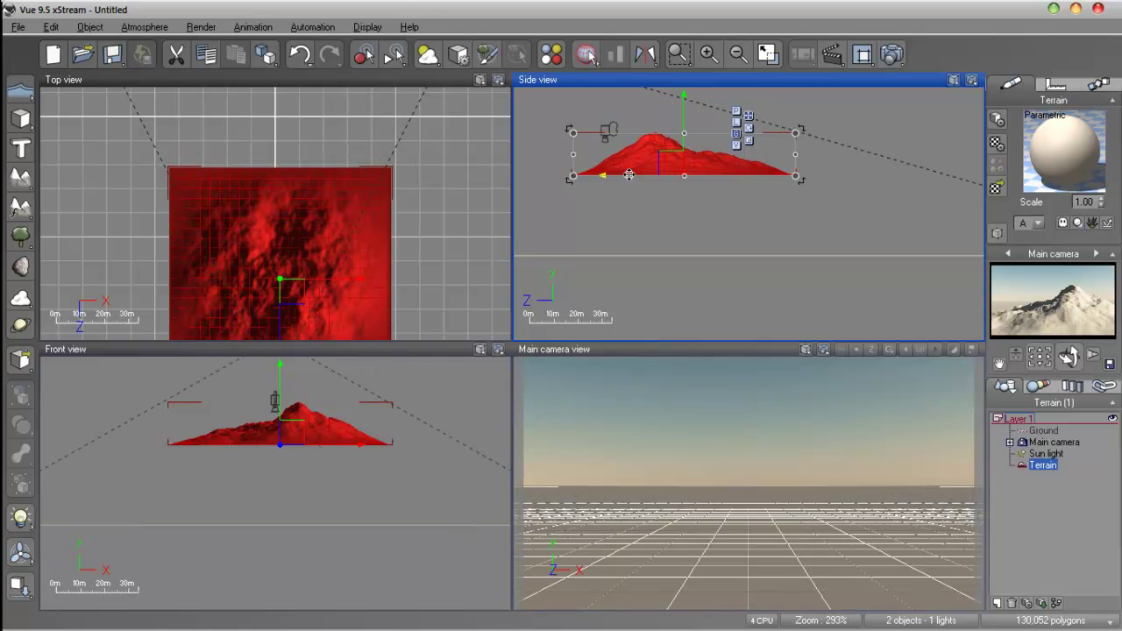
pyautogui.moveTo(701, 141); pyautogui.dragTo(784, 202, button='right')
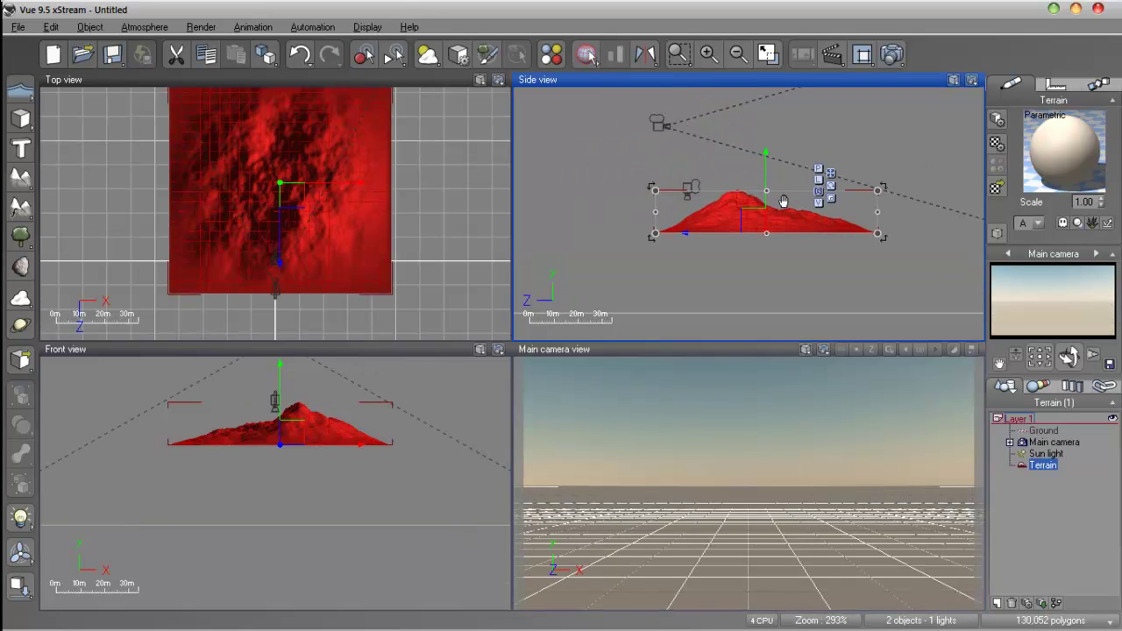
pyautogui.moveTo(682, 237); pyautogui.dragTo(704, 238)
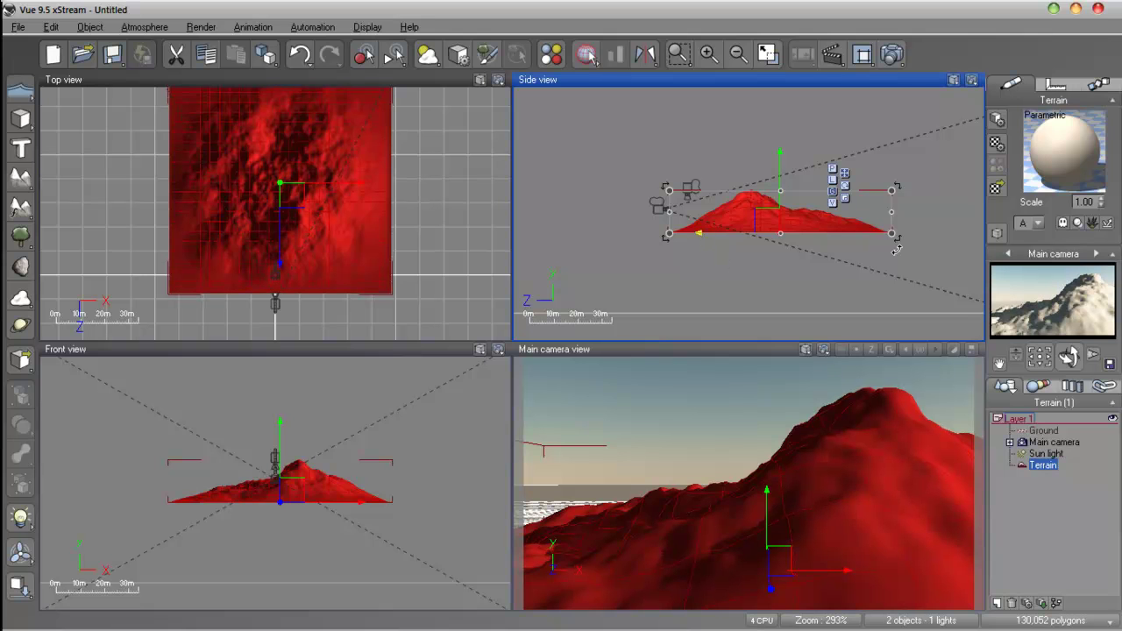
# Scale the terrain down uniformly again and align it with the main camera, close in front of it.
pyautogui.click(332, 87)
pyautogui.scroll(-3, 351, 197)
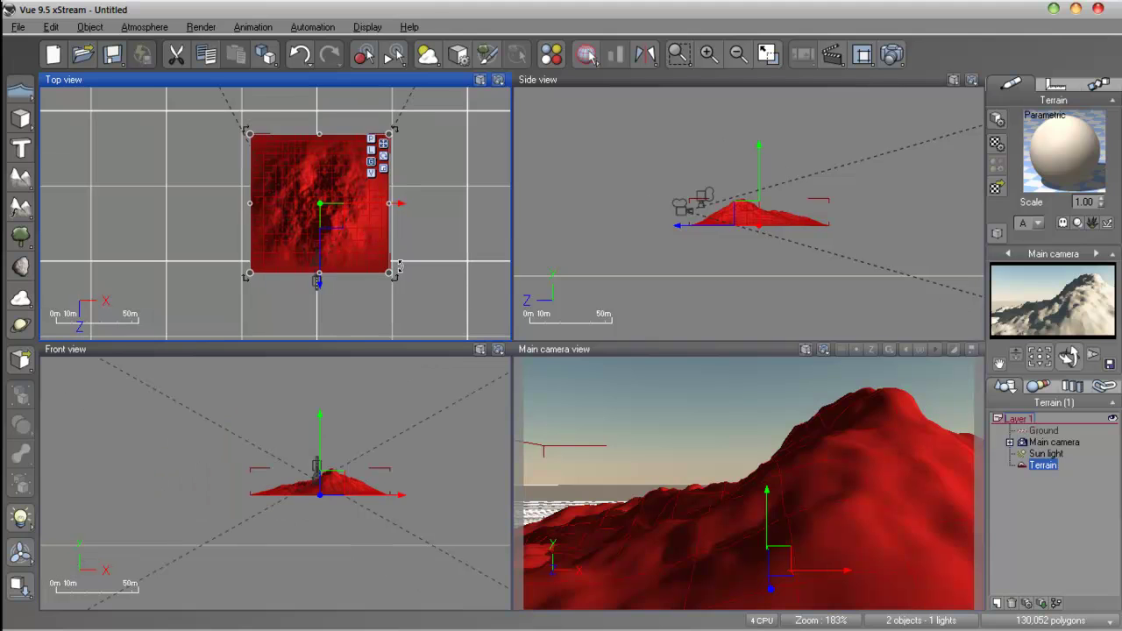
pyautogui.moveTo(392, 275); pyautogui.dragTo(370, 170)
pyautogui.moveTo(326, 230); pyautogui.dragTo(331, 300)
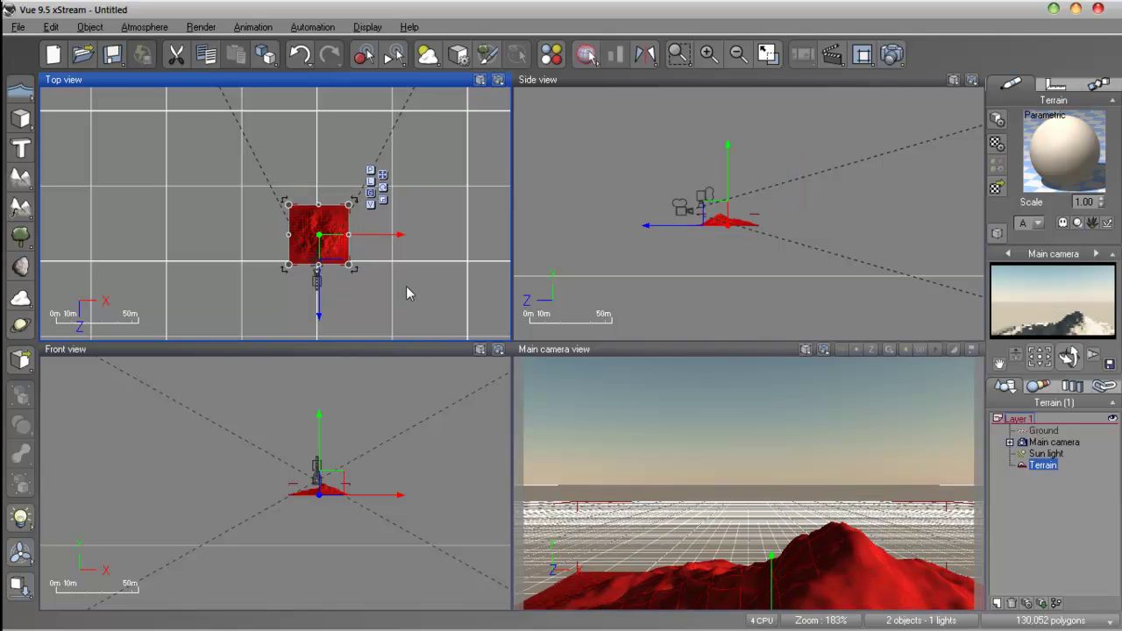
pyautogui.hotkey('ctrl', 'z')
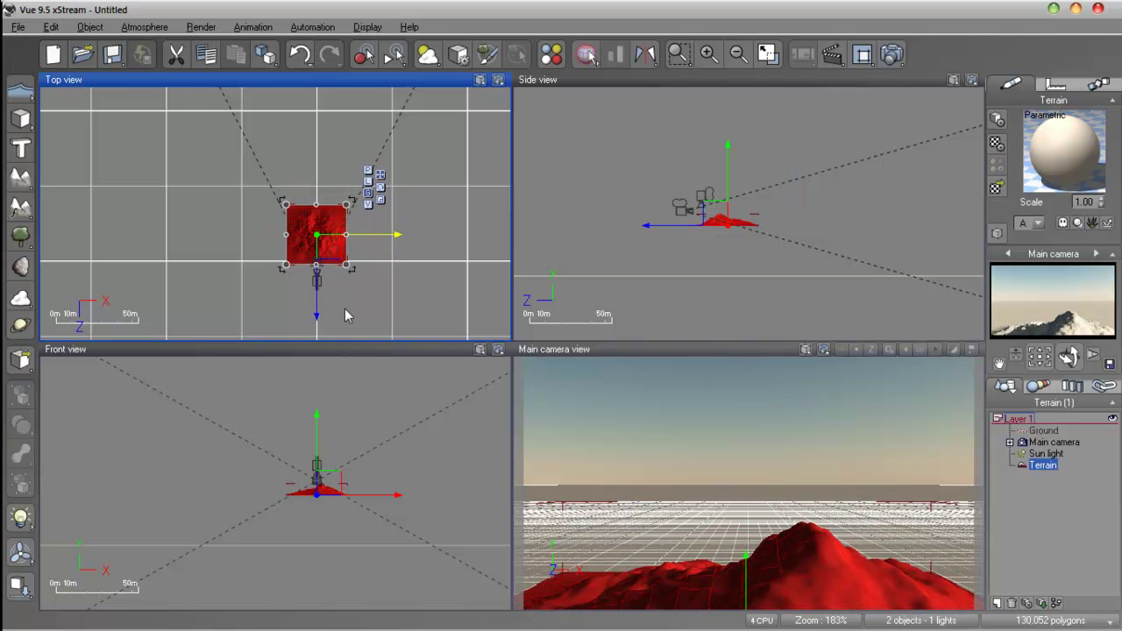
pyautogui.moveTo(319, 316); pyautogui.dragTo(319, 321)
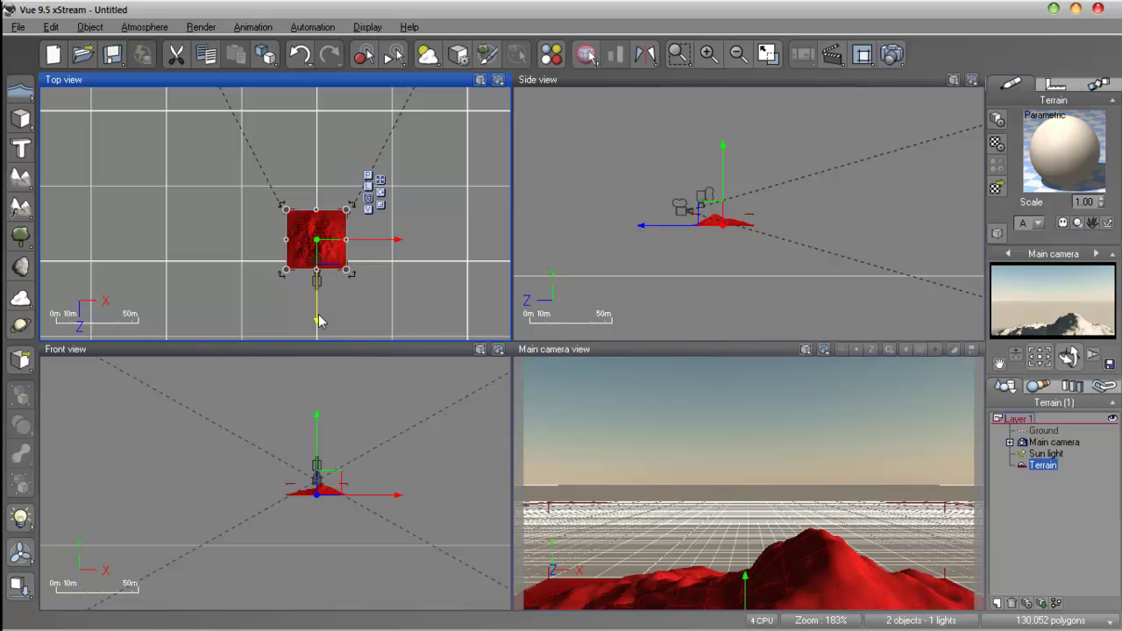
# Stretch the terrain's width along X and tilt it in the side view so its far edge slopes downward.
pyautogui.moveTo(347, 239); pyautogui.dragTo(270, 240)
pyautogui.moveTo(312, 327); pyautogui.dragTo(310, 323)
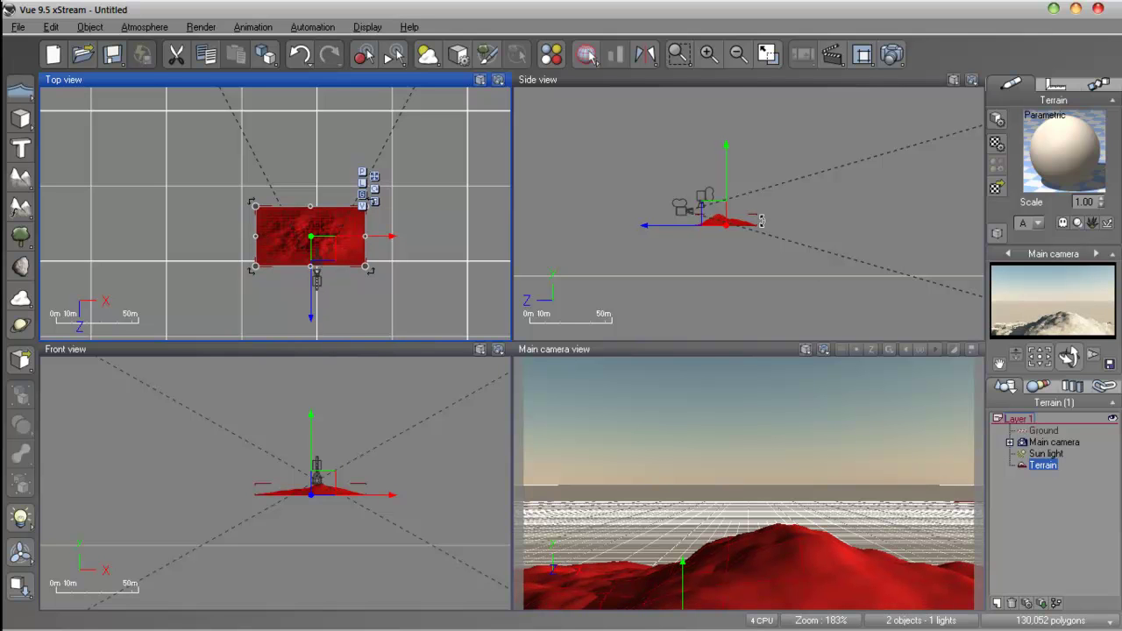
pyautogui.click(797, 293)
pyautogui.scroll(3, 797, 293)
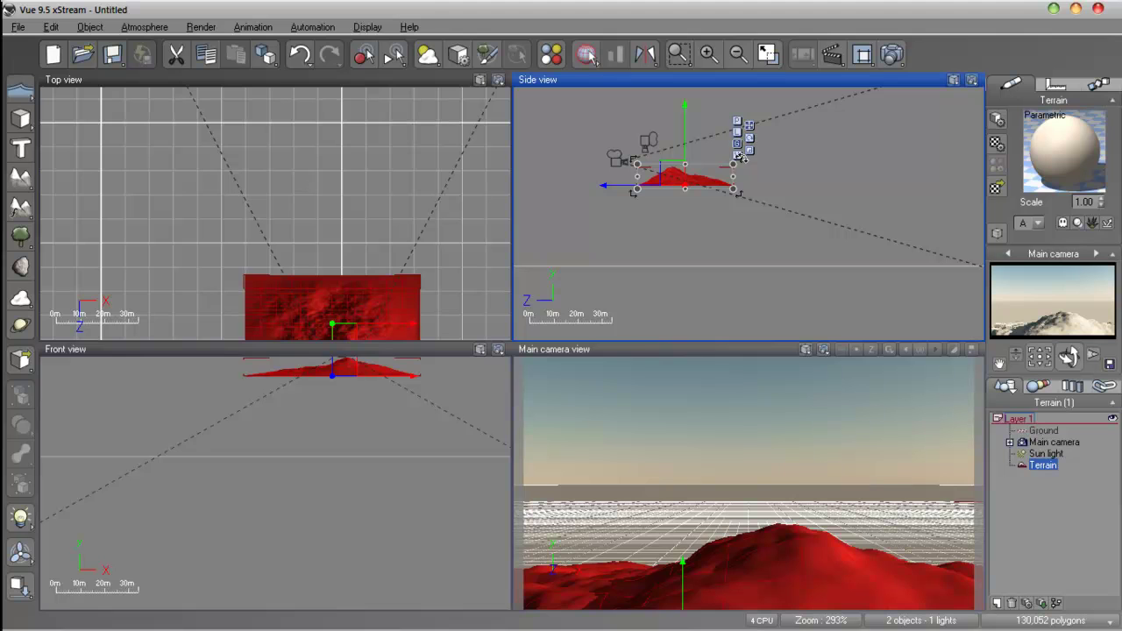
pyautogui.moveTo(746, 163)
pyautogui.mouseDown()
pyautogui.moveTo(731, 155)
pyautogui.moveTo(747, 183)
pyautogui.moveTo(742, 173)
pyautogui.mouseUp()
# Adjust the tilted terrain's position along X and Z so it fills the foreground of the main camera view.
pyautogui.moveTo(403, 189); pyautogui.dragTo(434, 124)
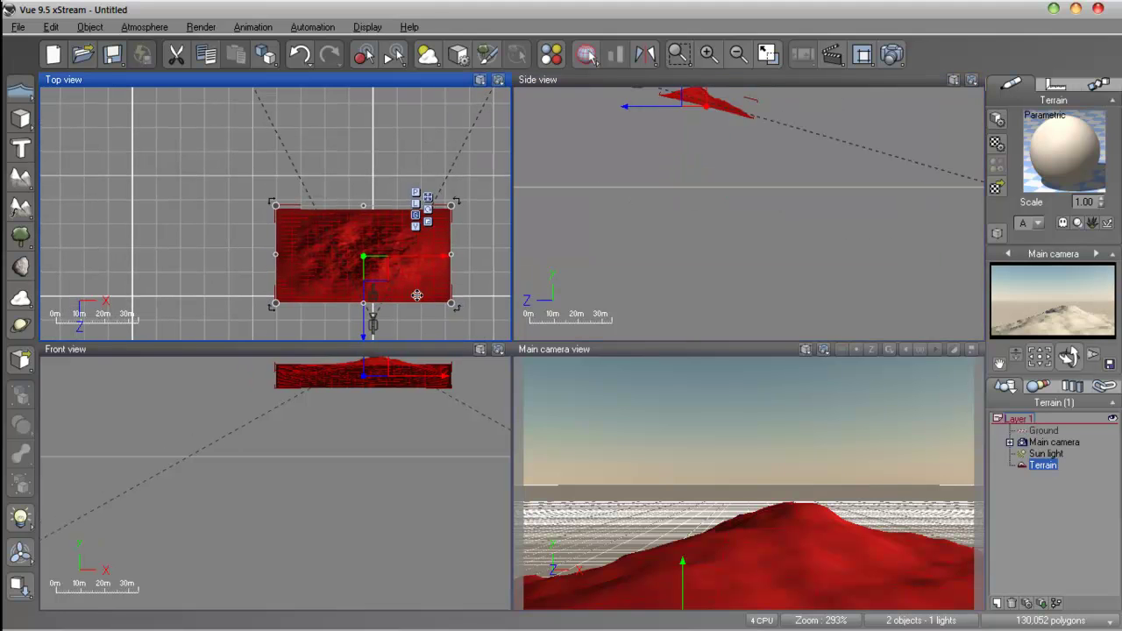
pyautogui.moveTo(407, 271); pyautogui.dragTo(426, 222)
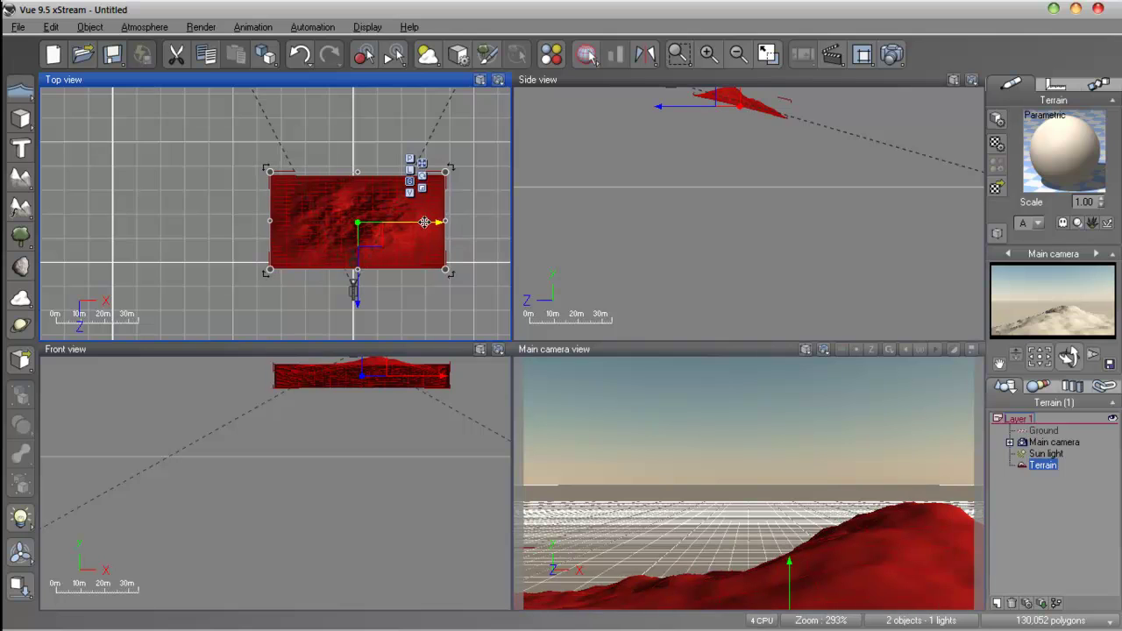
pyautogui.moveTo(359, 309)
pyautogui.mouseDown()
pyautogui.moveTo(359, 274)
pyautogui.moveTo(361, 293)
pyautogui.mouseUp()
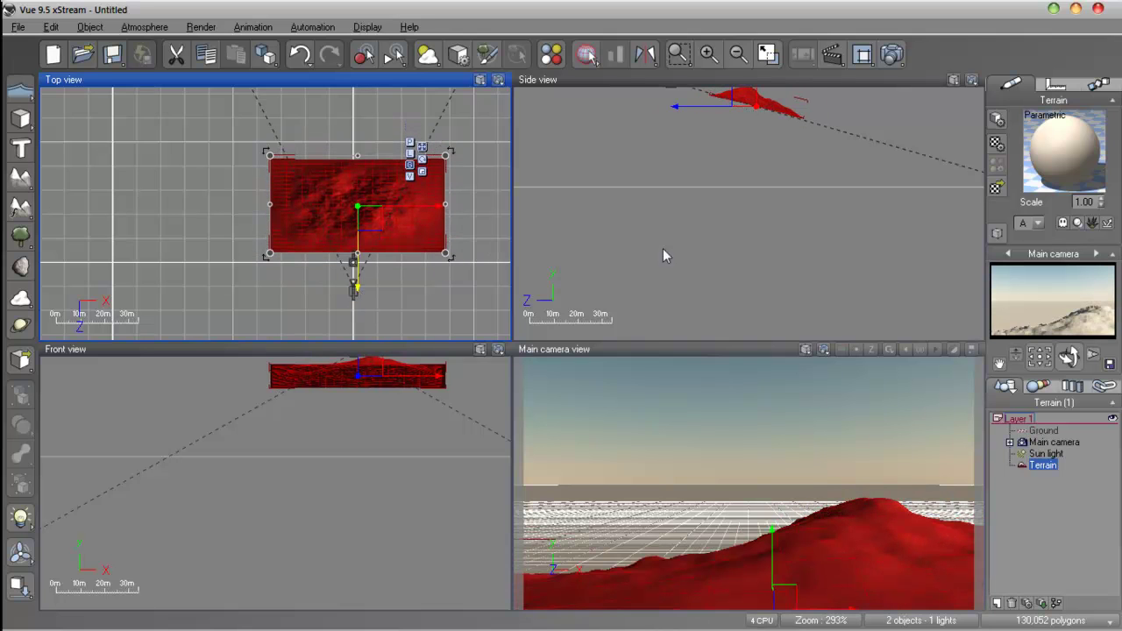
pyautogui.moveTo(663, 255); pyautogui.dragTo(645, 317, button='right')
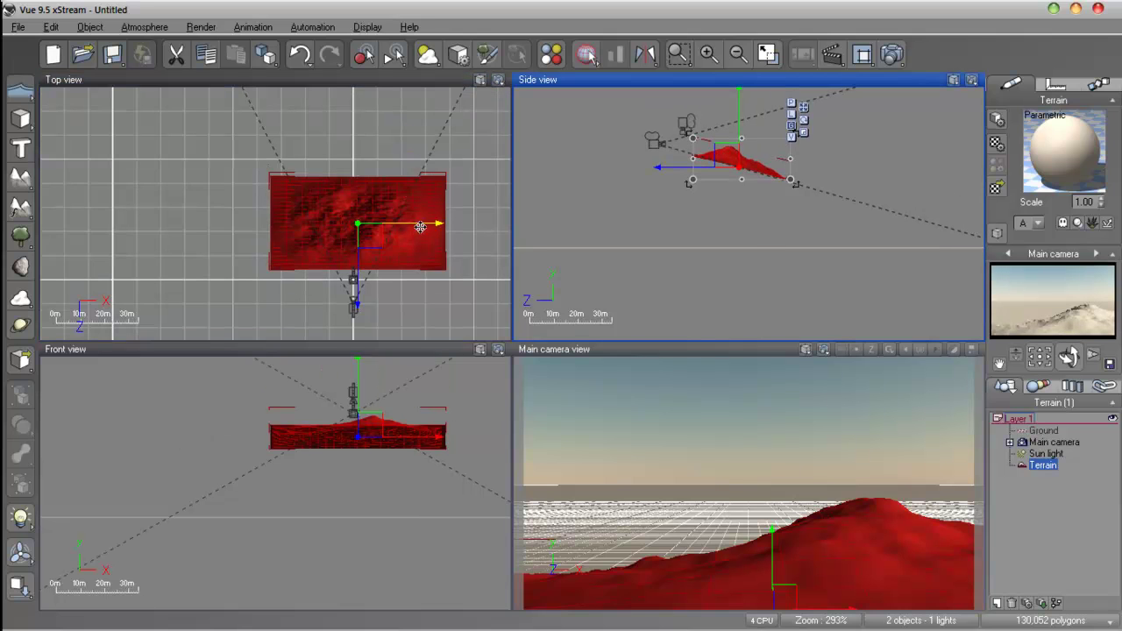
pyautogui.moveTo(422, 232); pyautogui.dragTo(412, 234)
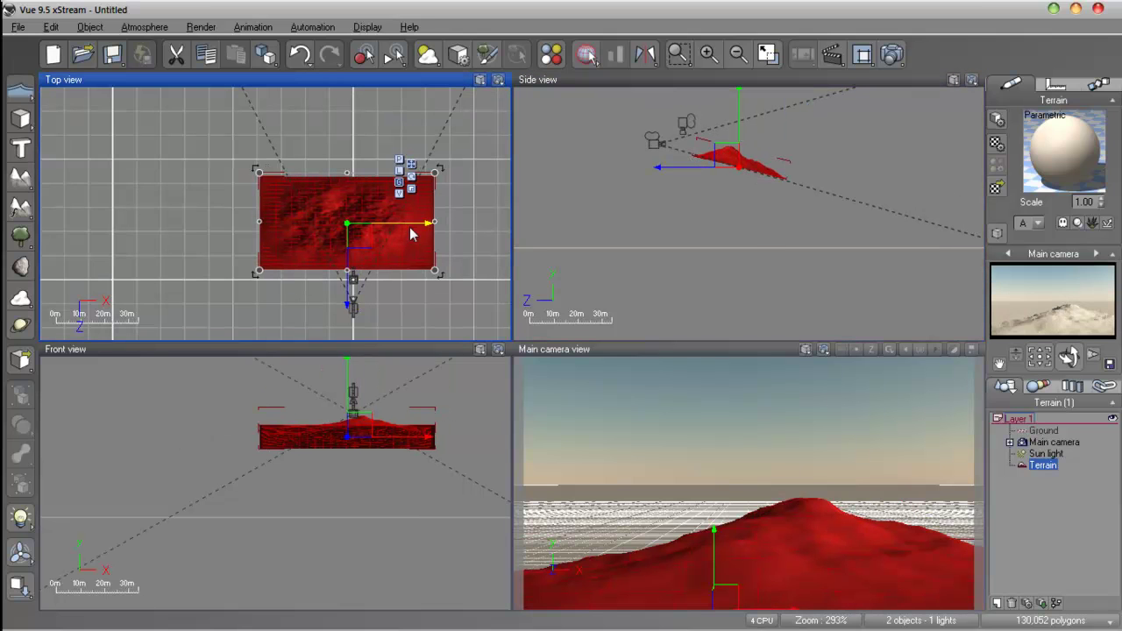
pyautogui.moveTo(417, 230)
pyautogui.mouseDown()
pyautogui.moveTo(396, 228)
pyautogui.moveTo(429, 230)
pyautogui.mouseUp()
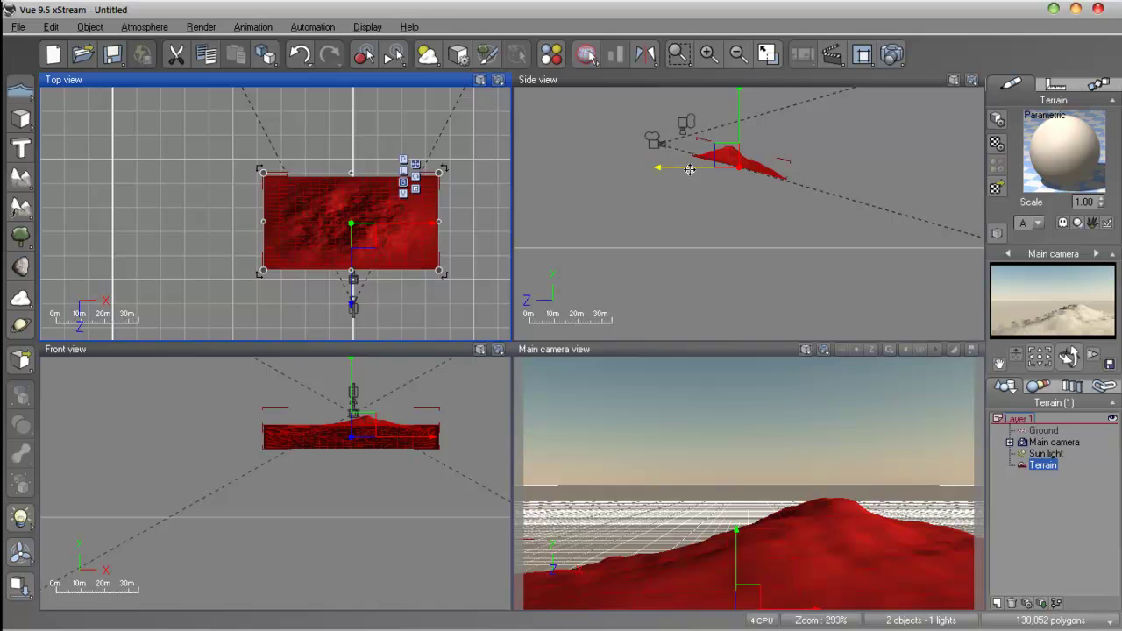
pyautogui.moveTo(689, 167); pyautogui.dragTo(666, 168)
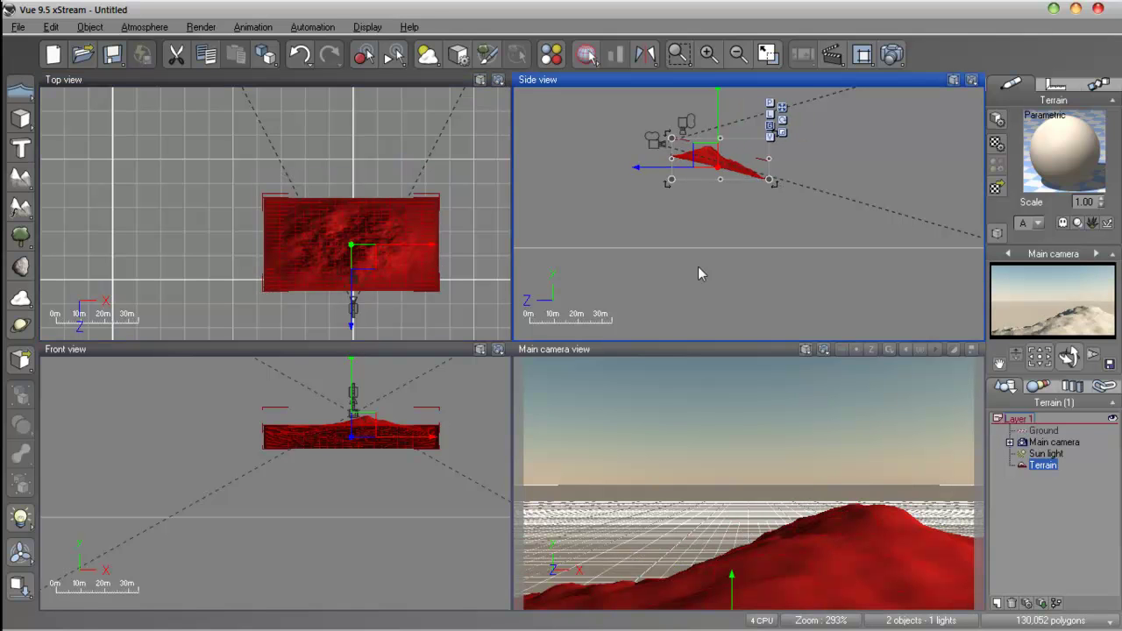
pyautogui.click(437, 250)
# Open the terrain in the Terrain Editor and view its relief from another angle.
pyautogui.doubleClick(366, 225)
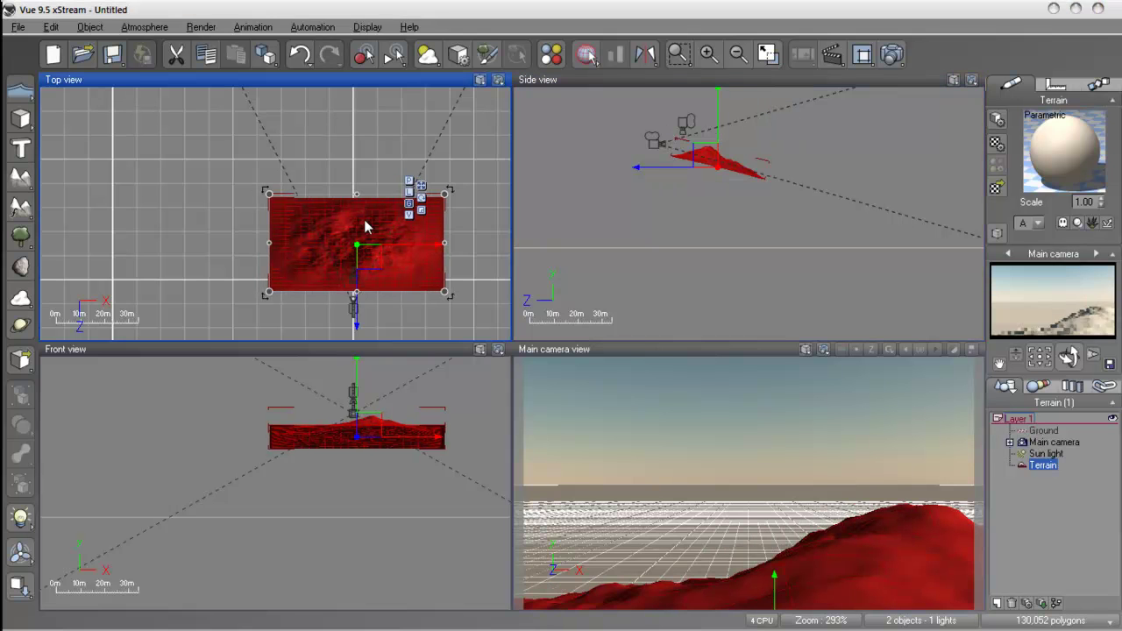
pyautogui.moveTo(677, 346); pyautogui.dragTo(629, 289, button='right')
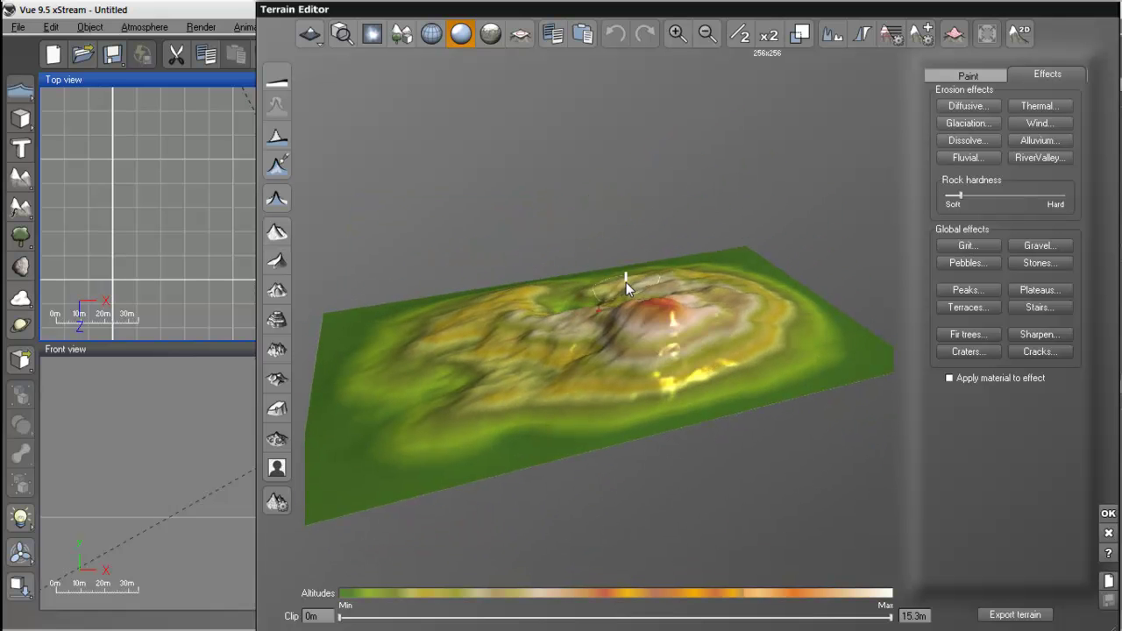
pyautogui.moveTo(521, 350); pyautogui.dragTo(450, 335, button='right')
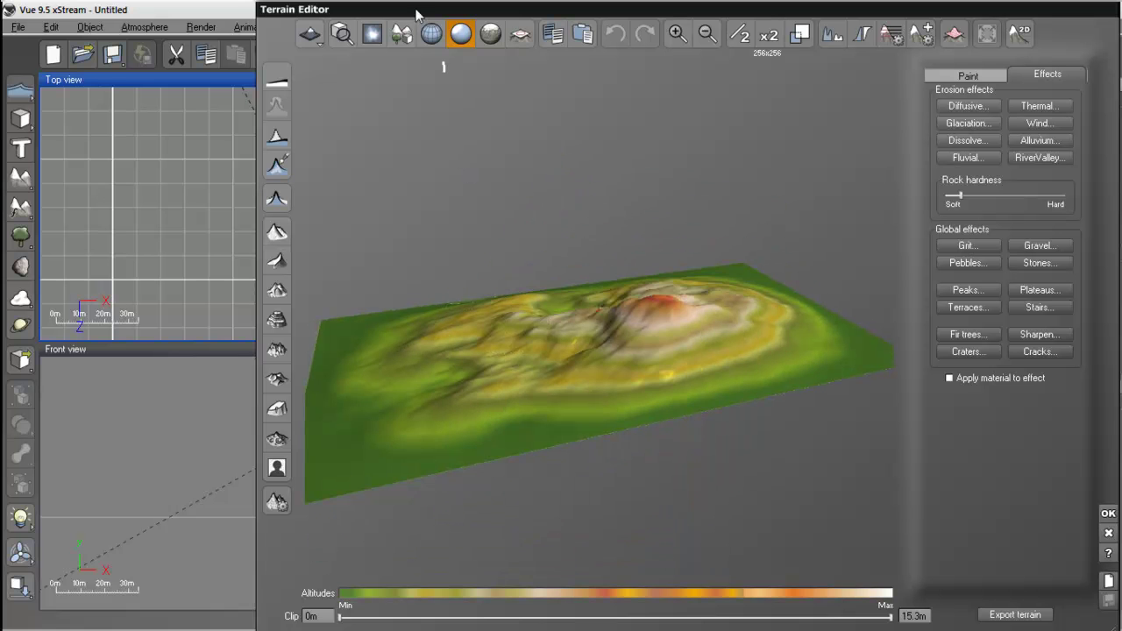
# Preview the terrain together with the other scene objects, and hide those objects again.
pyautogui.click(401, 34)
pyautogui.moveTo(553, 296); pyautogui.dragTo(702, 359, button='right')
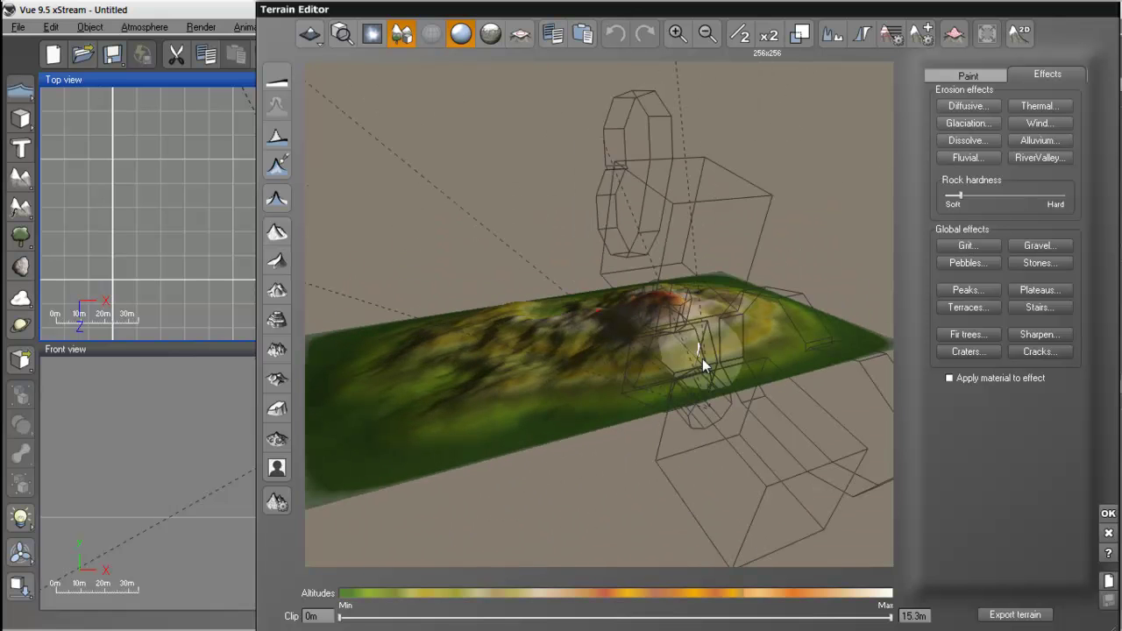
pyautogui.click(401, 34)
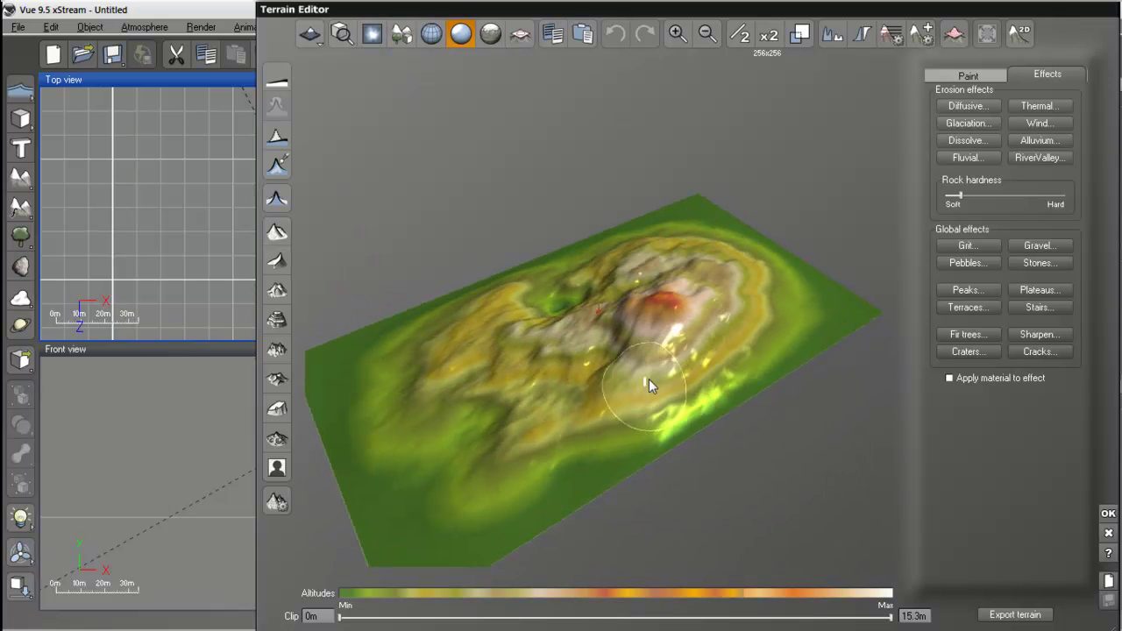
pyautogui.moveTo(731, 336); pyautogui.dragTo(667, 322, button='right')
# Apply the Mountain shape to the terrain repeatedly to generate different random reliefs.
pyautogui.click(276, 233)
pyautogui.click(277, 234)
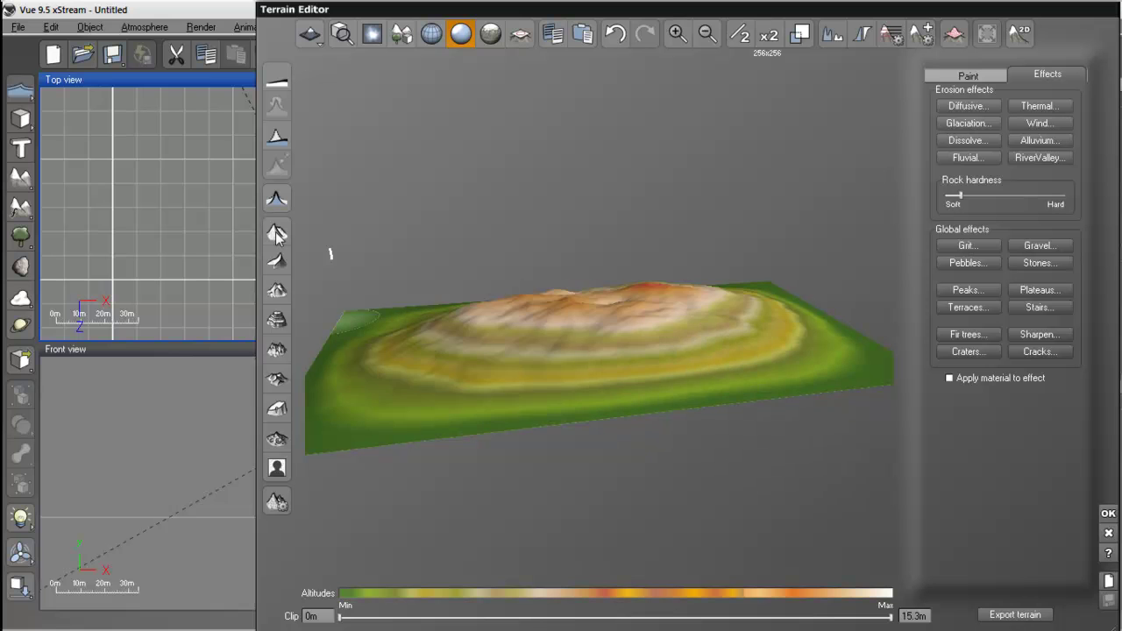
pyautogui.click(277, 234)
pyautogui.click(277, 234)
pyautogui.click(277, 235)
pyautogui.click(277, 234)
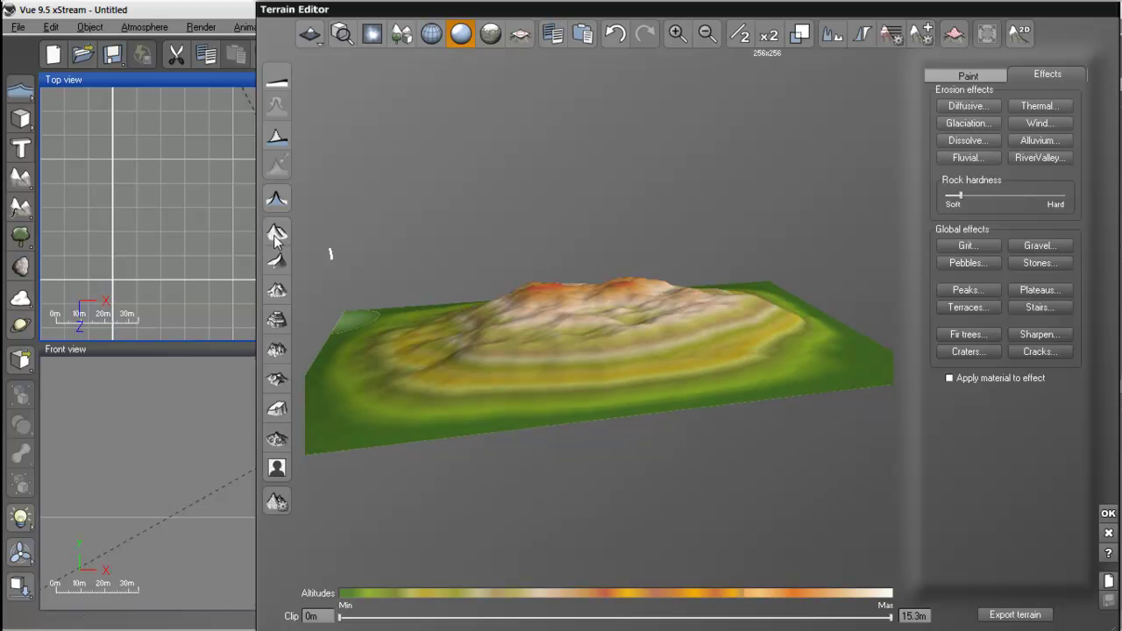
# Reset the terrain to a flat surface and choose the Raise brush with size 4.73 m and flow 0.446.
pyautogui.click(268, 153)
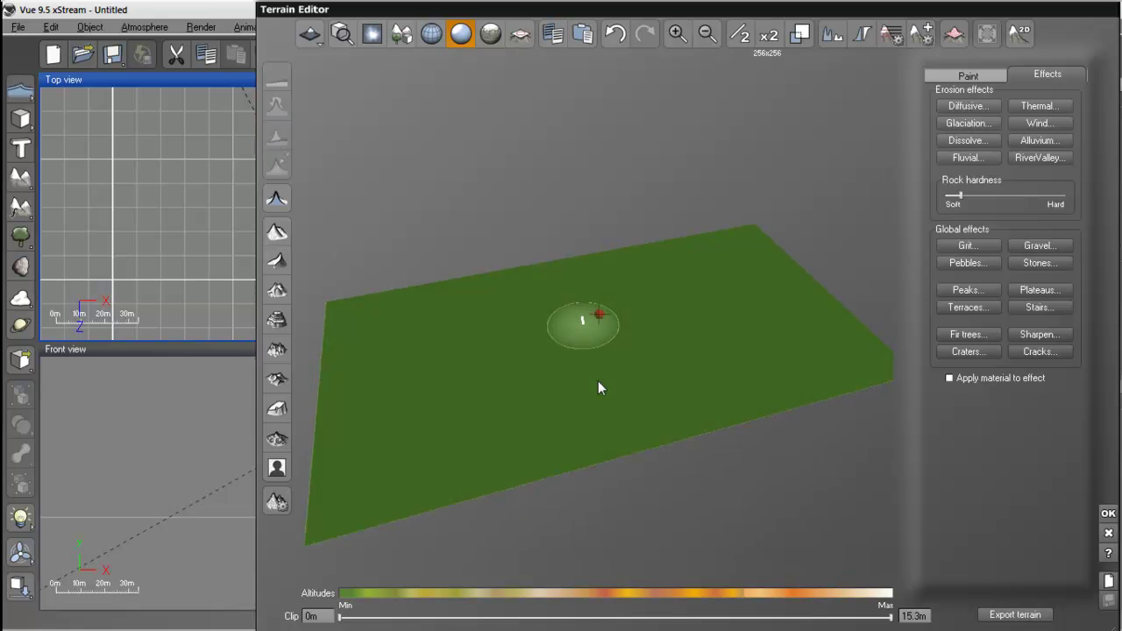
pyautogui.click(966, 77)
pyautogui.click(1000, 110)
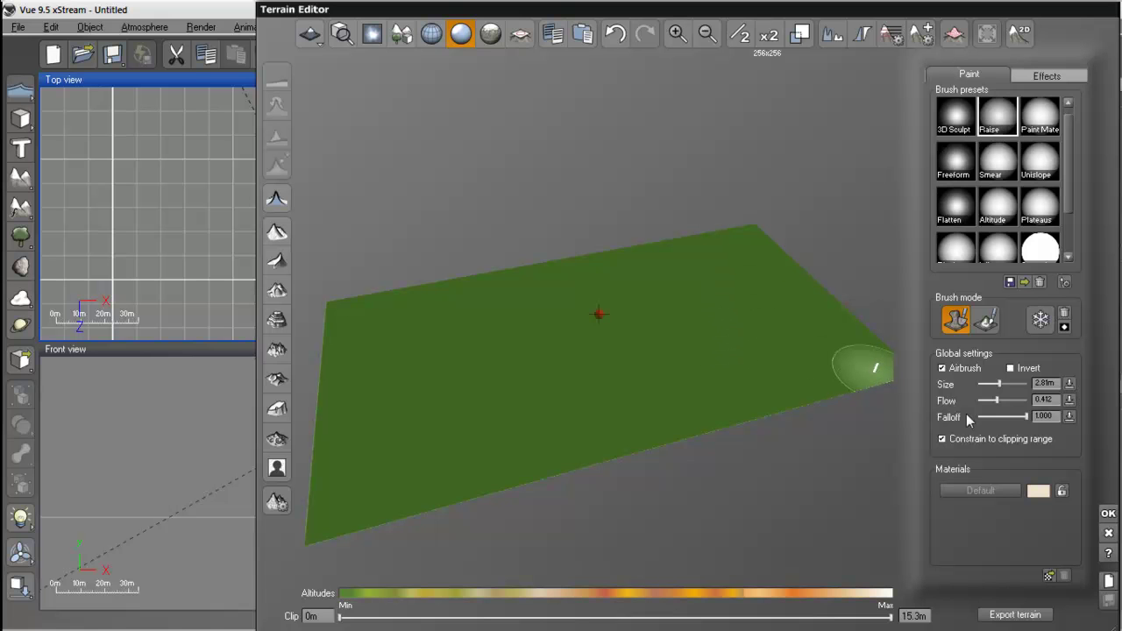
pyautogui.moveTo(1002, 390); pyautogui.dragTo(1009, 389)
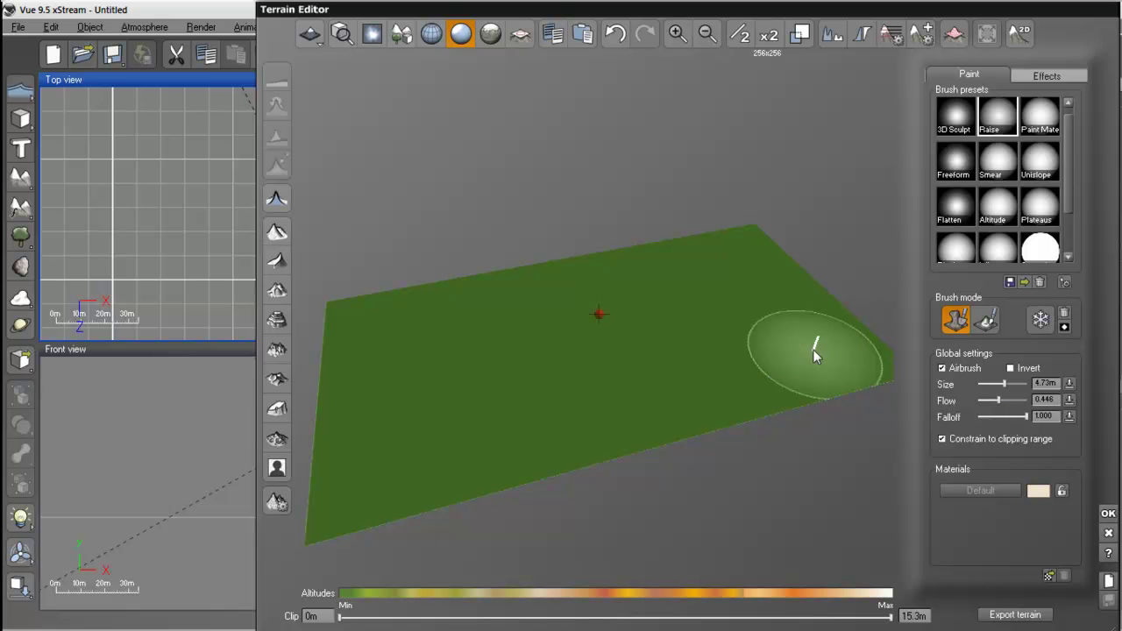
# Paint irregular rounded hills across the whole flat terrain with the Raise brush, reducing the brush size to 3.07 m.
pyautogui.moveTo(794, 351)
pyautogui.mouseDown()
pyautogui.moveTo(737, 332)
pyautogui.moveTo(642, 362)
pyautogui.moveTo(583, 358)
pyautogui.moveTo(704, 309)
pyautogui.moveTo(665, 283)
pyautogui.moveTo(530, 331)
pyautogui.moveTo(465, 386)
pyautogui.moveTo(507, 382)
pyautogui.moveTo(440, 416)
pyautogui.moveTo(450, 427)
pyautogui.moveTo(725, 375)
pyautogui.moveTo(784, 323)
pyautogui.moveTo(755, 277)
pyautogui.moveTo(717, 270)
pyautogui.moveTo(616, 297)
pyautogui.moveTo(766, 376)
pyautogui.moveTo(698, 377)
pyautogui.moveTo(667, 369)
pyautogui.moveTo(686, 355)
pyautogui.moveTo(615, 343)
pyautogui.moveTo(483, 428)
pyautogui.moveTo(356, 469)
pyautogui.moveTo(351, 375)
pyautogui.moveTo(371, 324)
pyautogui.moveTo(748, 255)
pyautogui.moveTo(665, 288)
pyautogui.moveTo(607, 331)
pyautogui.moveTo(562, 405)
pyautogui.moveTo(634, 403)
pyautogui.moveTo(726, 380)
pyautogui.moveTo(519, 439)
pyautogui.moveTo(488, 335)
pyautogui.moveTo(408, 321)
pyautogui.moveTo(392, 342)
pyautogui.moveTo(403, 363)
pyautogui.moveTo(456, 313)
pyautogui.moveTo(754, 242)
pyautogui.moveTo(772, 265)
pyautogui.moveTo(659, 309)
pyautogui.moveTo(546, 331)
pyautogui.moveTo(457, 337)
pyautogui.moveTo(519, 318)
pyautogui.moveTo(370, 305)
pyautogui.moveTo(403, 396)
pyautogui.mouseUp()
pyautogui.scroll(-3, 754, 359)
pyautogui.moveTo(404, 396)
pyautogui.mouseDown(button='right')
pyautogui.moveTo(598, 316)
pyautogui.moveTo(511, 287)
pyautogui.moveTo(600, 287)
pyautogui.moveTo(651, 321)
pyautogui.moveTo(593, 377)
pyautogui.moveTo(716, 348)
pyautogui.mouseUp(button='right')
pyautogui.moveTo(715, 348)
pyautogui.mouseDown()
pyautogui.moveTo(693, 381)
pyautogui.moveTo(567, 258)
pyautogui.moveTo(529, 278)
pyautogui.moveTo(468, 341)
pyautogui.moveTo(382, 479)
pyautogui.mouseUp()
pyautogui.moveTo(382, 479)
pyautogui.mouseDown(button='right')
pyautogui.moveTo(520, 355)
pyautogui.moveTo(590, 353)
pyautogui.mouseUp(button='right')
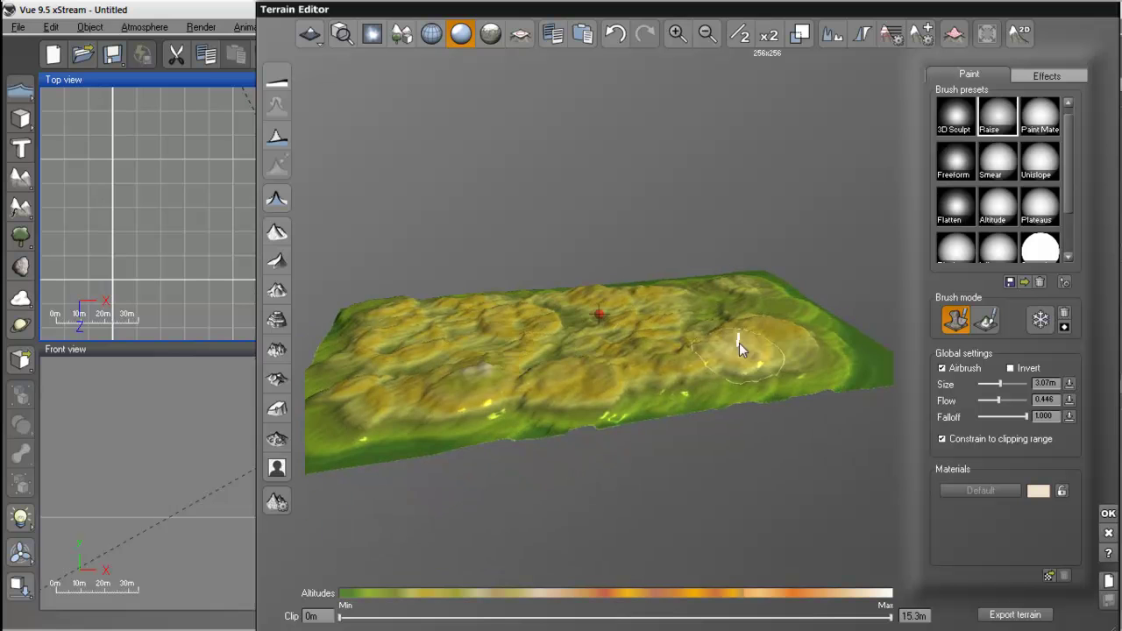
pyautogui.moveTo(758, 326)
pyautogui.mouseDown()
pyautogui.moveTo(707, 355)
pyautogui.moveTo(748, 353)
pyautogui.moveTo(677, 388)
pyautogui.mouseUp()
pyautogui.moveTo(677, 387)
pyautogui.mouseDown(button='right')
pyautogui.moveTo(751, 361)
pyautogui.moveTo(692, 263)
pyautogui.mouseUp(button='right')
pyautogui.moveTo(631, 293)
pyautogui.mouseDown()
pyautogui.moveTo(833, 329)
pyautogui.moveTo(838, 317)
pyautogui.mouseUp()
pyautogui.moveTo(837, 318)
pyautogui.mouseDown(button='right')
pyautogui.moveTo(588, 383)
pyautogui.moveTo(709, 345)
pyautogui.moveTo(822, 359)
pyautogui.mouseUp(button='right')
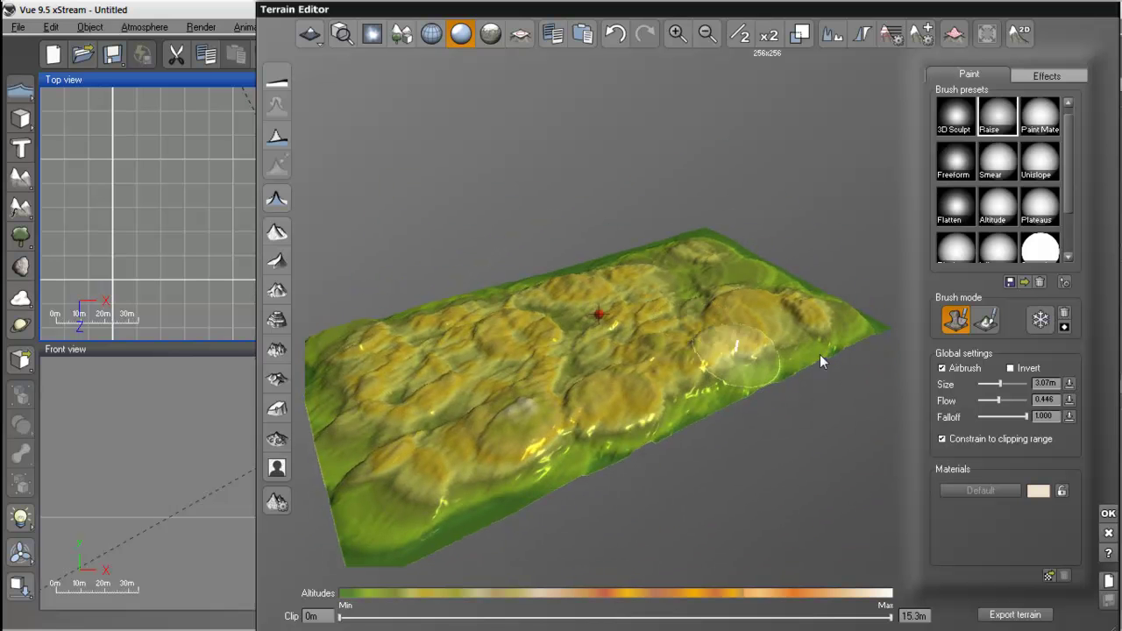
# Roughen the whole sculpted terrain with the Gravel and Stones global effects, examining the relief from several angles.
pyautogui.click(1046, 75)
pyautogui.click(1028, 250)
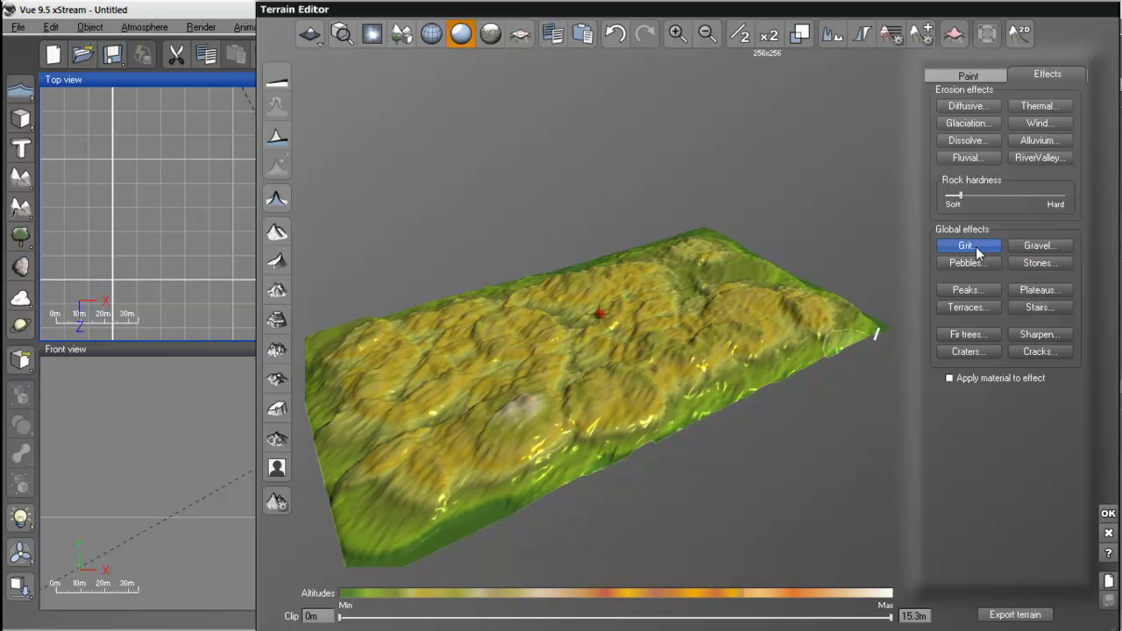
pyautogui.moveTo(691, 368); pyautogui.dragTo(644, 292, button='right')
pyautogui.moveTo(640, 339); pyautogui.dragTo(634, 284, button='right')
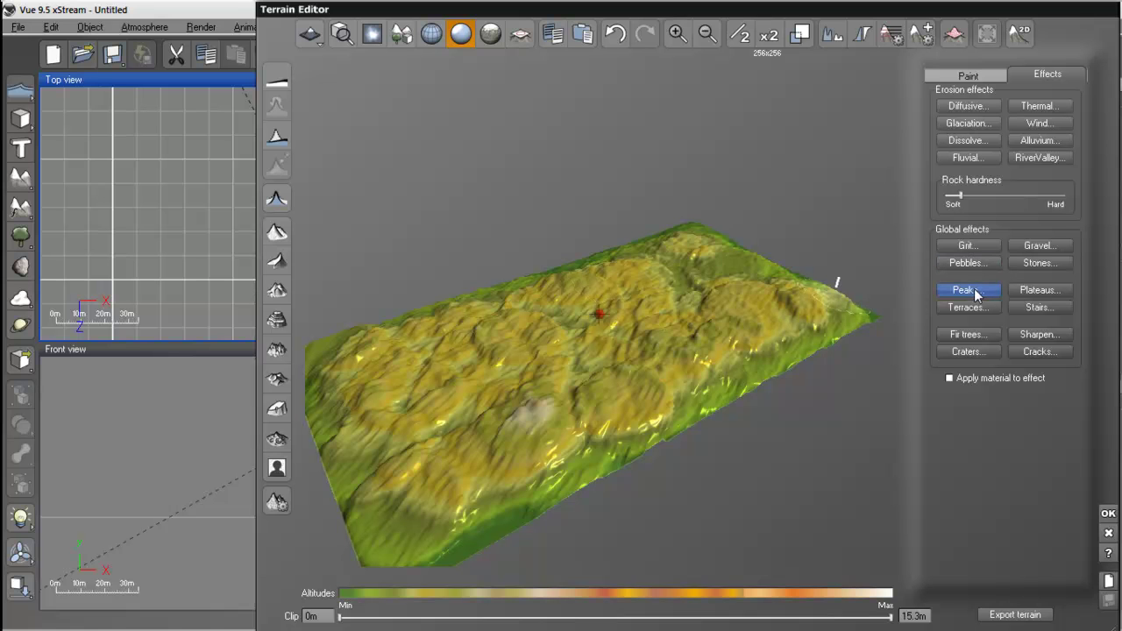
pyautogui.moveTo(663, 352); pyautogui.dragTo(689, 342, button='right')
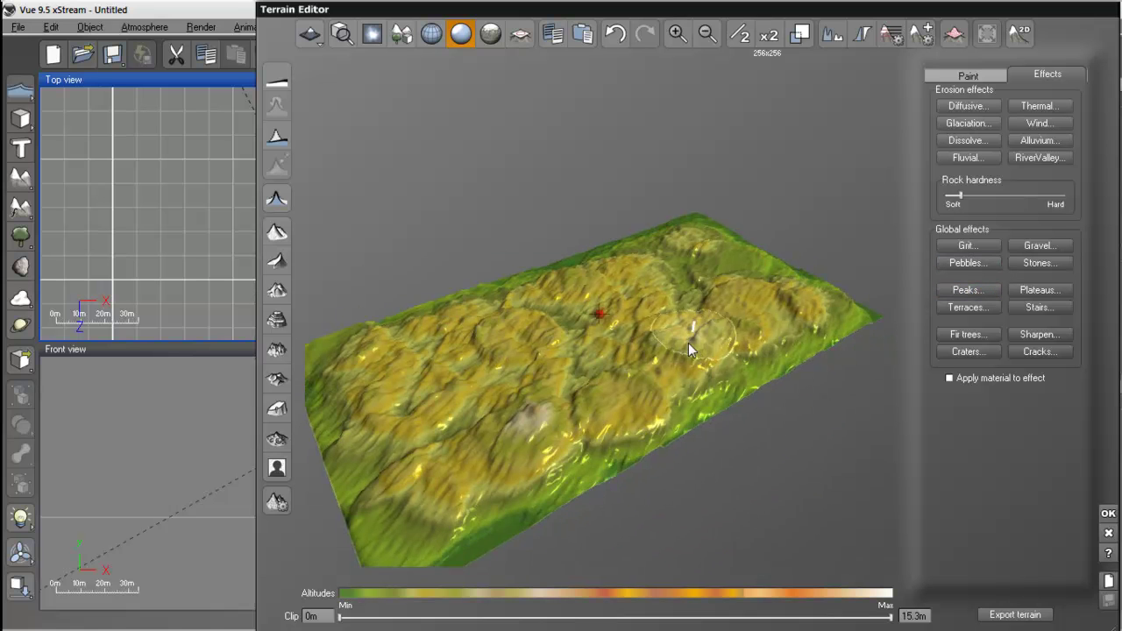
pyautogui.click(1040, 264)
pyautogui.moveTo(721, 325); pyautogui.dragTo(539, 305, button='right')
pyautogui.moveTo(767, 300)
pyautogui.mouseDown(button='right')
pyautogui.moveTo(631, 353)
pyautogui.moveTo(664, 363)
pyautogui.moveTo(666, 324)
pyautogui.moveTo(613, 341)
pyautogui.mouseUp(button='right')
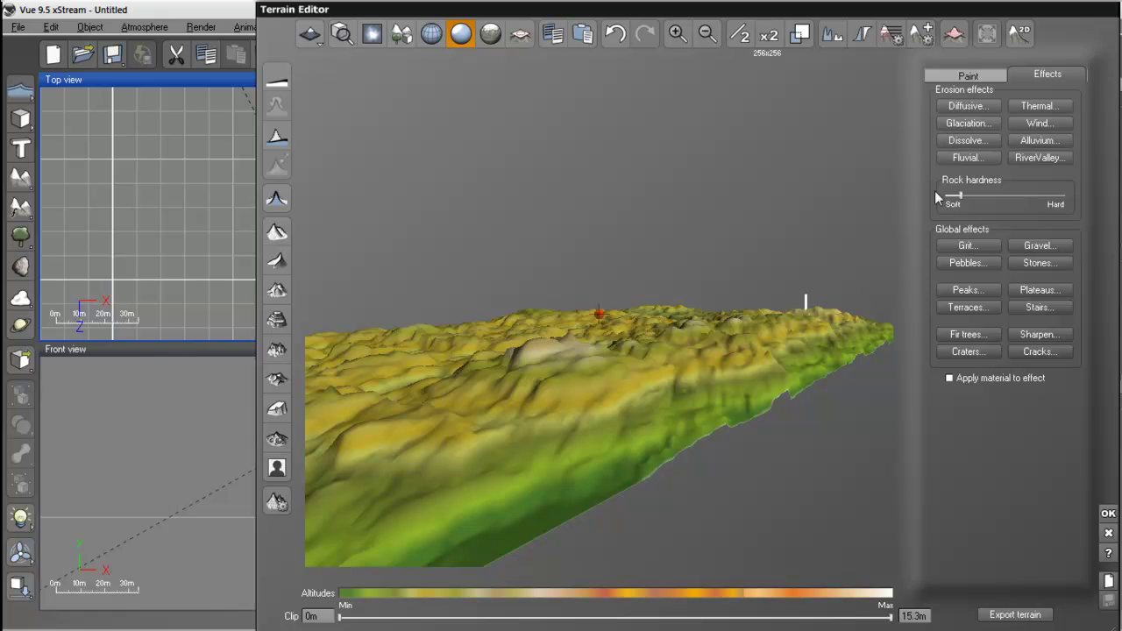
# Apply Diffusive erosion to the terrain and accept the sculpted result back into the scene.
pyautogui.click(968, 106)
pyautogui.moveTo(722, 267); pyautogui.dragTo(644, 271, button='right')
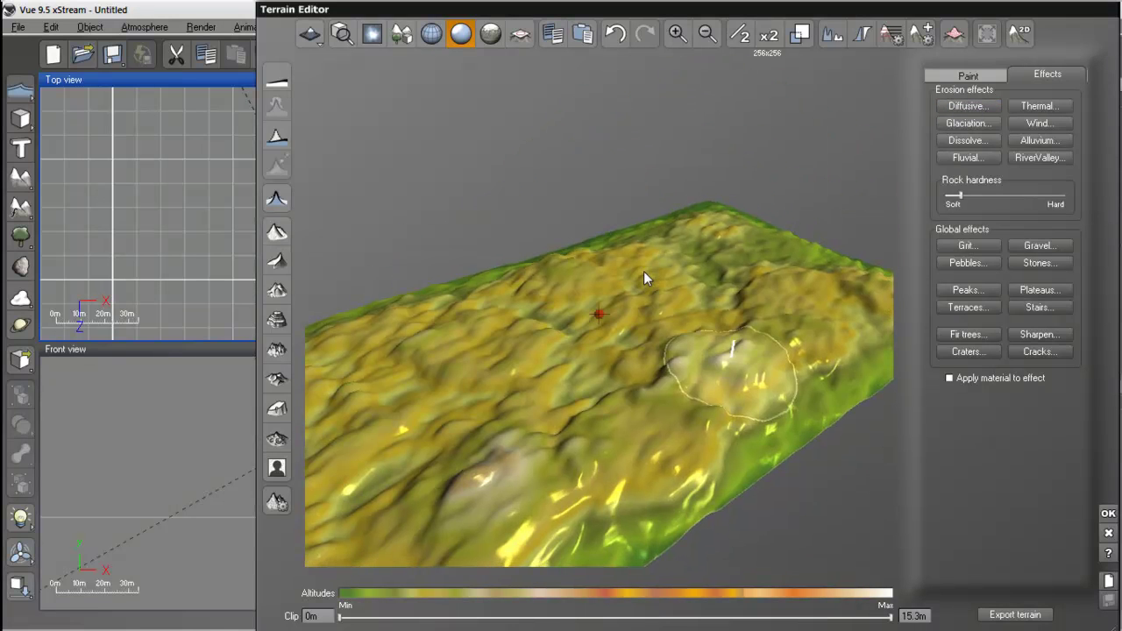
pyautogui.click(1110, 514)
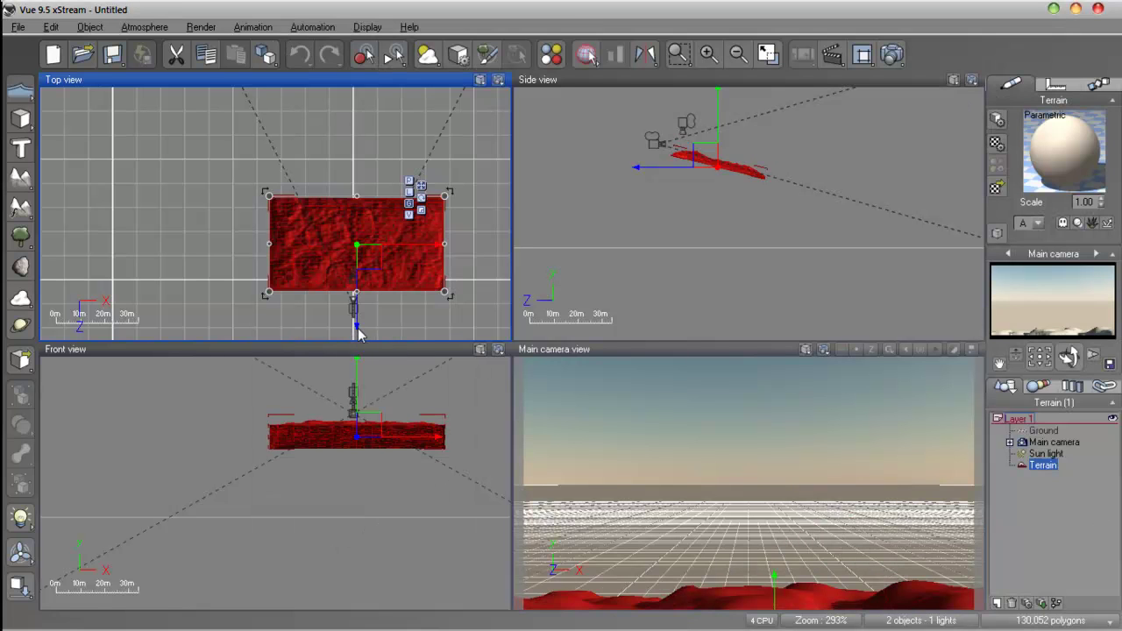
# Move the terrain farther in front of the main camera and set the camera's focal length to 22 mm.
pyautogui.moveTo(356, 327)
pyautogui.mouseDown()
pyautogui.moveTo(363, 286)
pyautogui.moveTo(367, 309)
pyautogui.mouseUp()
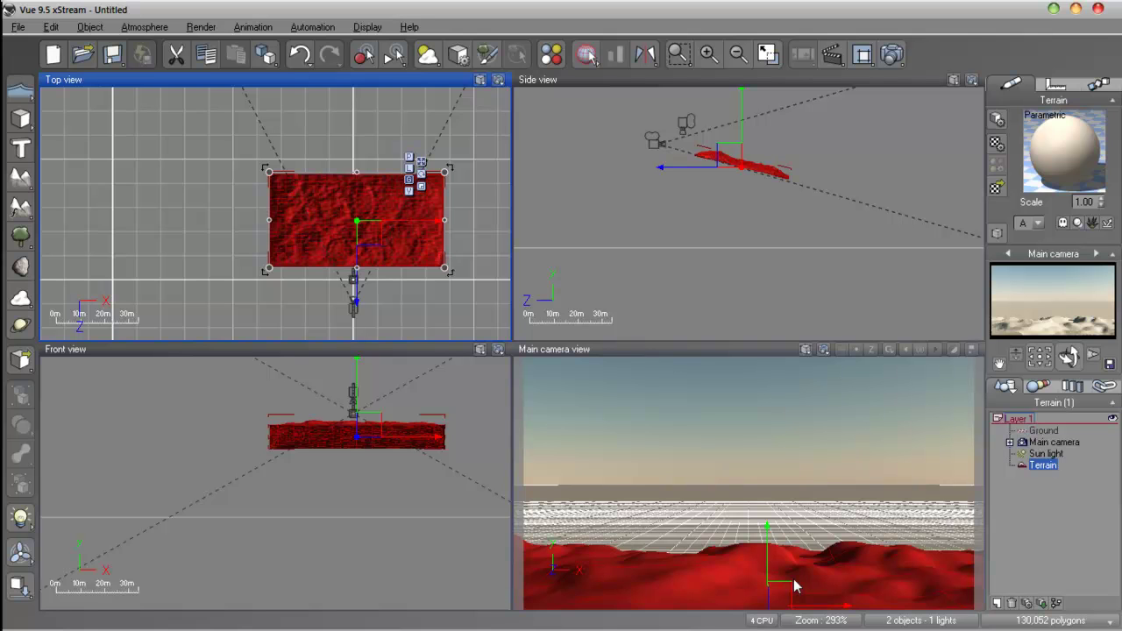
pyautogui.click(1052, 443)
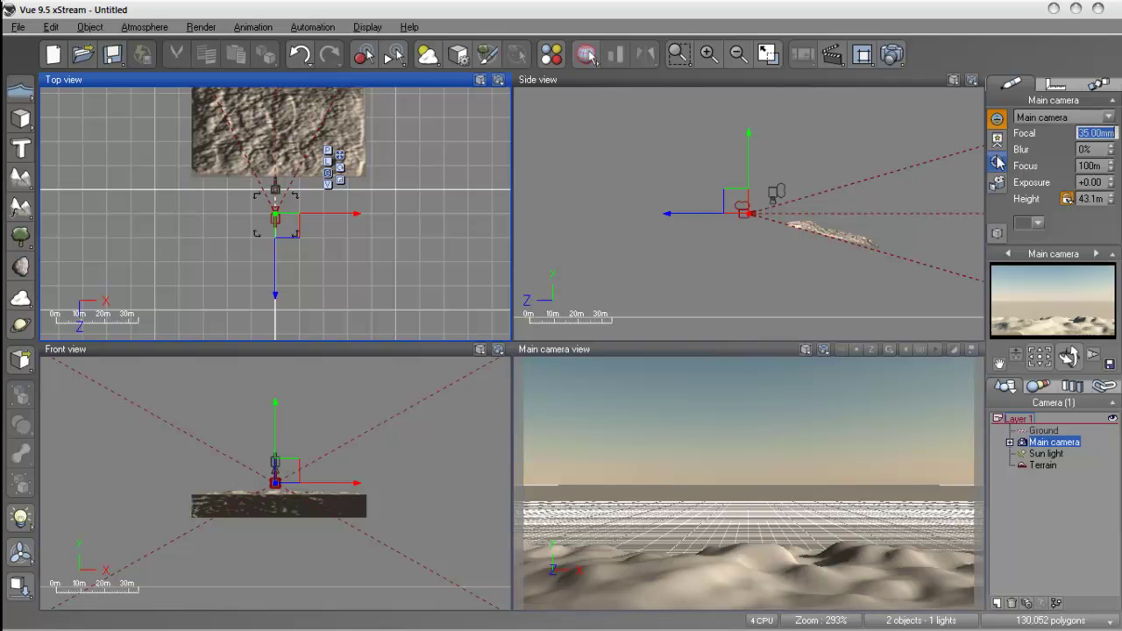
pyautogui.write('22')
pyautogui.press('Return')
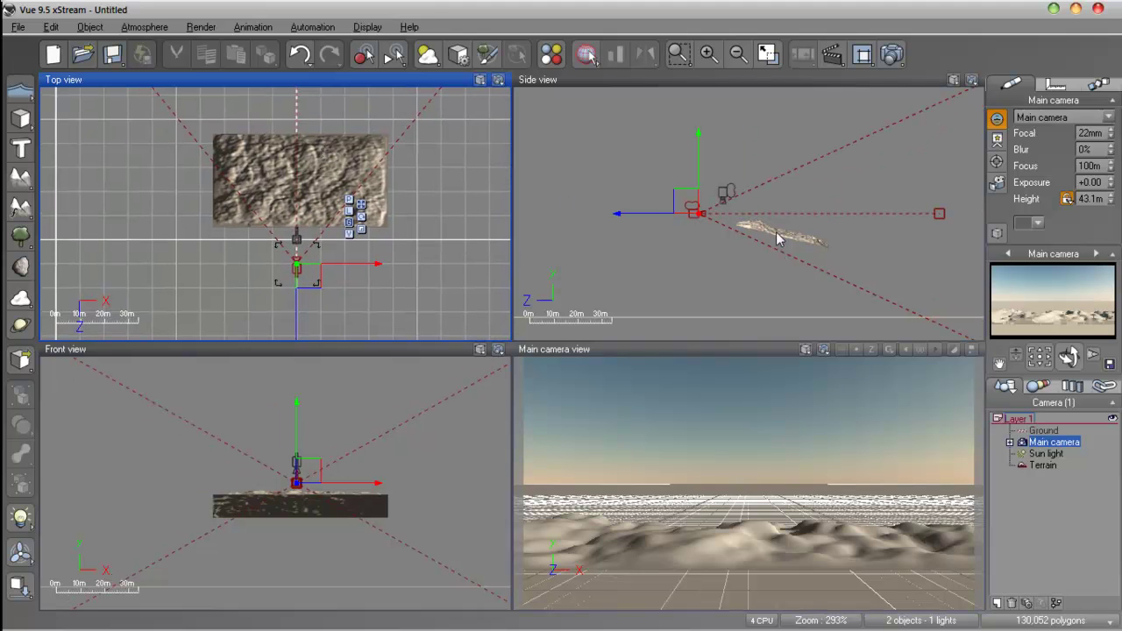
# Move the terrain back toward the main camera so that it fills the foreground of the wider view.
pyautogui.click(331, 177)
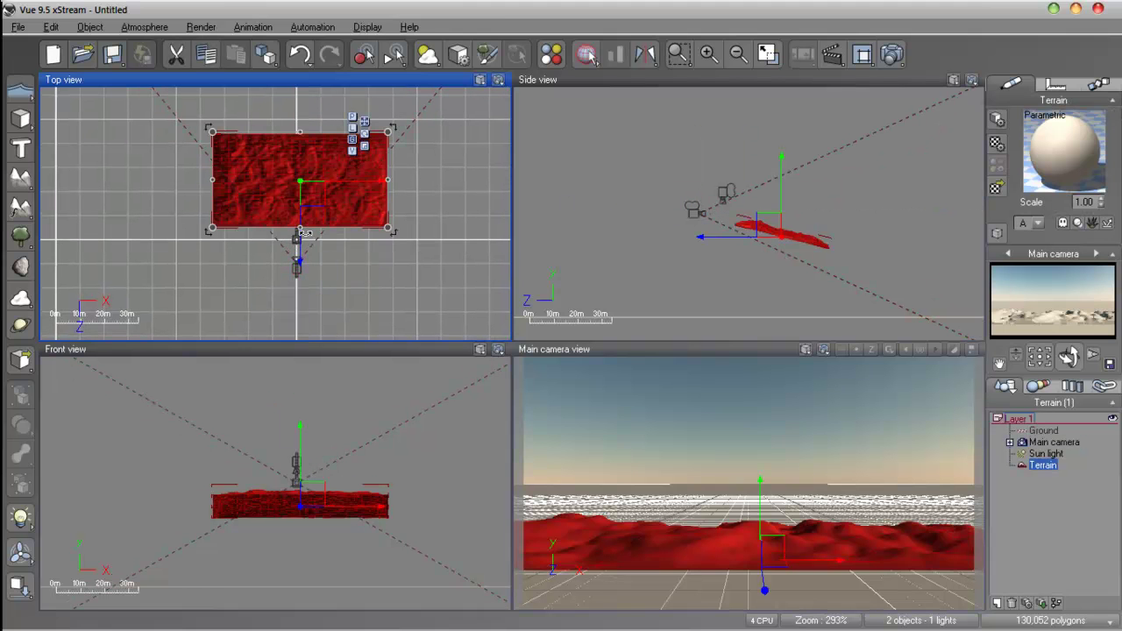
pyautogui.moveTo(300, 250); pyautogui.dragTo(300, 265)
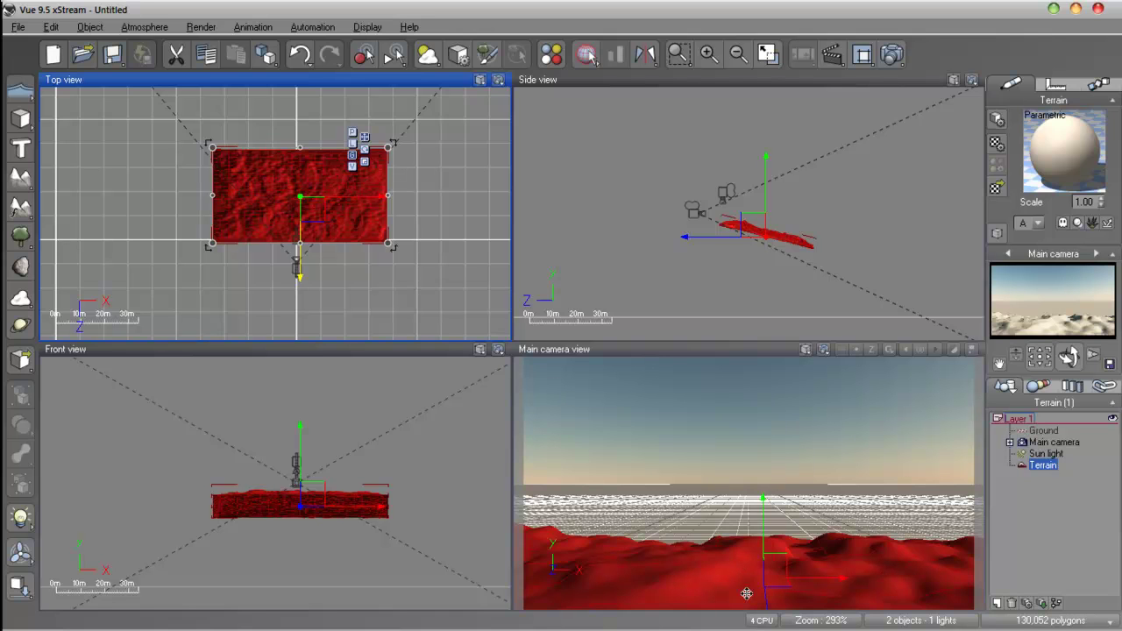
pyautogui.click(772, 592)
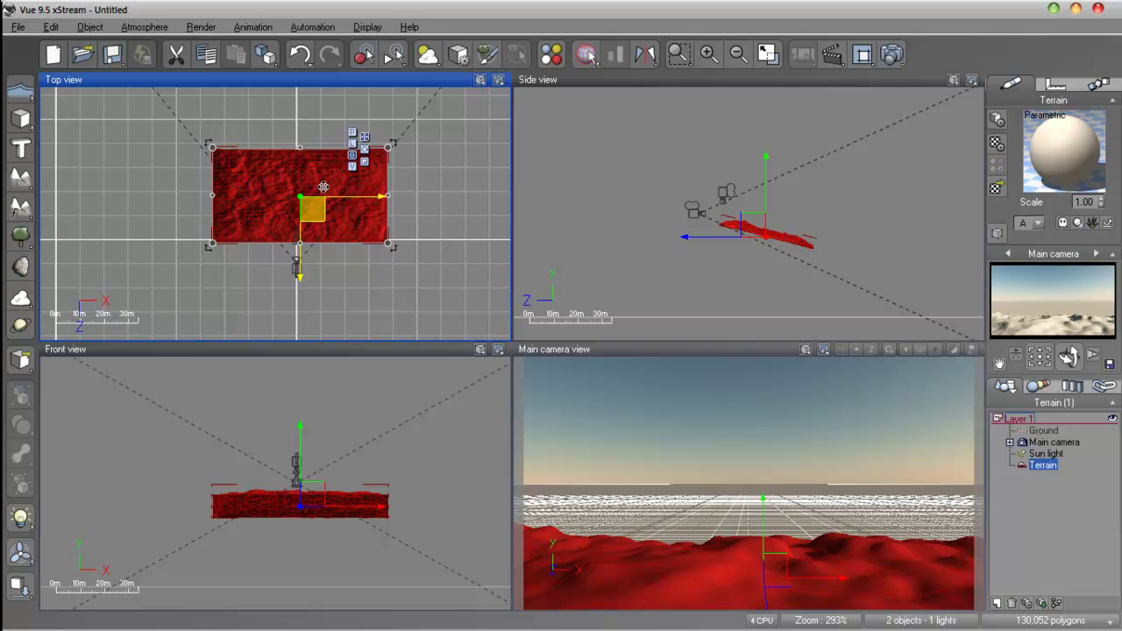
# Rename the terrain object as ForeGround.
pyautogui.click(1042, 466)
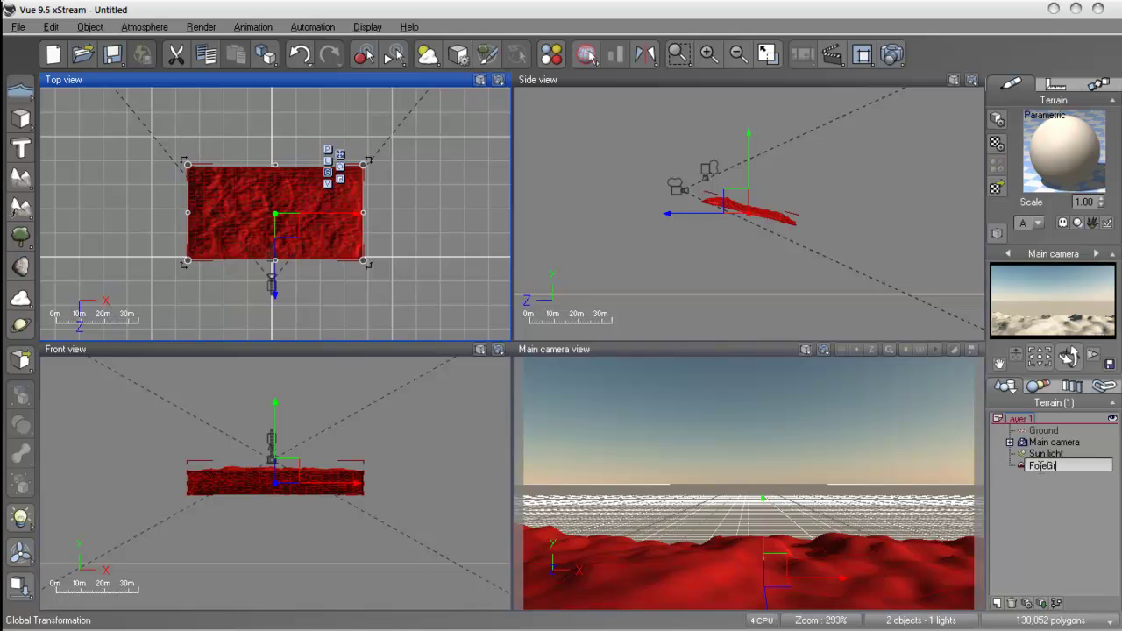
pyautogui.press('Return')
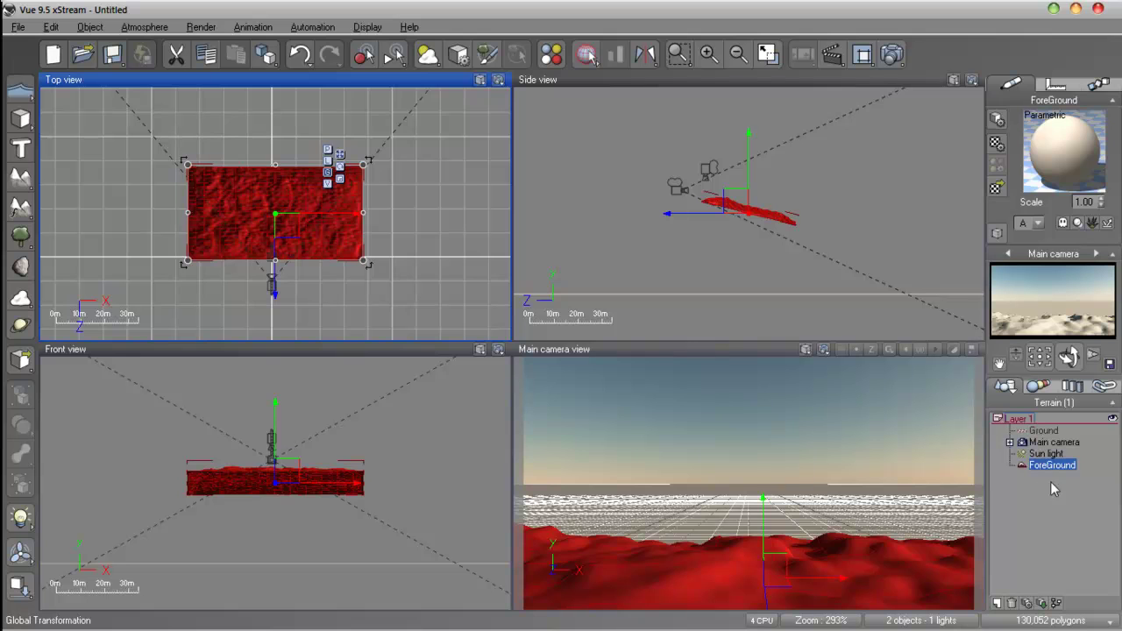
pyautogui.click(1042, 500)
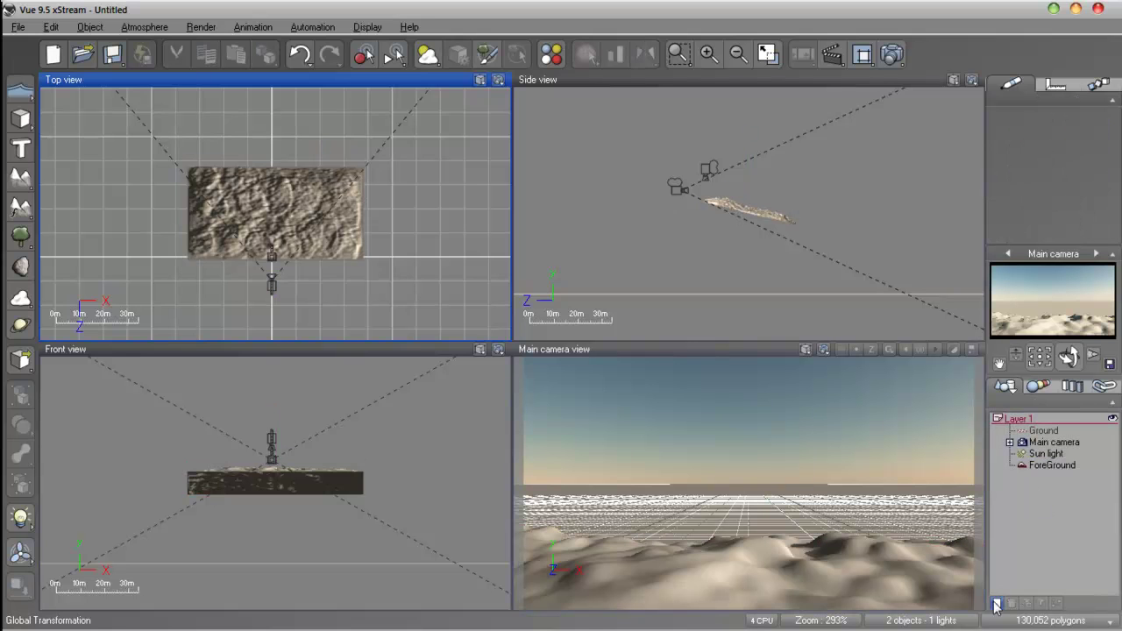
# Create a second layer and move the ForeGround terrain into it.
pyautogui.click(996, 604)
pyautogui.moveTo(1042, 467); pyautogui.dragTo(1030, 482)
pyautogui.click(1042, 527)
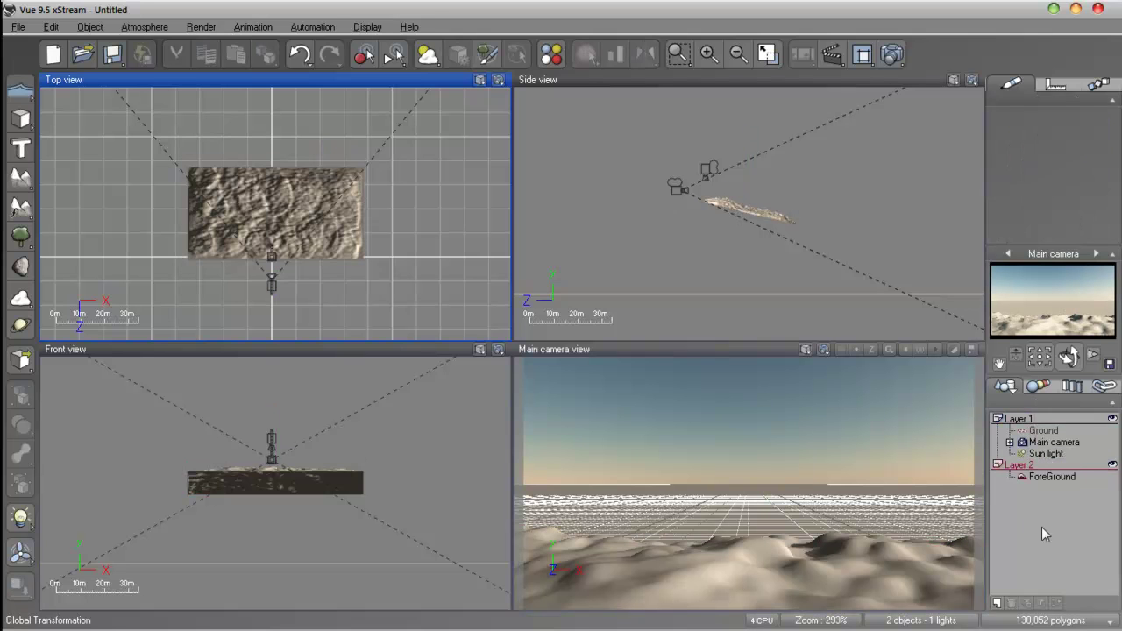
# Hide the layer containing the ForeGround terrain and show it again to check its visibility.
pyautogui.click(1111, 467)
pyautogui.click(1112, 467)
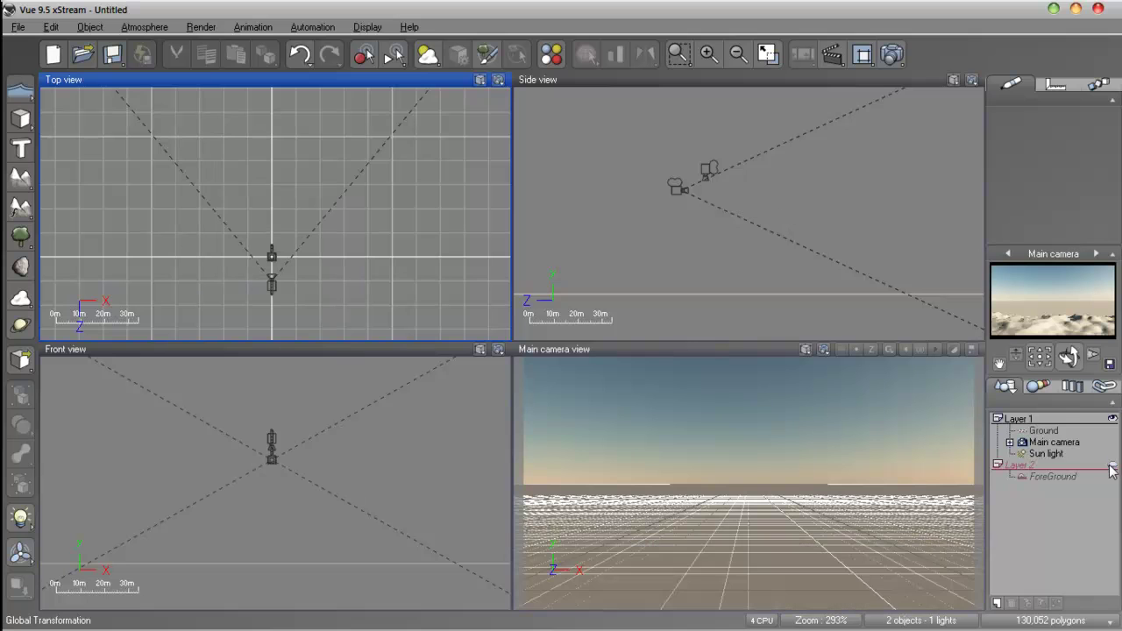
pyautogui.click(1111, 467)
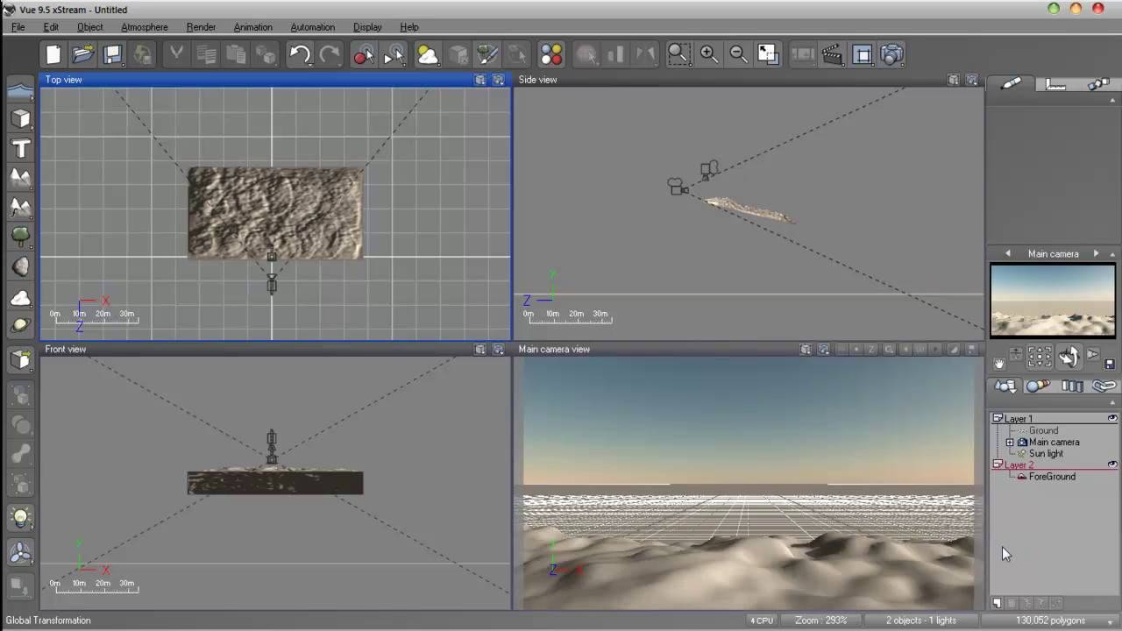
# Rename the layer containing the ForeGround terrain as ForeGroundGroup.
pyautogui.click(1019, 475)
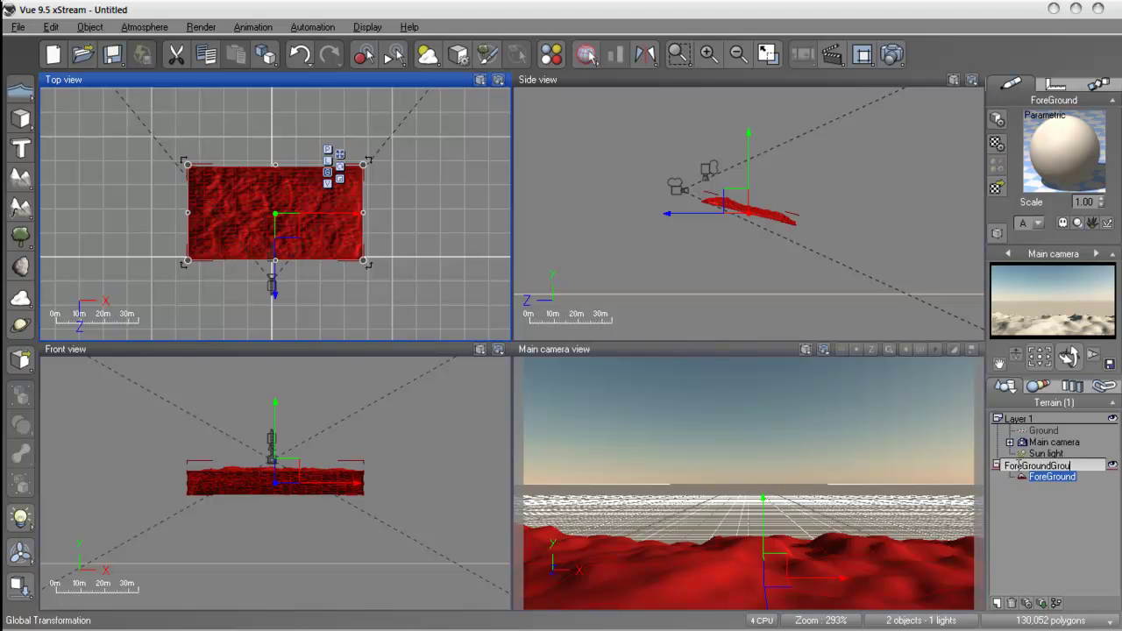
pyautogui.click(1018, 468)
pyautogui.click(1009, 539)
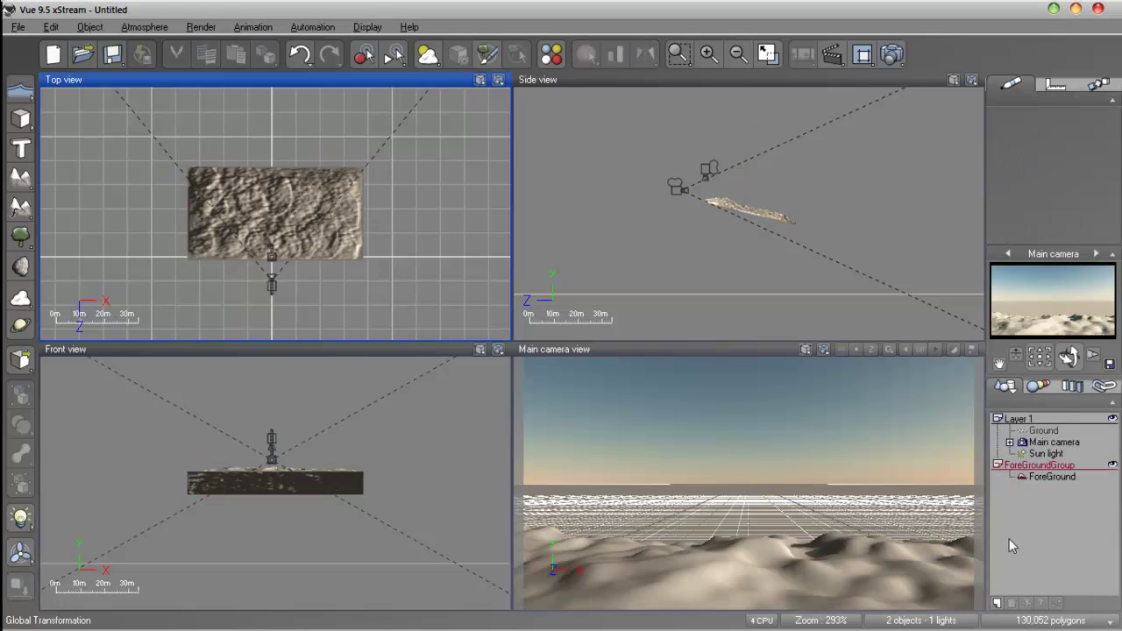
pyautogui.hotkey('ctrl', 'z')
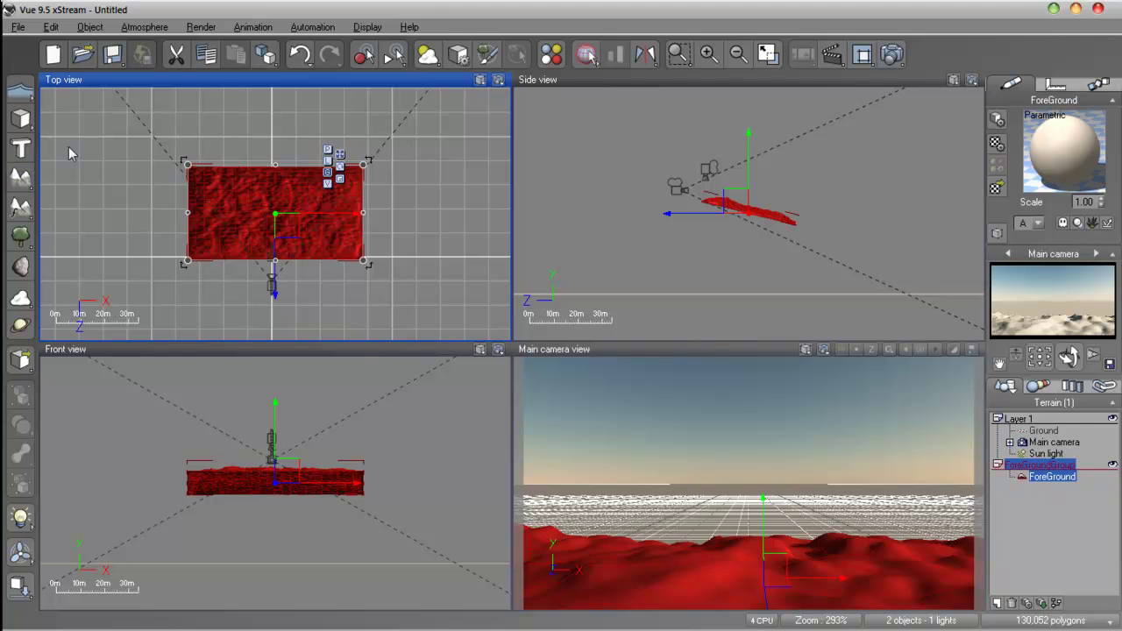
# Add a second standard terrain and reshape it into a low, wide strip centred behind the foreground terrain.
pyautogui.click(21, 175)
pyautogui.scroll(-3, 344, 202)
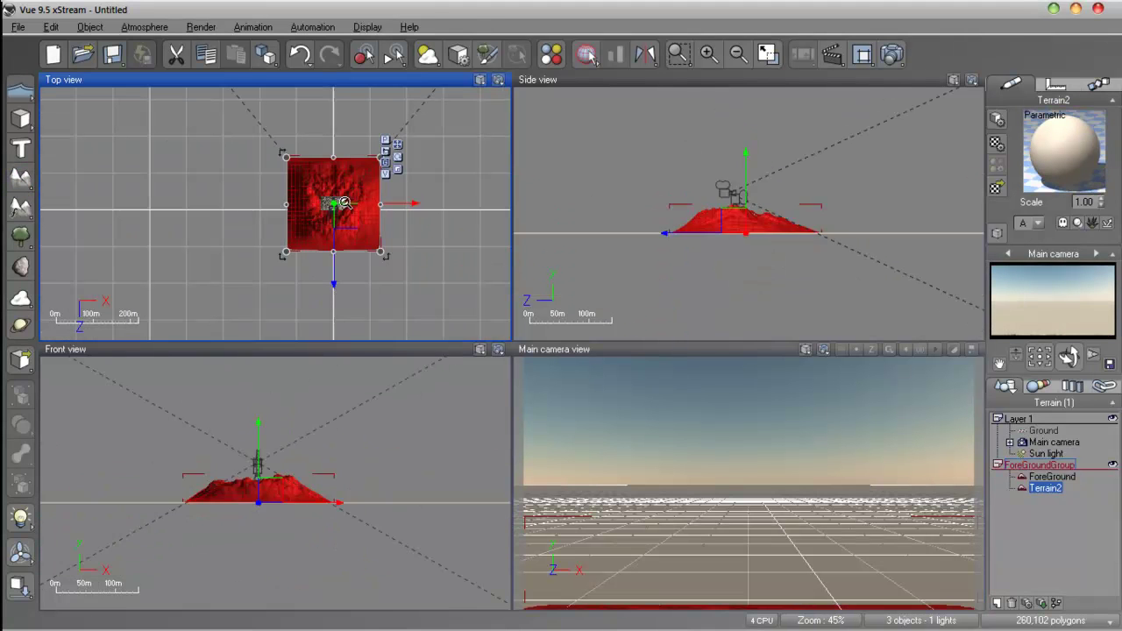
pyautogui.moveTo(378, 253); pyautogui.dragTo(307, 204)
pyautogui.moveTo(329, 154); pyautogui.dragTo(422, 150)
pyautogui.moveTo(351, 173); pyautogui.dragTo(331, 215, button='right')
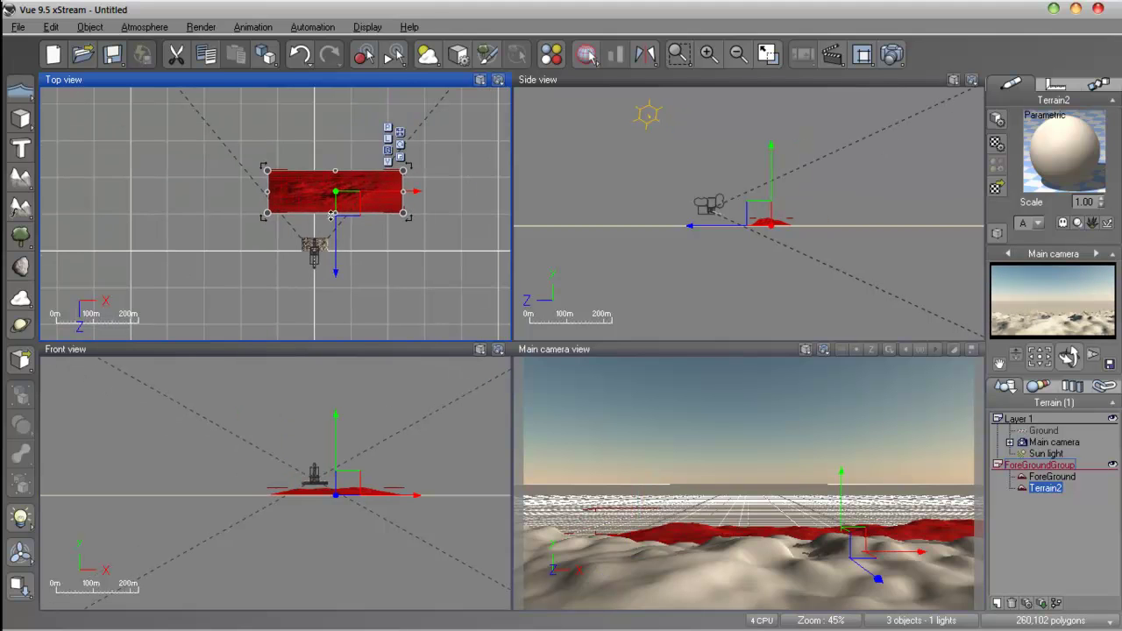
pyautogui.moveTo(257, 190); pyautogui.dragTo(227, 184)
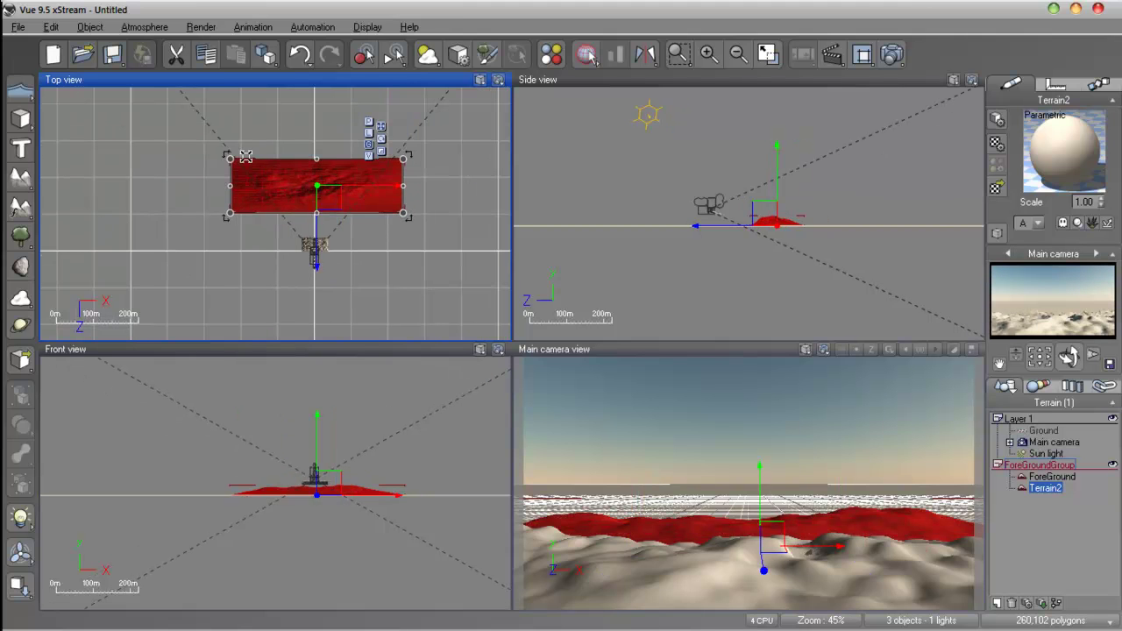
pyautogui.moveTo(315, 213)
pyautogui.mouseDown()
pyautogui.moveTo(316, 245)
pyautogui.moveTo(315, 235)
pyautogui.mouseUp()
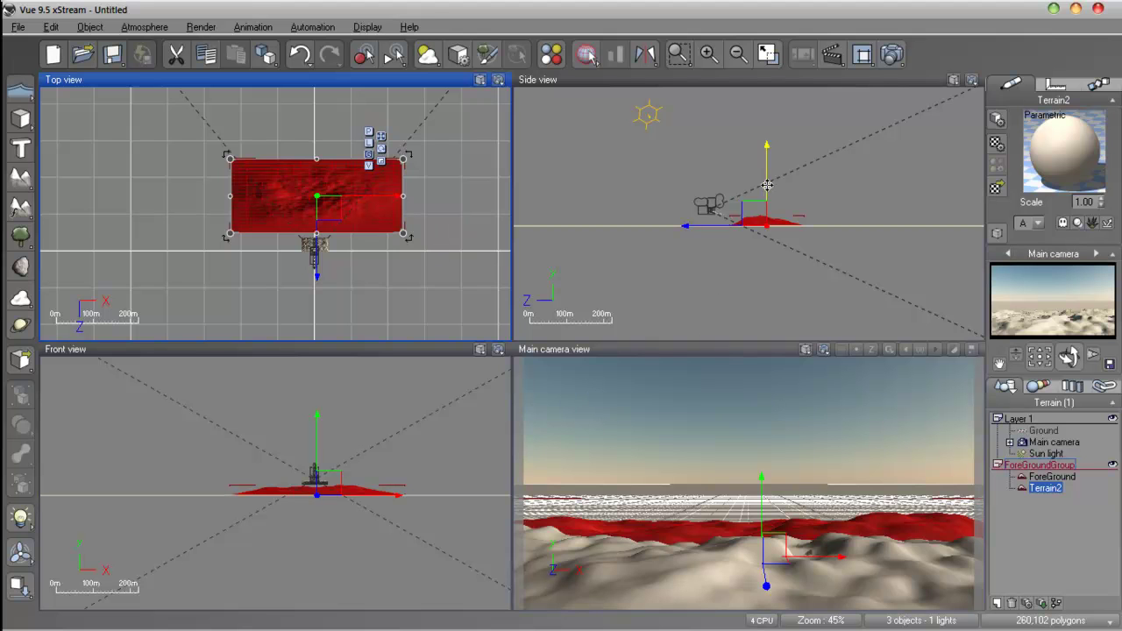
# Raise the second terrain slightly above its original level and tilt it in the side view so its far end rises.
pyautogui.scroll(6, 796, 227)
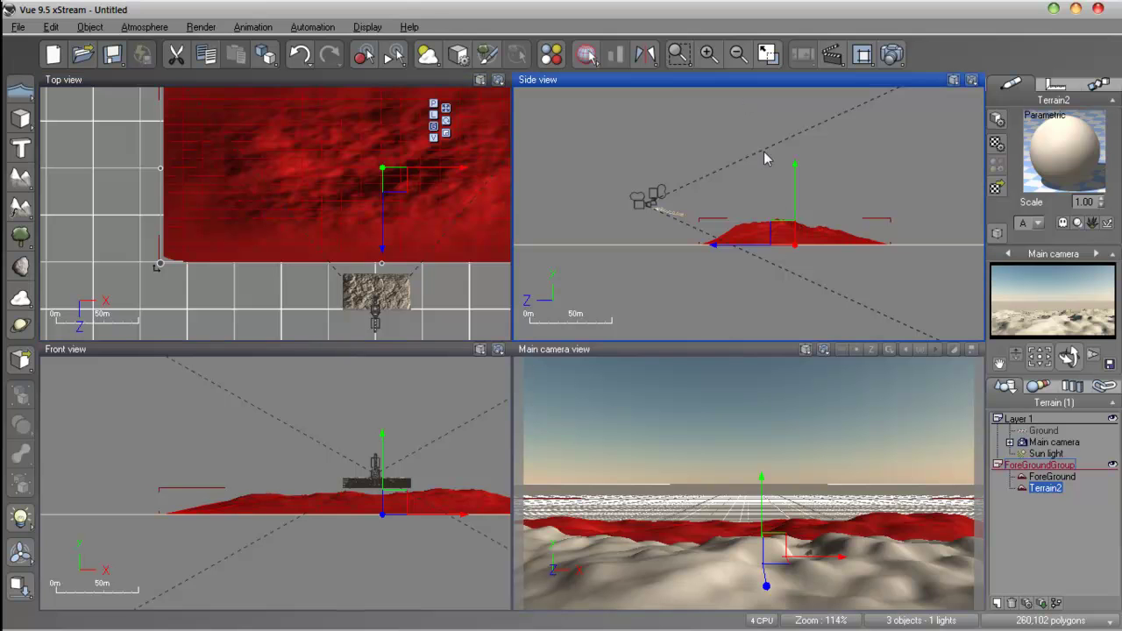
pyautogui.scroll(5, 770, 188)
pyautogui.scroll(-3, 812, 272)
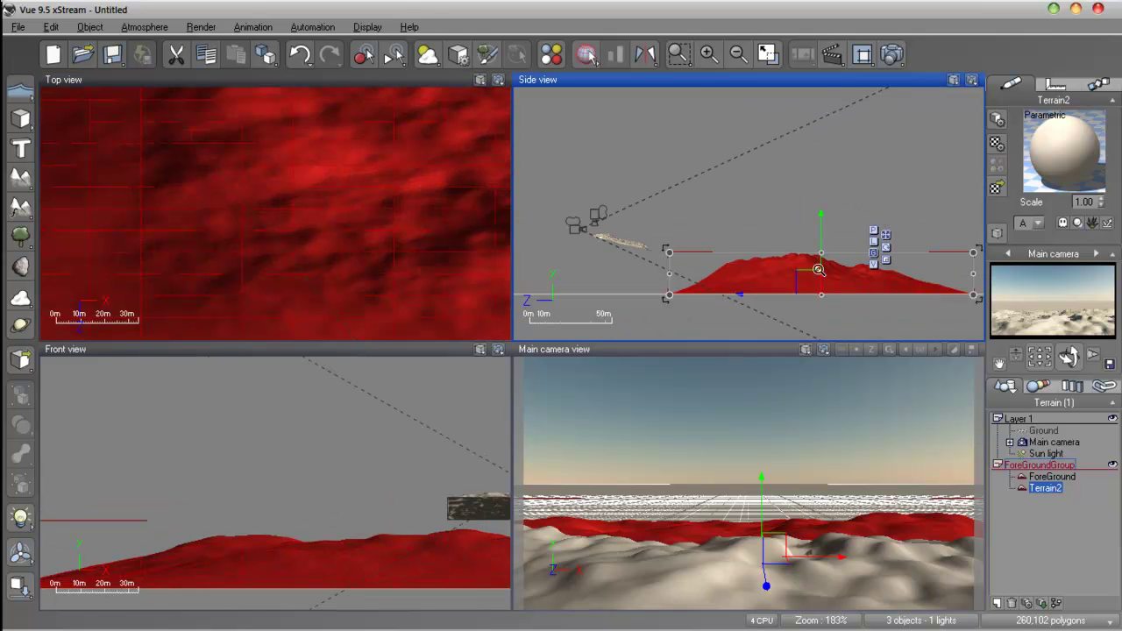
pyautogui.moveTo(783, 228); pyautogui.dragTo(785, 220)
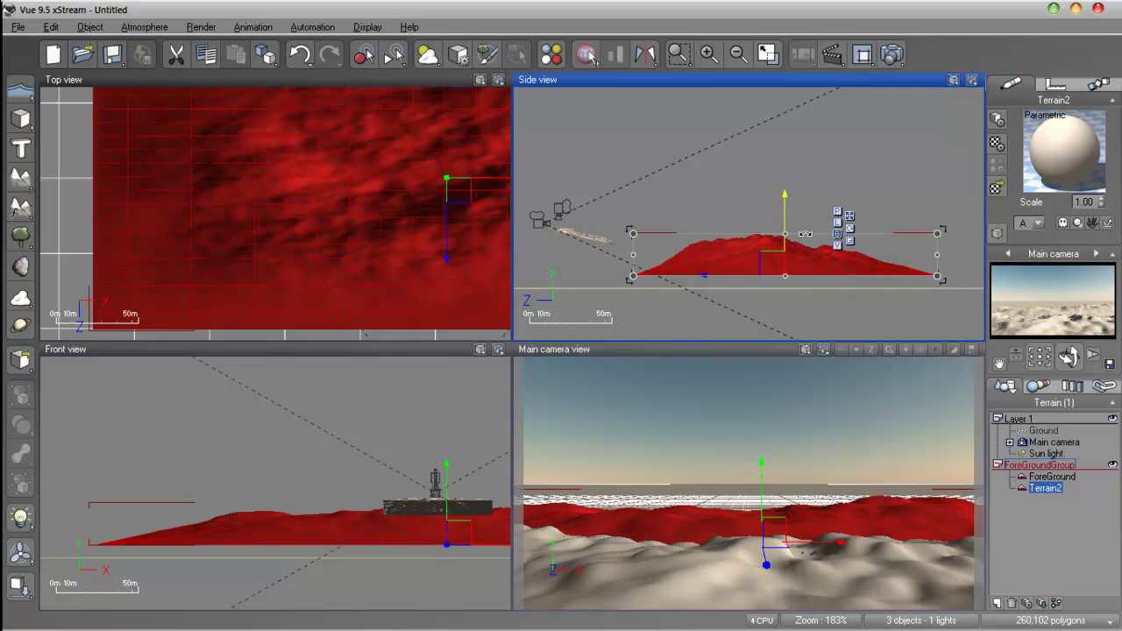
pyautogui.moveTo(943, 229); pyautogui.dragTo(931, 218)
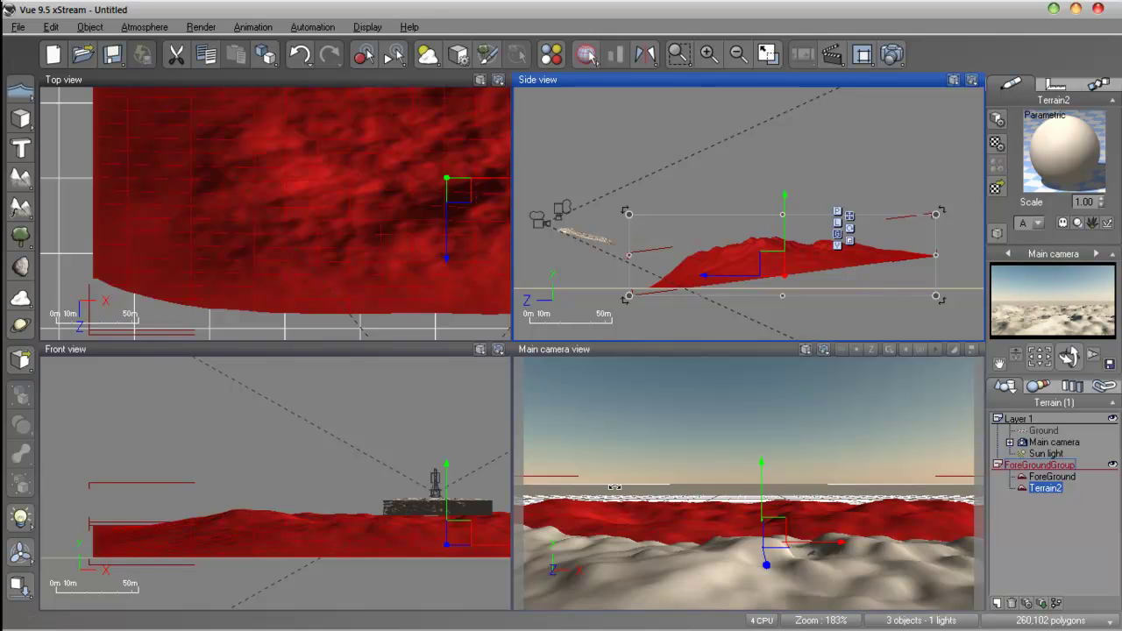
# Move the second terrain farther from the camera and widen it on both sides to span the camera's view.
pyautogui.moveTo(711, 277); pyautogui.dragTo(761, 278)
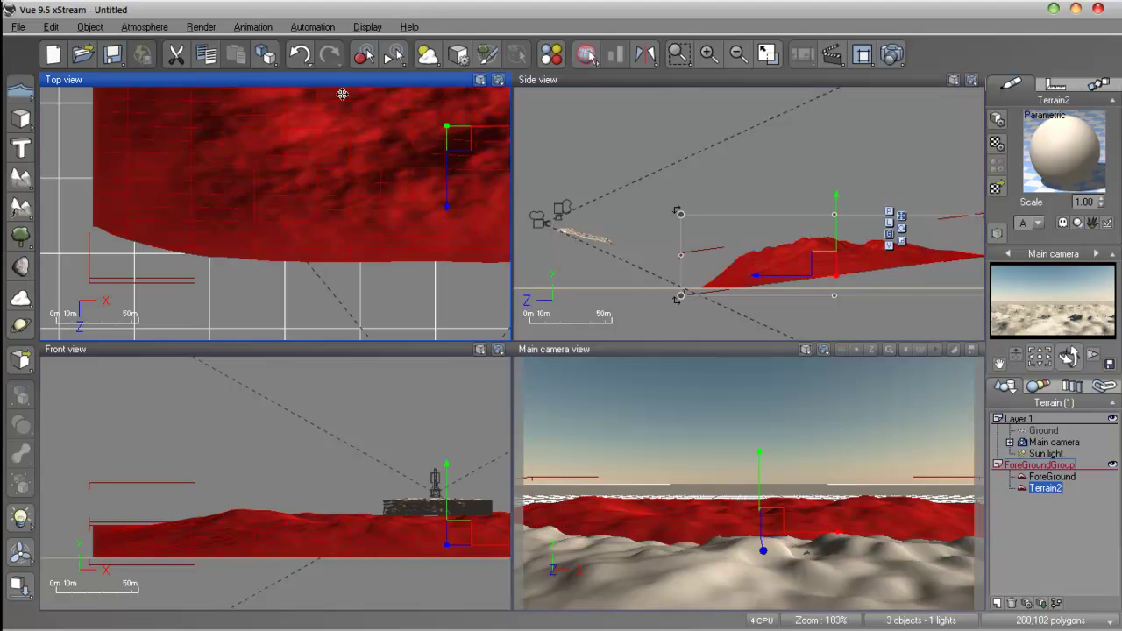
pyautogui.scroll(-10, 342, 92)
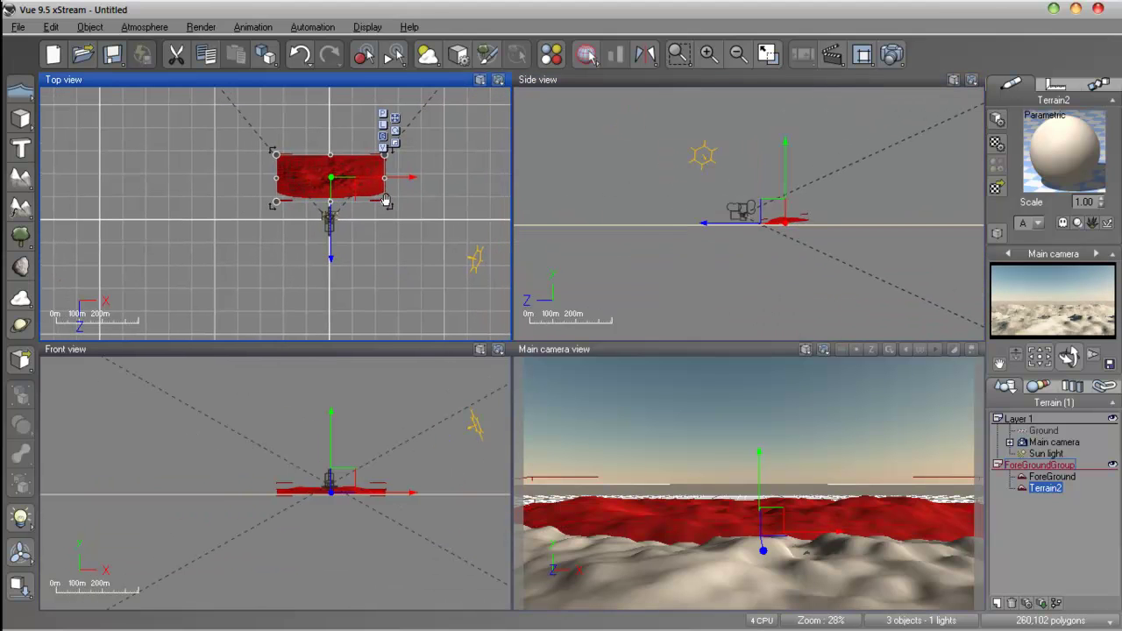
pyautogui.moveTo(276, 178); pyautogui.dragTo(271, 179)
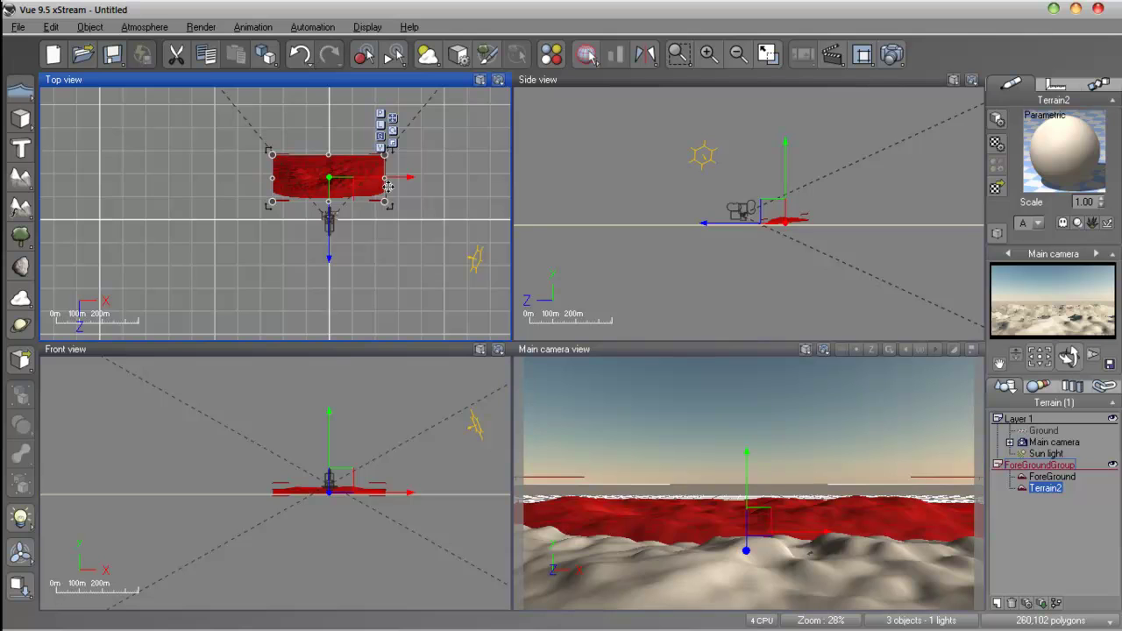
pyautogui.moveTo(386, 180); pyautogui.dragTo(394, 179)
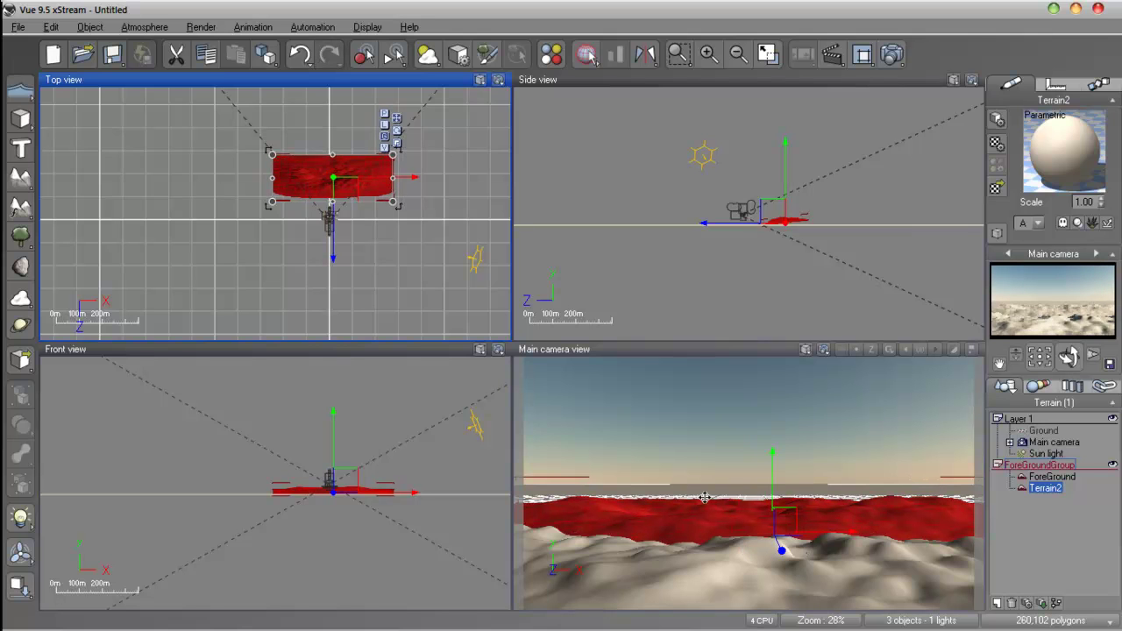
pyautogui.click(808, 475)
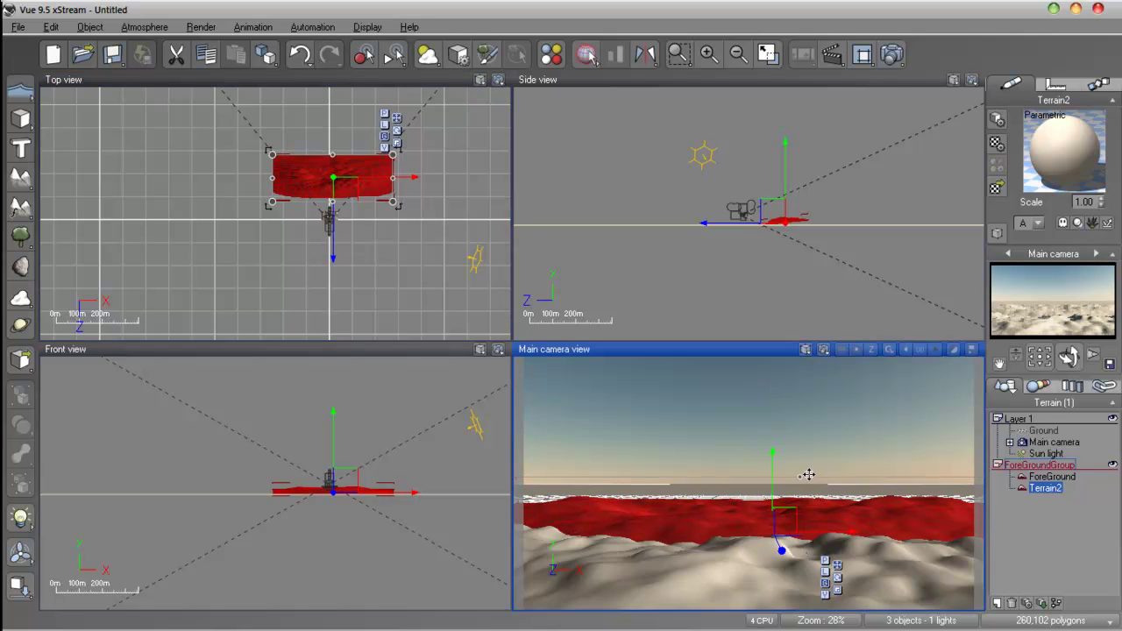
pyautogui.scroll(-1, 806, 475)
pyautogui.scroll(1, 805, 475)
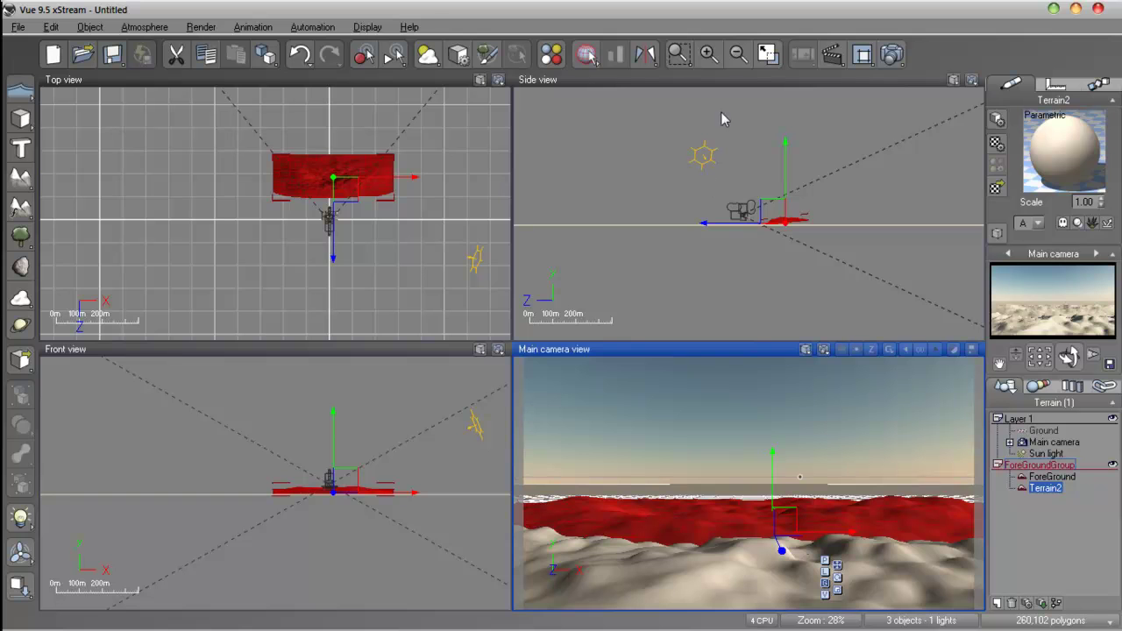
# Open the second terrain, which lies behind the foreground, in the Terrain Editor.
pyautogui.click(818, 226)
pyautogui.scroll(5, 818, 224)
pyautogui.moveTo(728, 213); pyautogui.dragTo(775, 208, button='right')
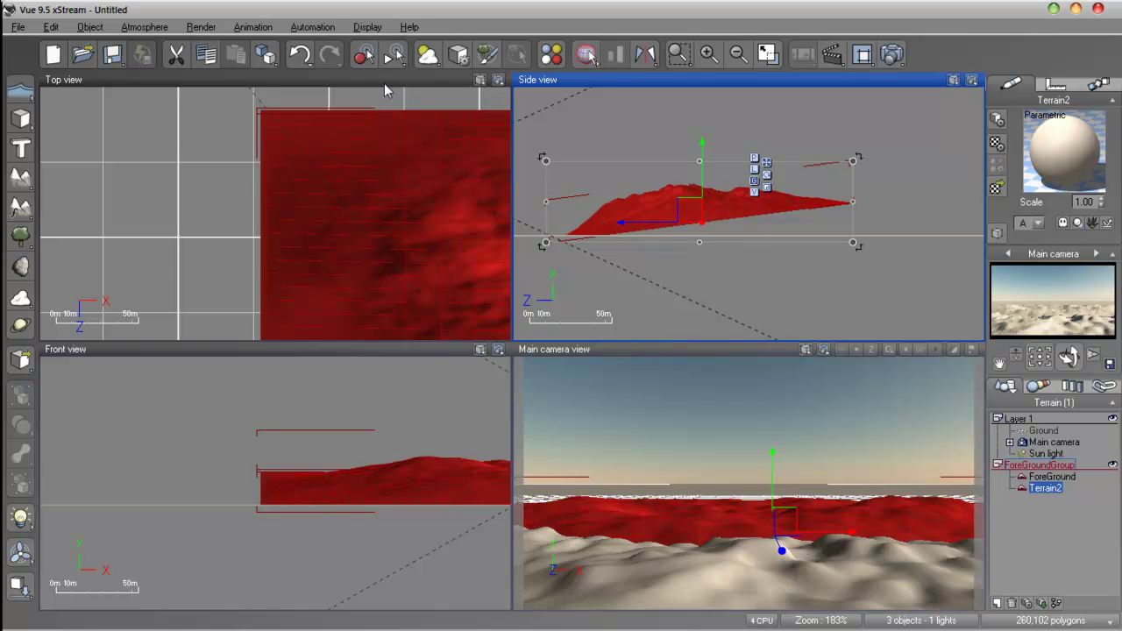
pyautogui.click(383, 236)
pyautogui.scroll(-6, 333, 205)
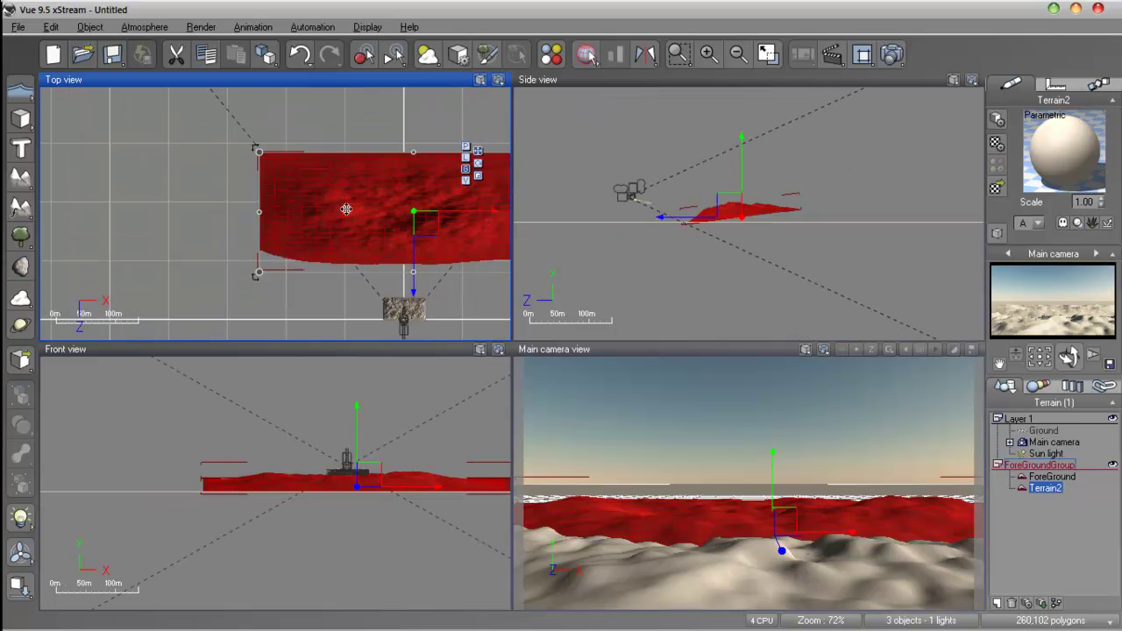
pyautogui.doubleClick(265, 204)
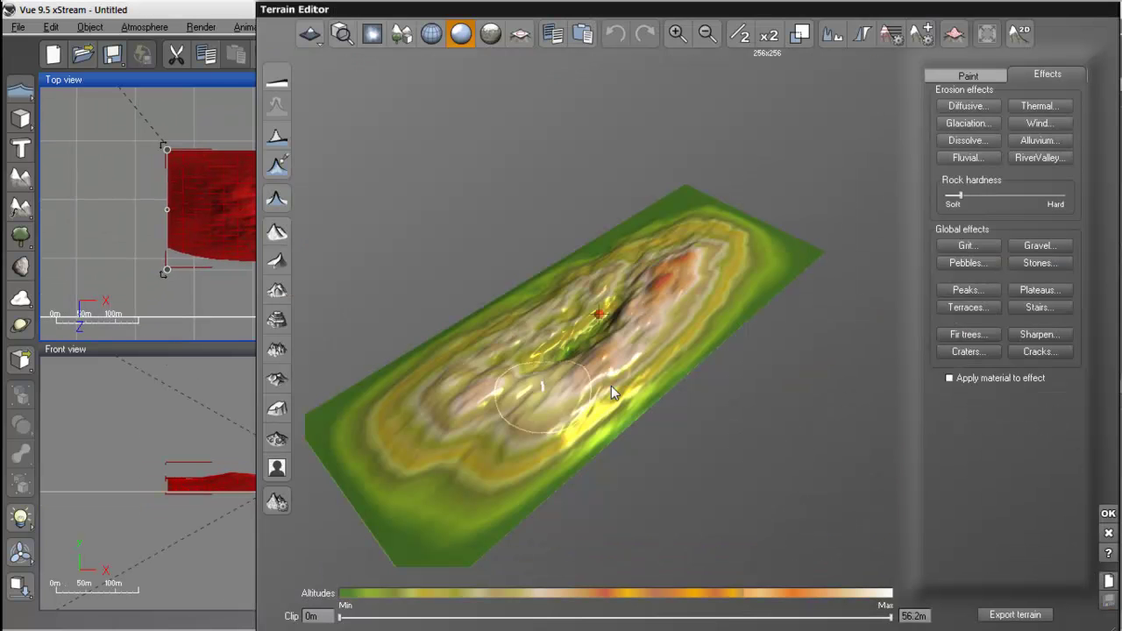
pyautogui.moveTo(605, 438)
pyautogui.mouseDown(button='right')
pyautogui.moveTo(609, 336)
pyautogui.moveTo(593, 350)
pyautogui.mouseUp(button='right')
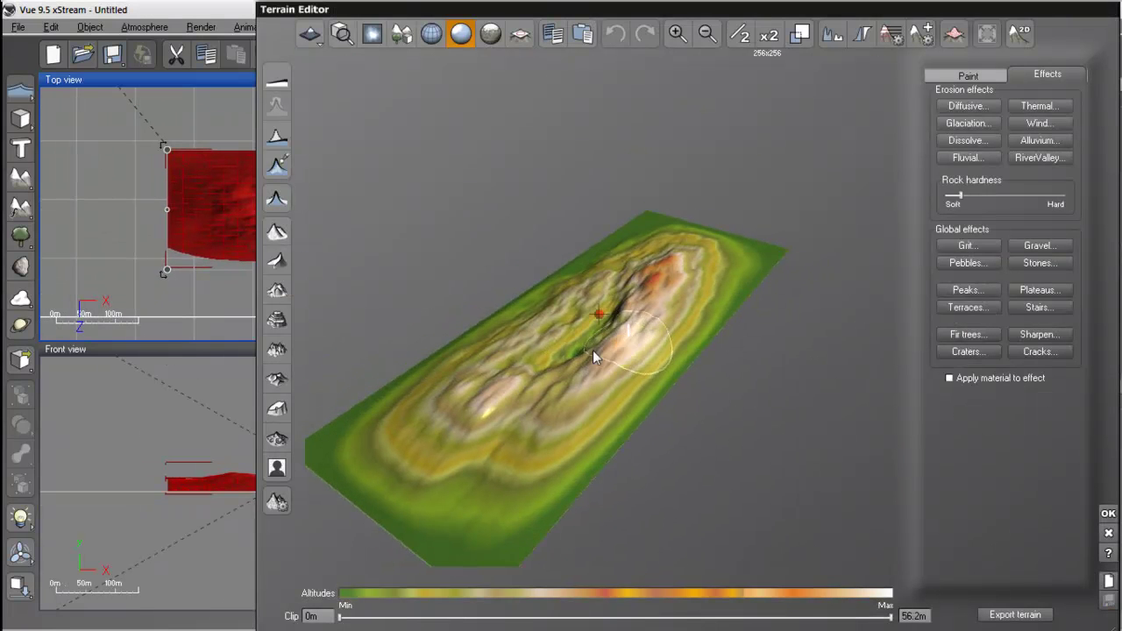
# Sculpt low irregular mounds over the whole terrain in place of its mountain relief, finishing with brush size 7.17 m and flow 0.597.
pyautogui.click(277, 137)
pyautogui.click(716, 265)
pyautogui.moveTo(677, 263)
pyautogui.mouseDown()
pyautogui.moveTo(491, 473)
pyautogui.moveTo(421, 454)
pyautogui.moveTo(518, 336)
pyautogui.moveTo(676, 220)
pyautogui.moveTo(365, 417)
pyautogui.moveTo(447, 489)
pyautogui.moveTo(672, 351)
pyautogui.moveTo(721, 258)
pyautogui.moveTo(626, 248)
pyautogui.moveTo(521, 321)
pyautogui.moveTo(435, 395)
pyautogui.moveTo(604, 315)
pyautogui.moveTo(455, 426)
pyautogui.moveTo(676, 316)
pyautogui.moveTo(732, 260)
pyautogui.moveTo(666, 249)
pyautogui.moveTo(556, 301)
pyautogui.moveTo(534, 363)
pyautogui.moveTo(477, 413)
pyautogui.moveTo(527, 455)
pyautogui.moveTo(736, 272)
pyautogui.moveTo(719, 244)
pyautogui.moveTo(571, 276)
pyautogui.moveTo(474, 359)
pyautogui.moveTo(349, 437)
pyautogui.moveTo(416, 489)
pyautogui.moveTo(358, 438)
pyautogui.moveTo(602, 337)
pyautogui.moveTo(489, 500)
pyautogui.moveTo(998, 328)
pyautogui.mouseUp()
pyautogui.click(969, 75)
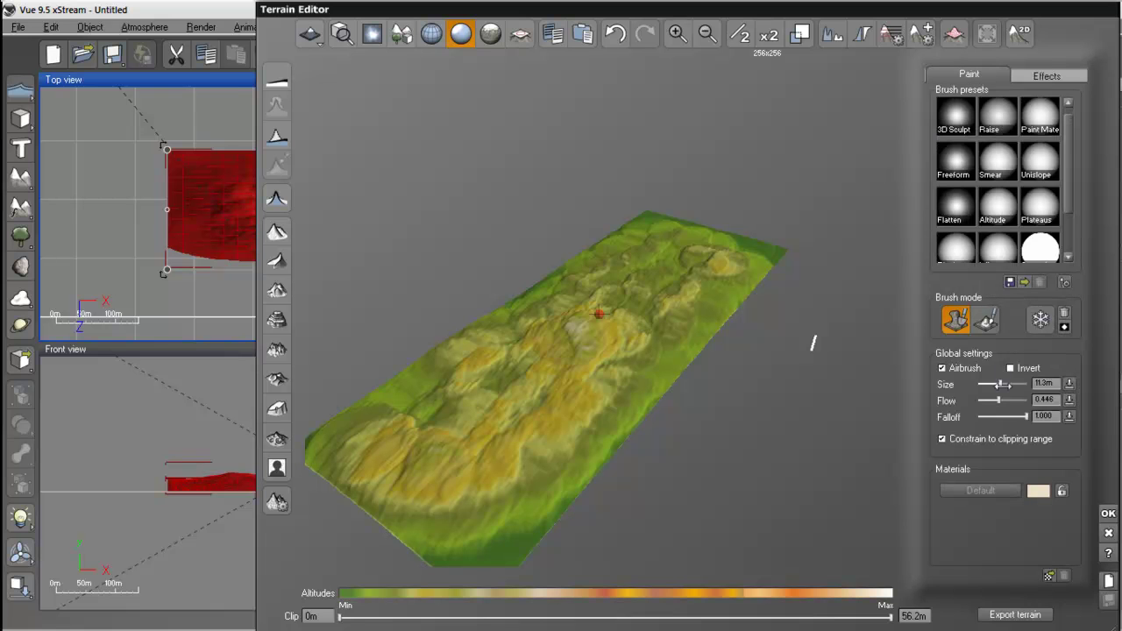
pyautogui.moveTo(729, 258)
pyautogui.mouseDown()
pyautogui.moveTo(677, 270)
pyautogui.moveTo(668, 290)
pyautogui.moveTo(703, 315)
pyautogui.moveTo(656, 376)
pyautogui.mouseUp()
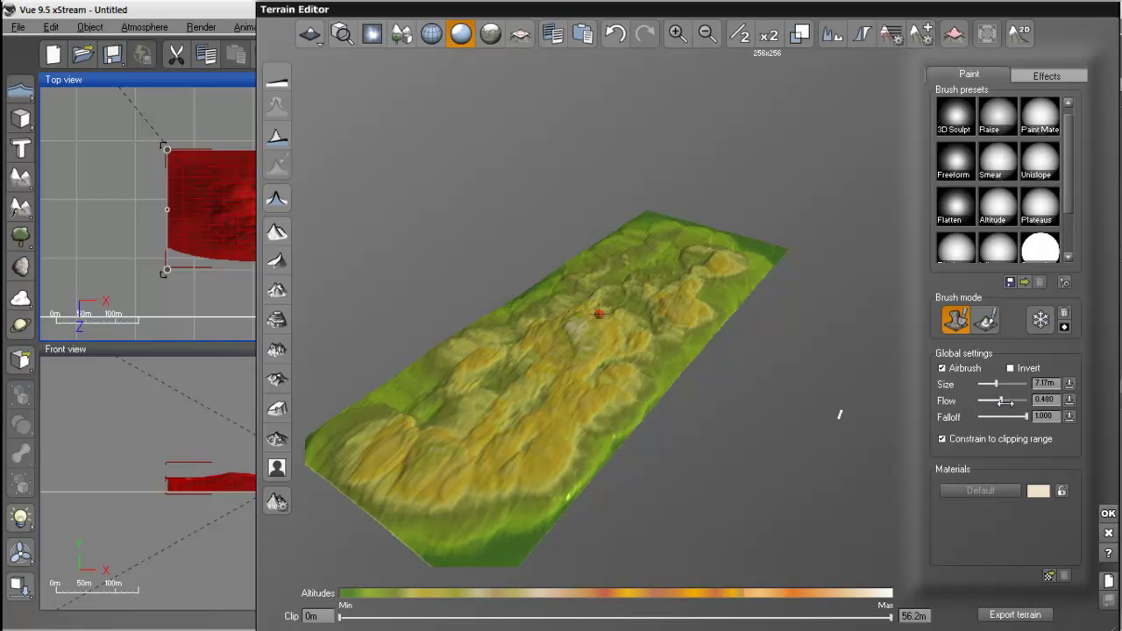
pyautogui.moveTo(654, 271)
pyautogui.mouseDown()
pyautogui.moveTo(677, 265)
pyautogui.moveTo(649, 256)
pyautogui.moveTo(660, 228)
pyautogui.mouseUp()
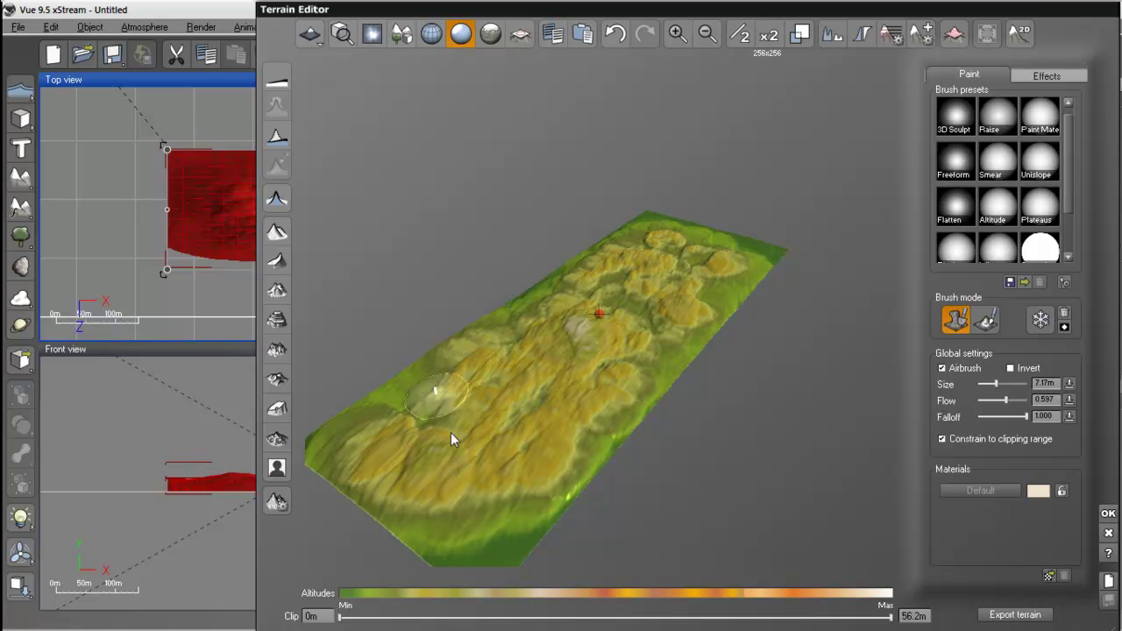
# Try the RiverValley erosion effect on the sculpted terrain and undo it.
pyautogui.moveTo(601, 421)
pyautogui.mouseDown(button='right')
pyautogui.moveTo(576, 476)
pyautogui.moveTo(647, 311)
pyautogui.moveTo(626, 321)
pyautogui.moveTo(627, 412)
pyautogui.mouseUp(button='right')
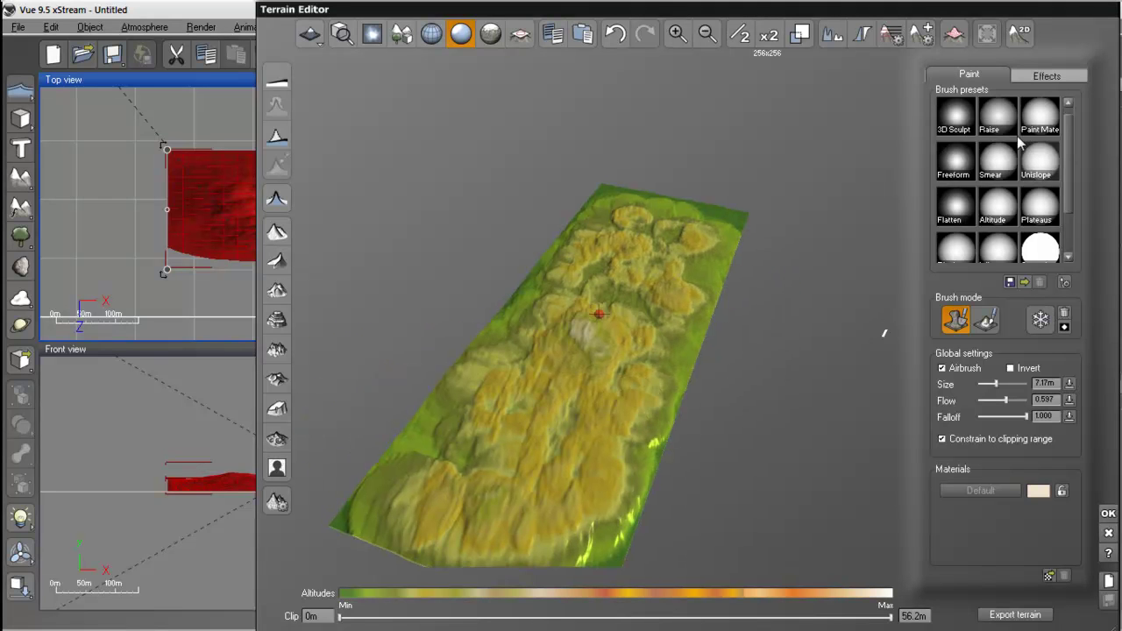
pyautogui.click(1045, 76)
pyautogui.click(1039, 158)
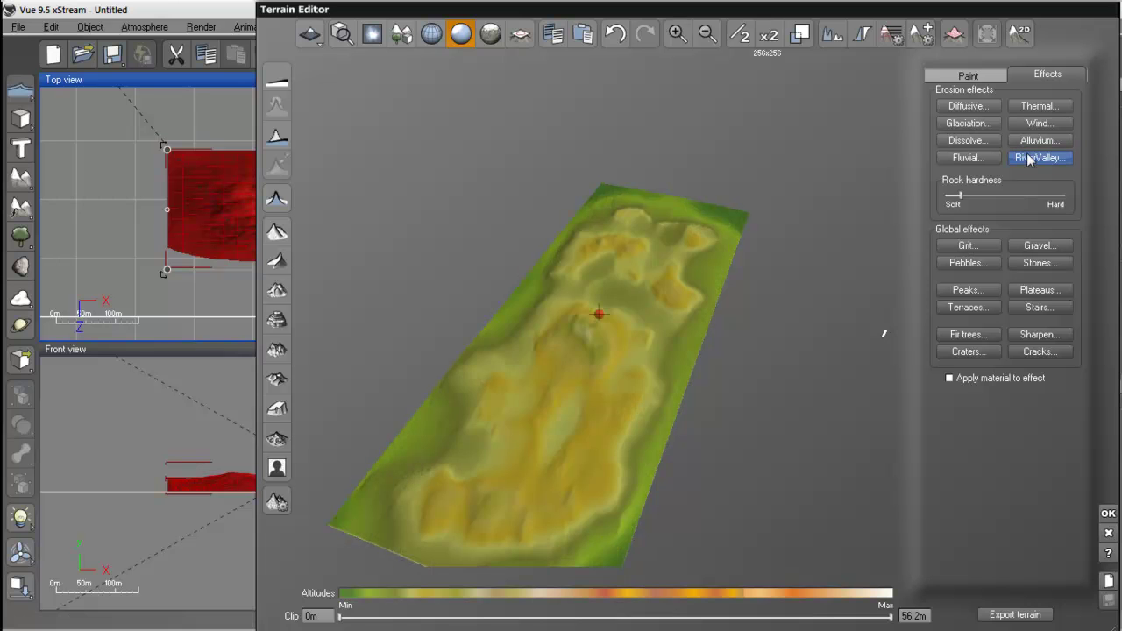
pyautogui.moveTo(652, 333); pyautogui.dragTo(676, 356, button='right')
pyautogui.click(620, 36)
# Increase the rock hardness to just past the middle of its range and apply the Stones and Cracks effects to the terrain.
pyautogui.moveTo(676, 301); pyautogui.dragTo(641, 309, button='right')
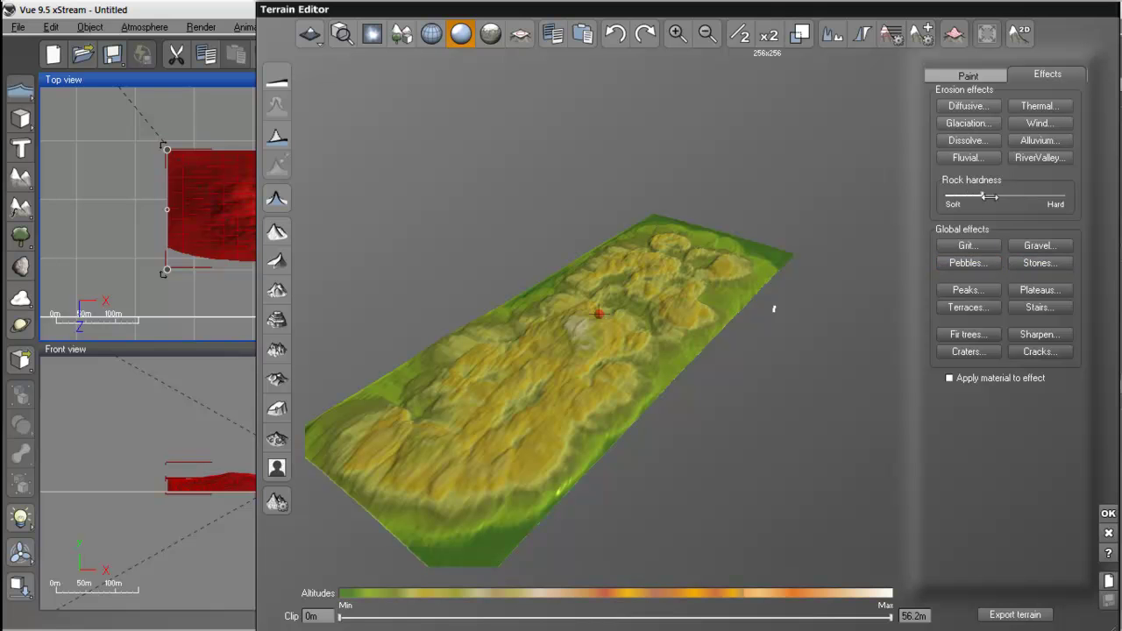
pyautogui.click(1037, 264)
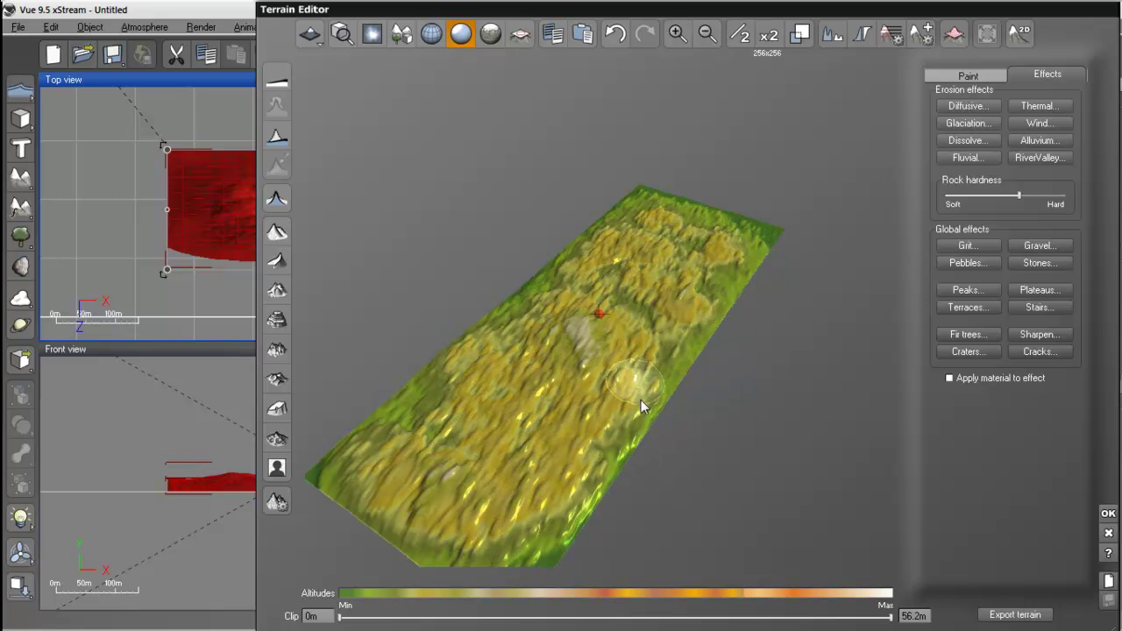
pyautogui.click(1037, 351)
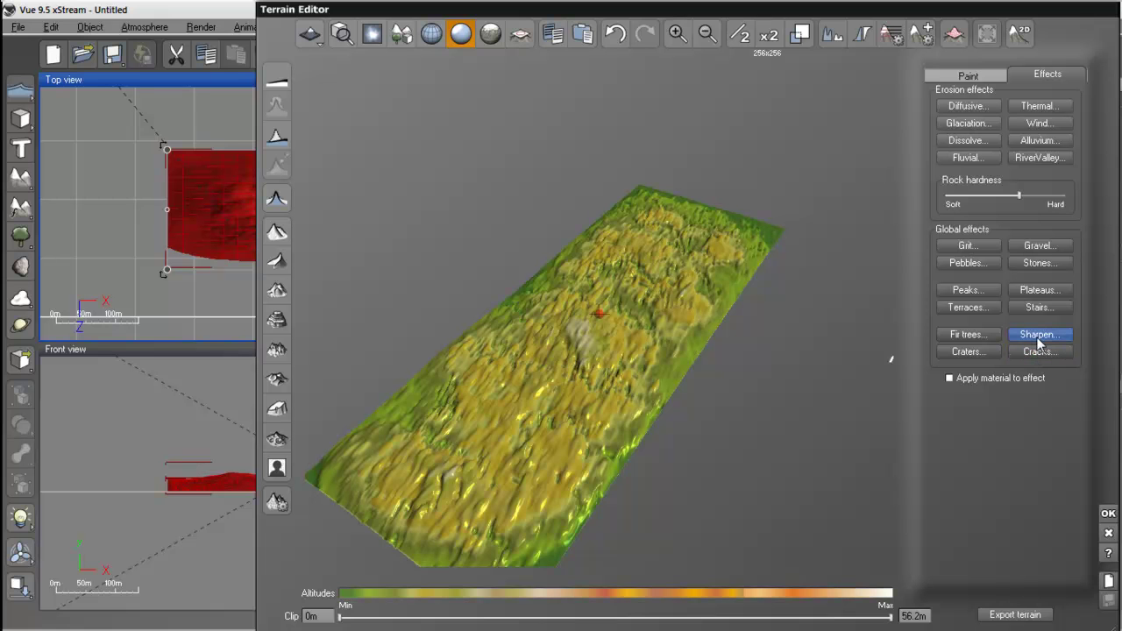
# Try the Sharpen effect on the terrain and undo it.
pyautogui.click(1039, 336)
pyautogui.moveTo(689, 383); pyautogui.dragTo(612, 346)
pyautogui.click(615, 33)
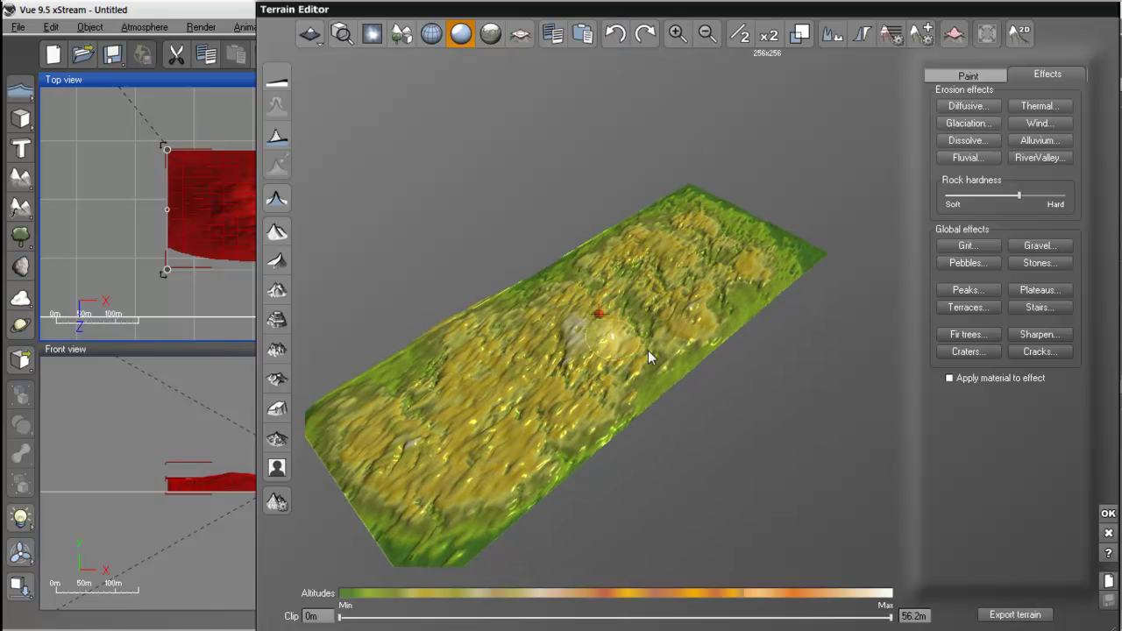
# Apply the Gravel effect and Diffusive erosion to the terrain, and accept the edited terrain.
pyautogui.click(1038, 248)
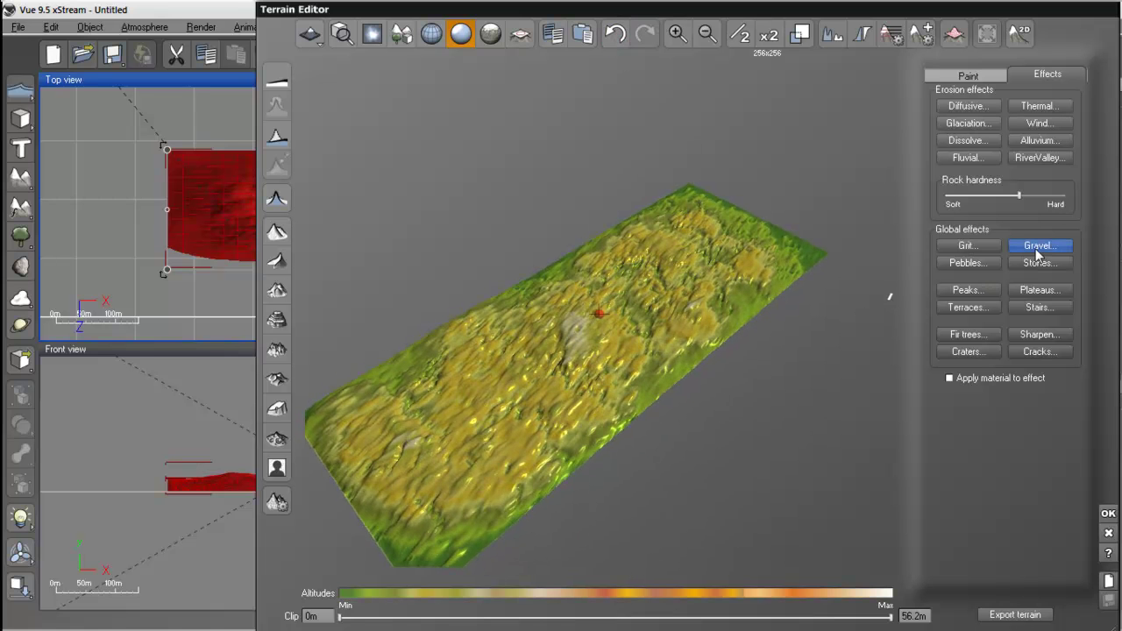
pyautogui.moveTo(843, 380); pyautogui.dragTo(740, 364)
pyautogui.scroll(3, 658, 333)
pyautogui.click(967, 107)
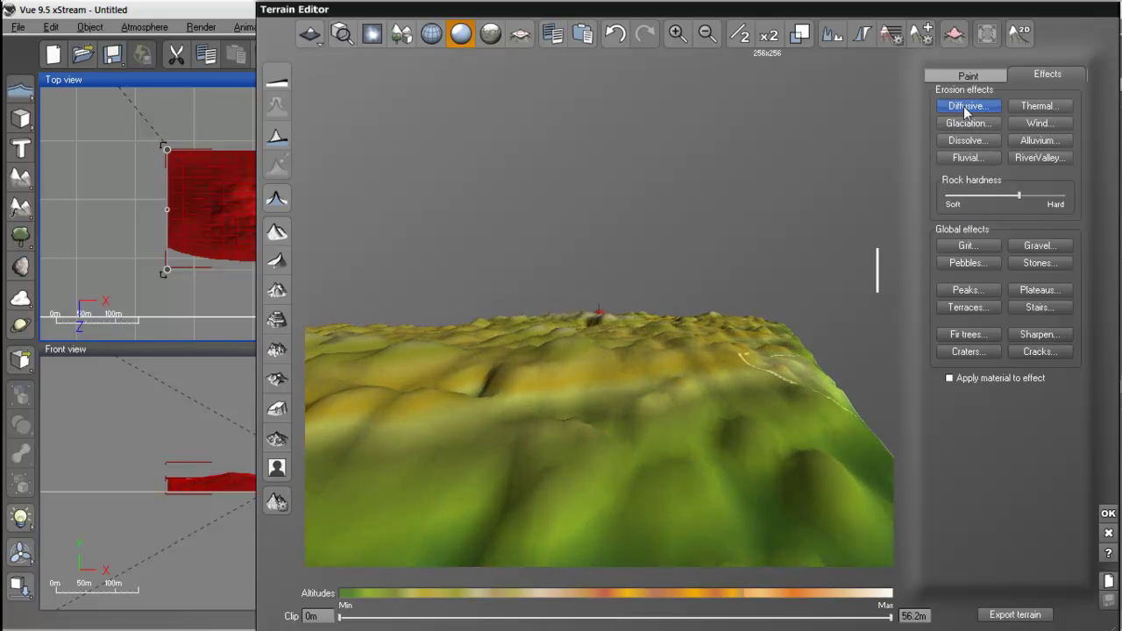
pyautogui.moveTo(704, 393); pyautogui.dragTo(586, 472)
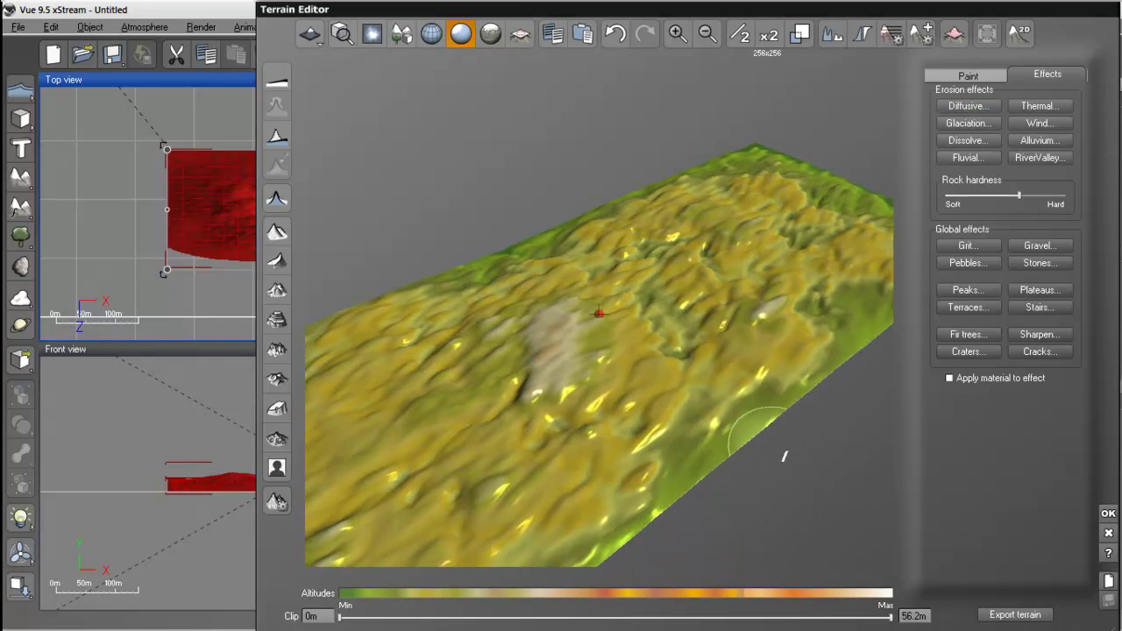
pyautogui.click(1108, 515)
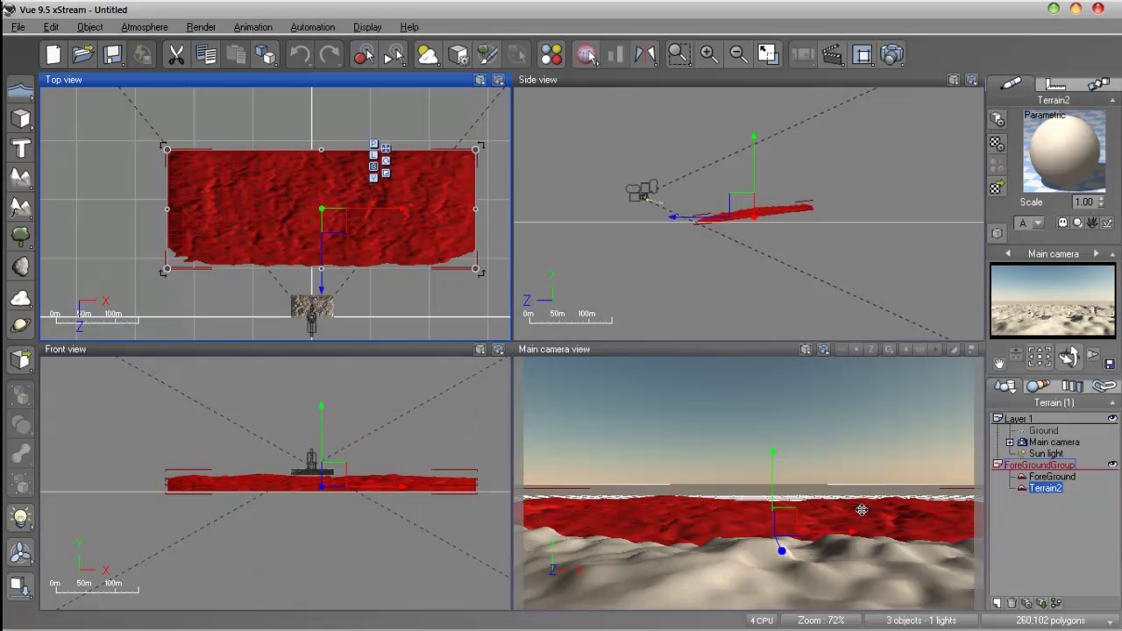
# Render a preview of the scene in the main camera view.
pyautogui.click(824, 349)
pyautogui.click(857, 390)
pyautogui.click(825, 349)
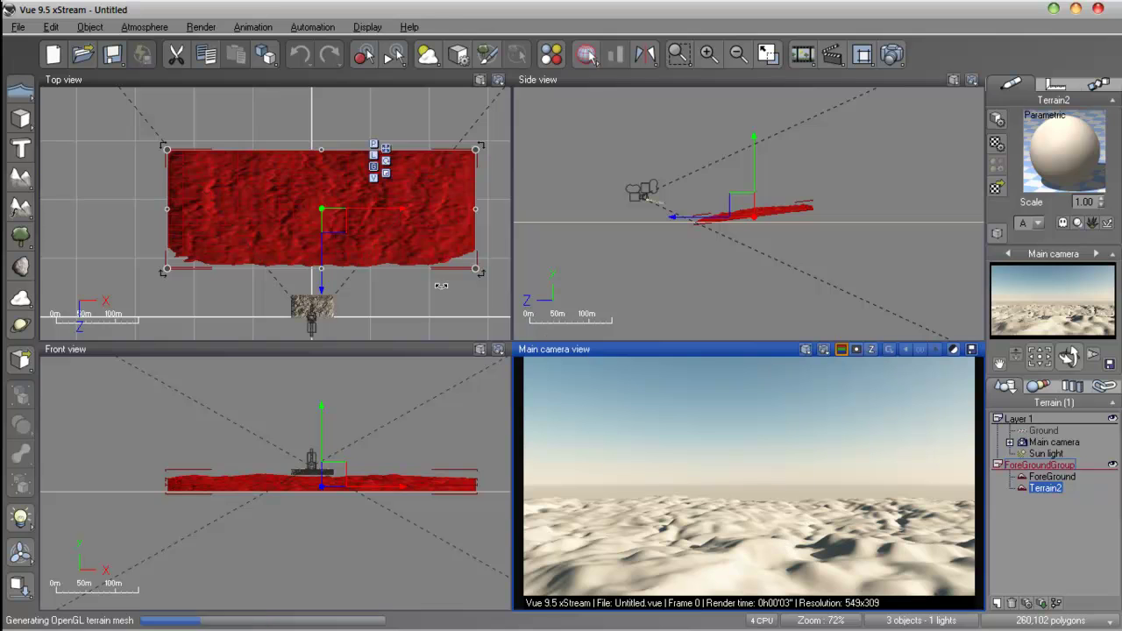
# Raise the second terrain's lower clipping altitude to 3.18 m so its low edges are cut away, and accept the change.
pyautogui.doubleClick(308, 177)
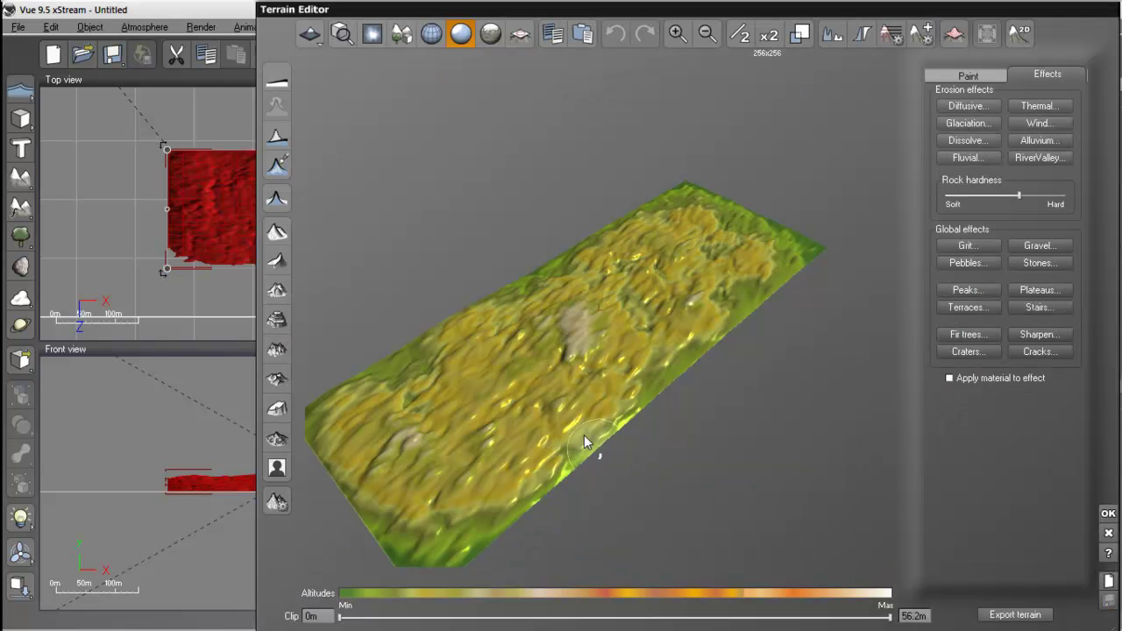
pyautogui.moveTo(342, 618)
pyautogui.mouseDown()
pyautogui.moveTo(386, 617)
pyautogui.moveTo(370, 619)
pyautogui.mouseUp()
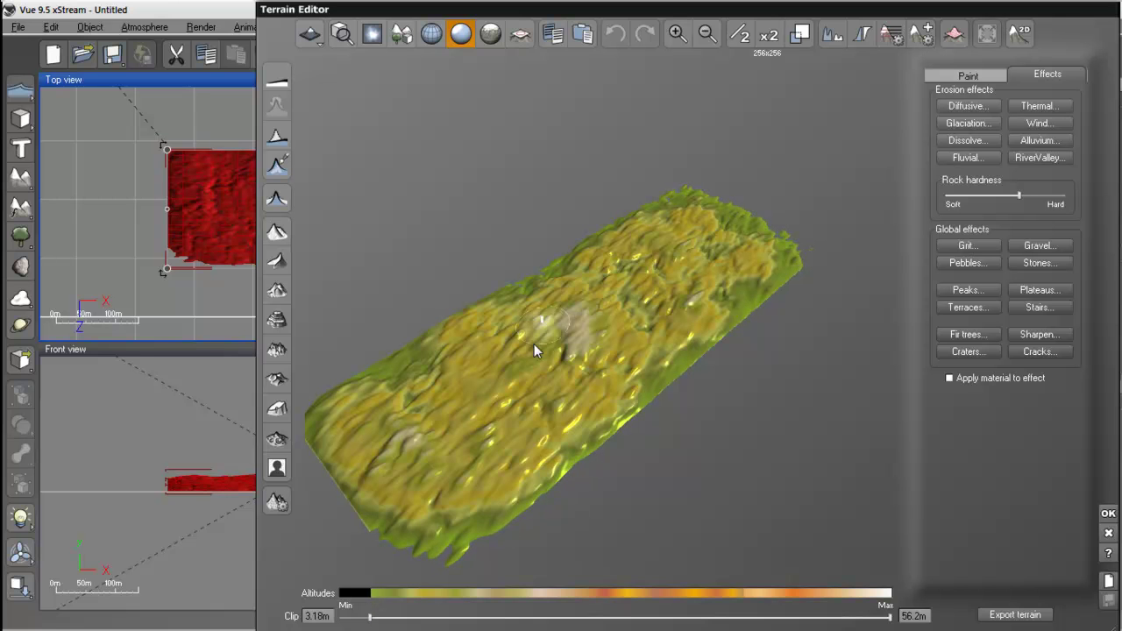
pyautogui.click(1108, 514)
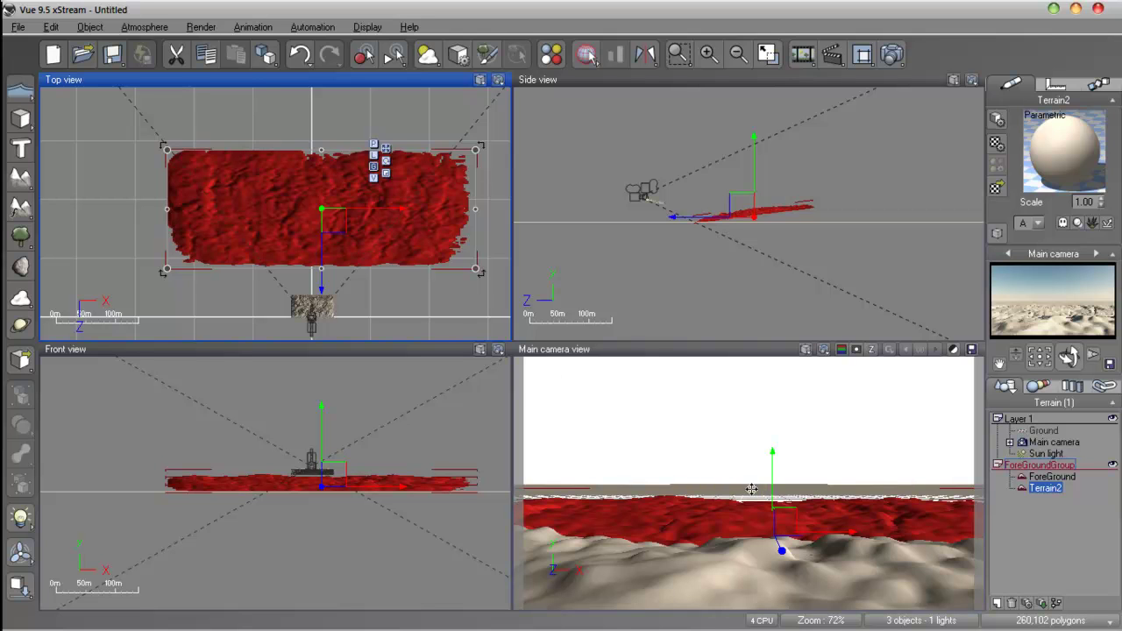
# Rename the second terrain as MidleGround and clear the selection.
pyautogui.click(1046, 489)
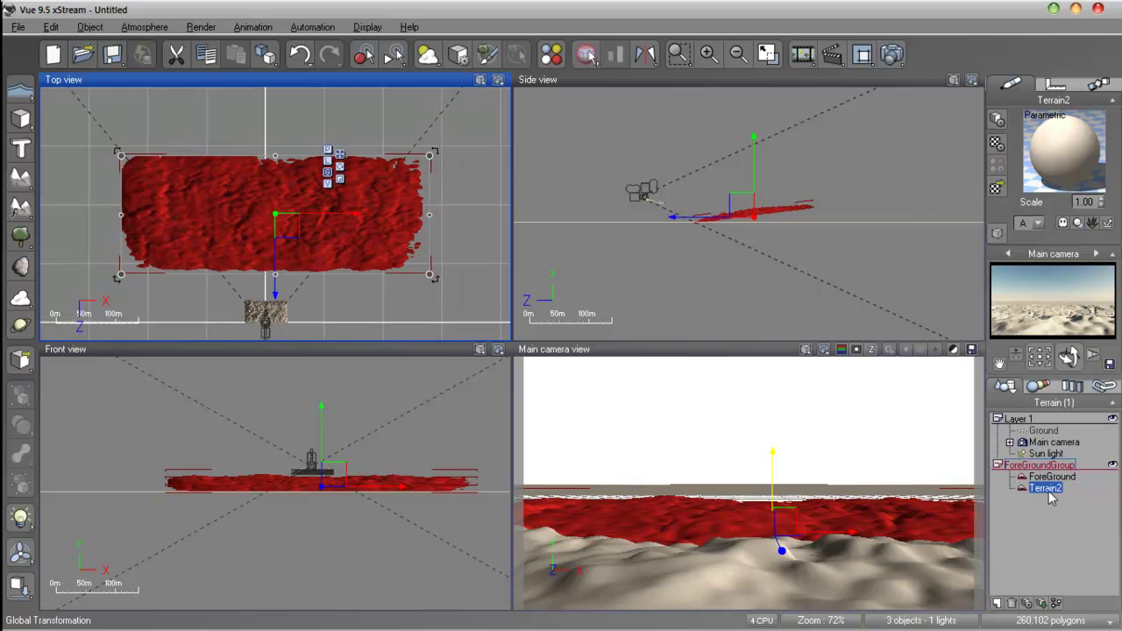
pyautogui.write('MiddleGr')
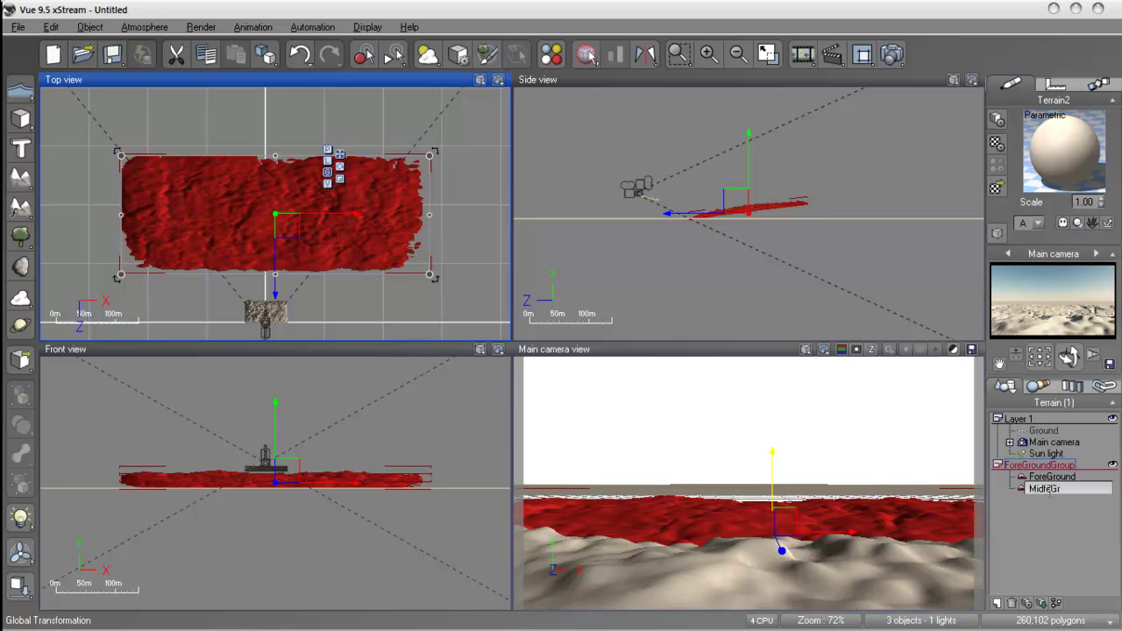
pyautogui.press('Return')
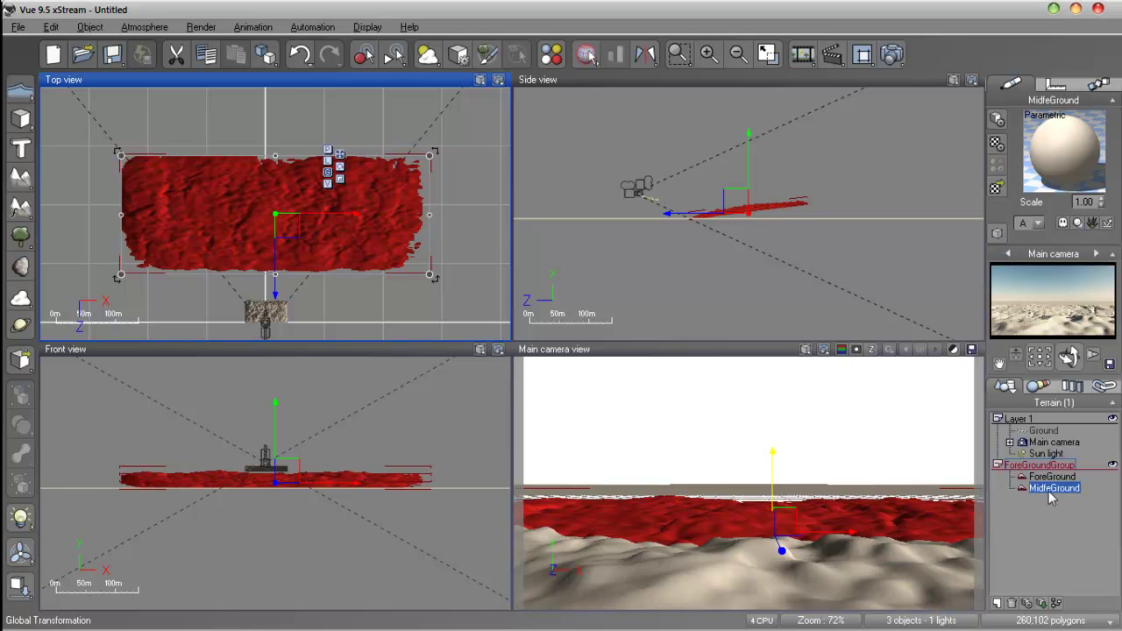
pyautogui.click(1051, 516)
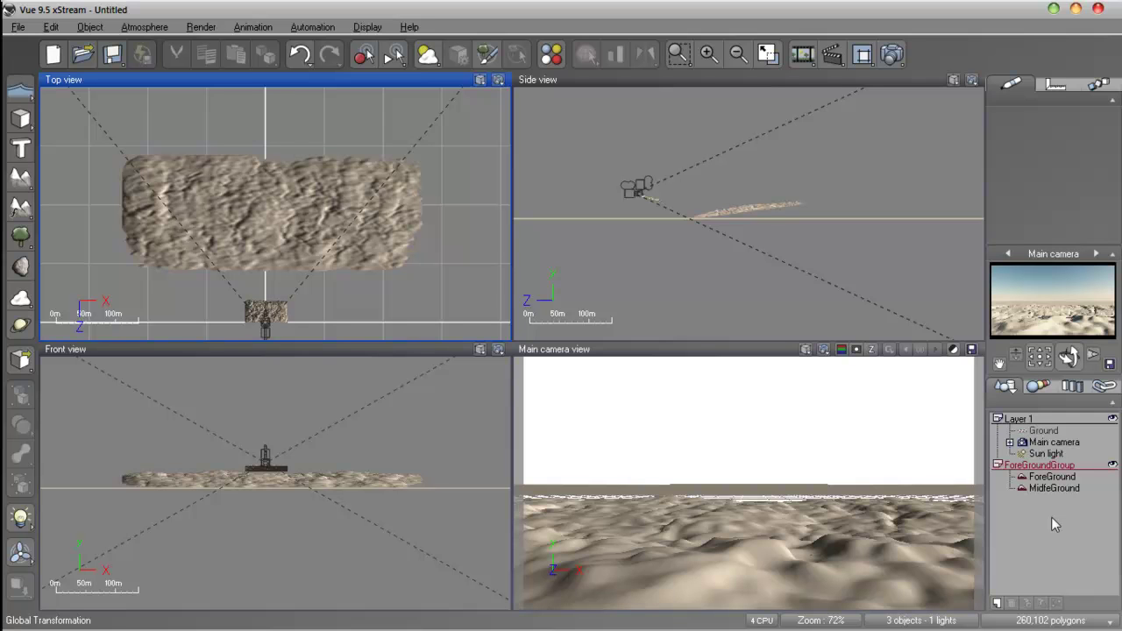
# Add a third standard terrain and move it far behind the middle-ground terrain.
pyautogui.scroll(-5, 330, 214)
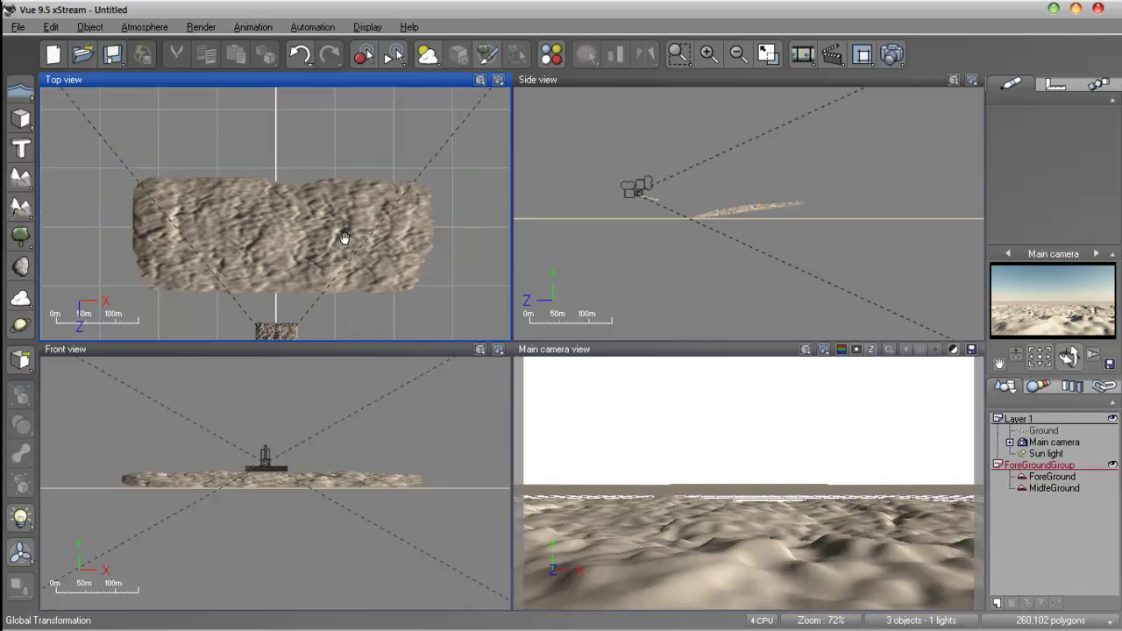
pyautogui.moveTo(349, 238); pyautogui.dragTo(344, 244, button='right')
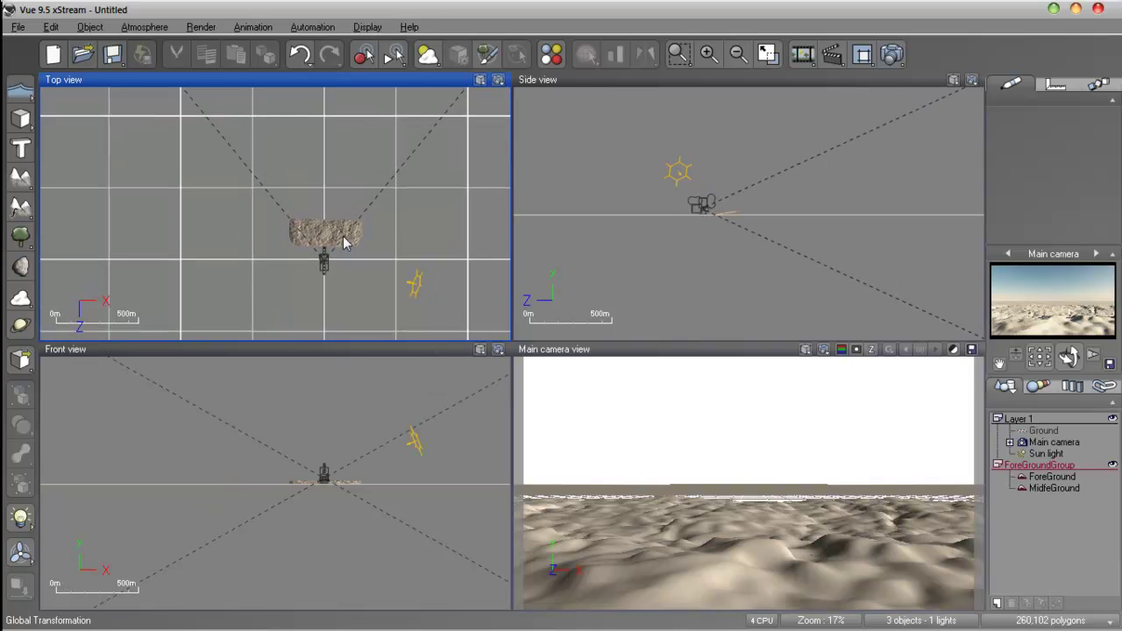
pyautogui.click(20, 176)
pyautogui.moveTo(297, 192); pyautogui.dragTo(397, 199)
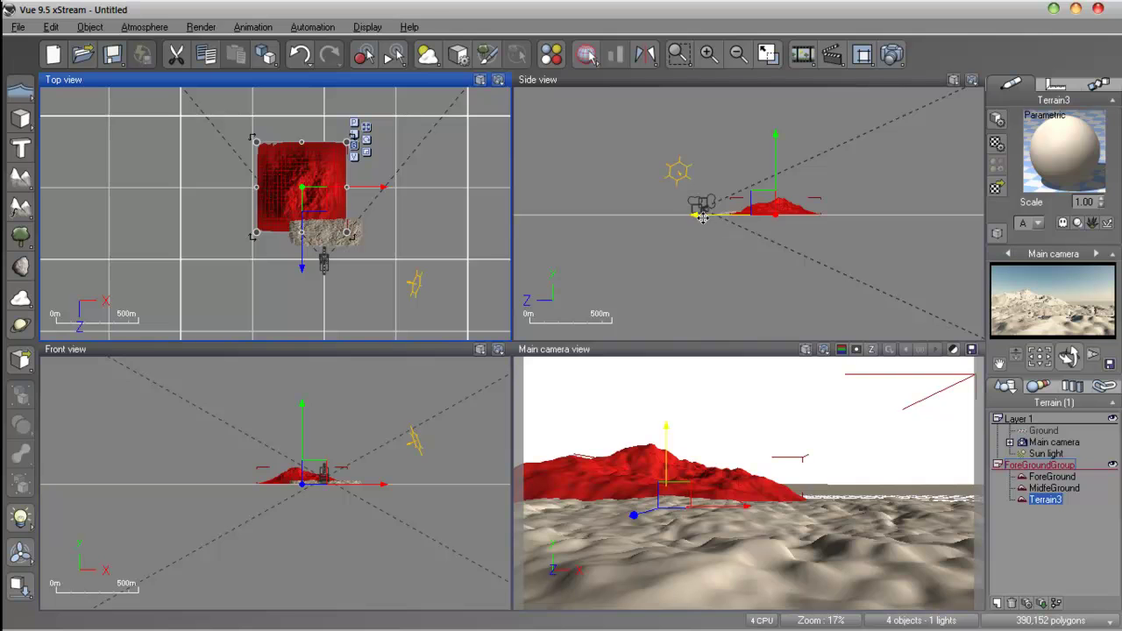
pyautogui.moveTo(704, 222); pyautogui.dragTo(801, 216)
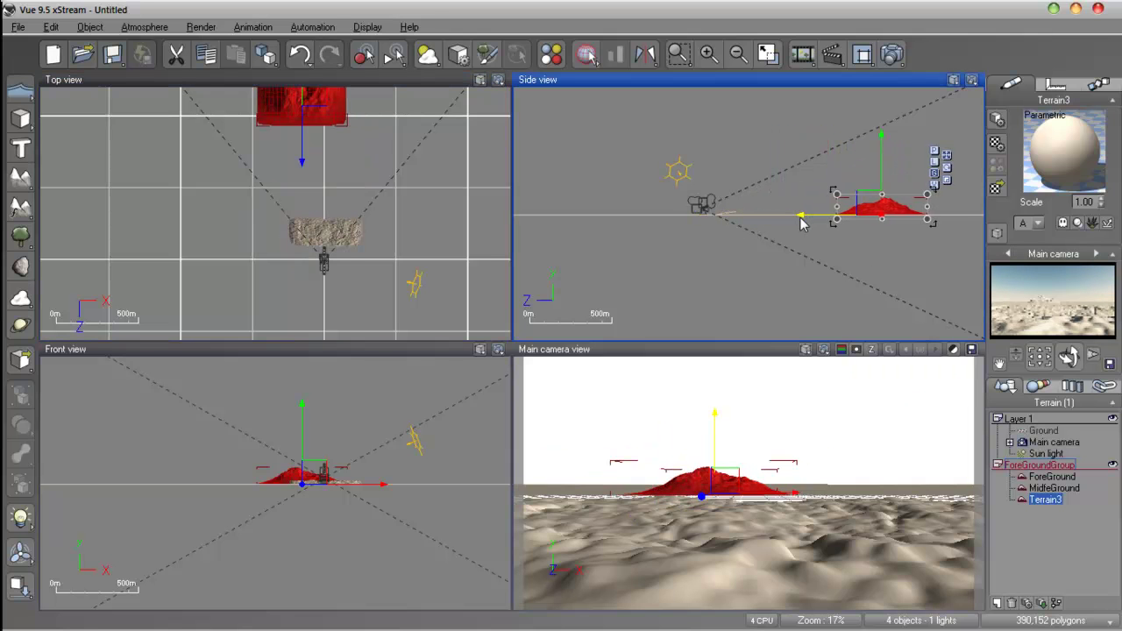
# Enlarge the third terrain, bring it closer to the middle ground, widen it toward positive X and extend its depth toward the camera.
pyautogui.click(429, 151)
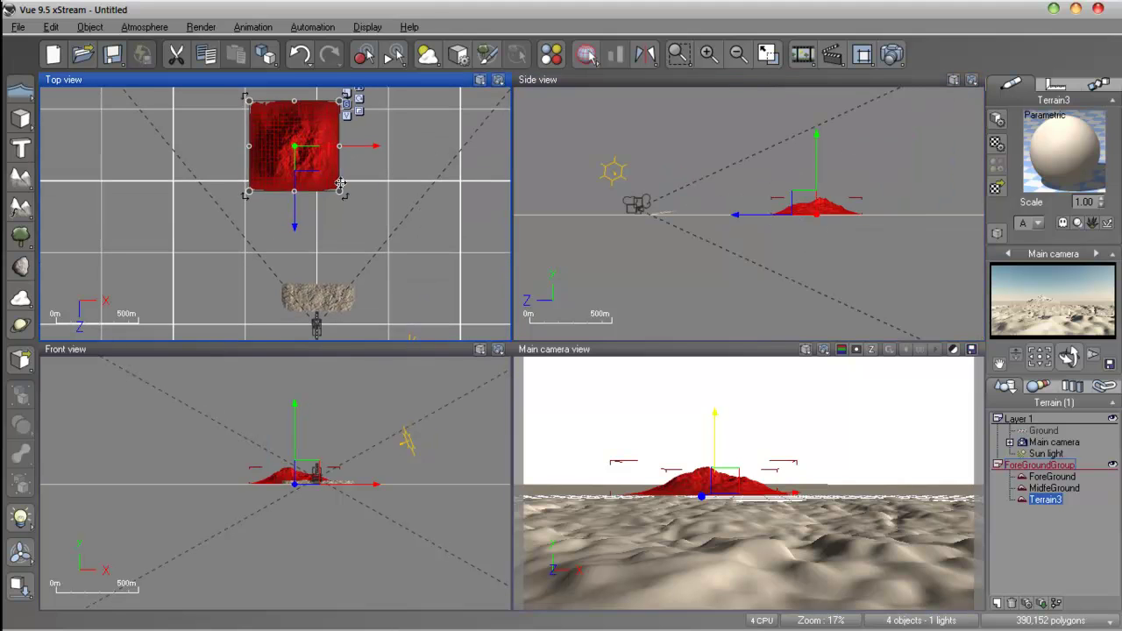
pyautogui.moveTo(405, 138); pyautogui.dragTo(442, 140)
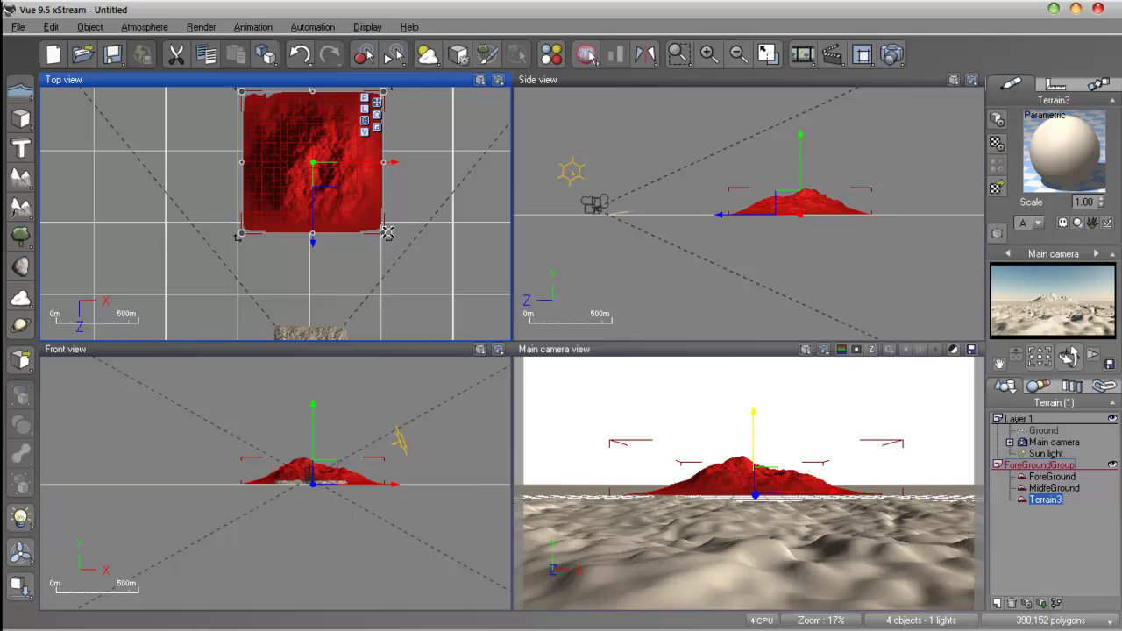
pyautogui.moveTo(387, 232); pyautogui.dragTo(403, 200, button='right')
pyautogui.moveTo(329, 204); pyautogui.dragTo(328, 260)
pyautogui.moveTo(400, 182); pyautogui.dragTo(529, 185)
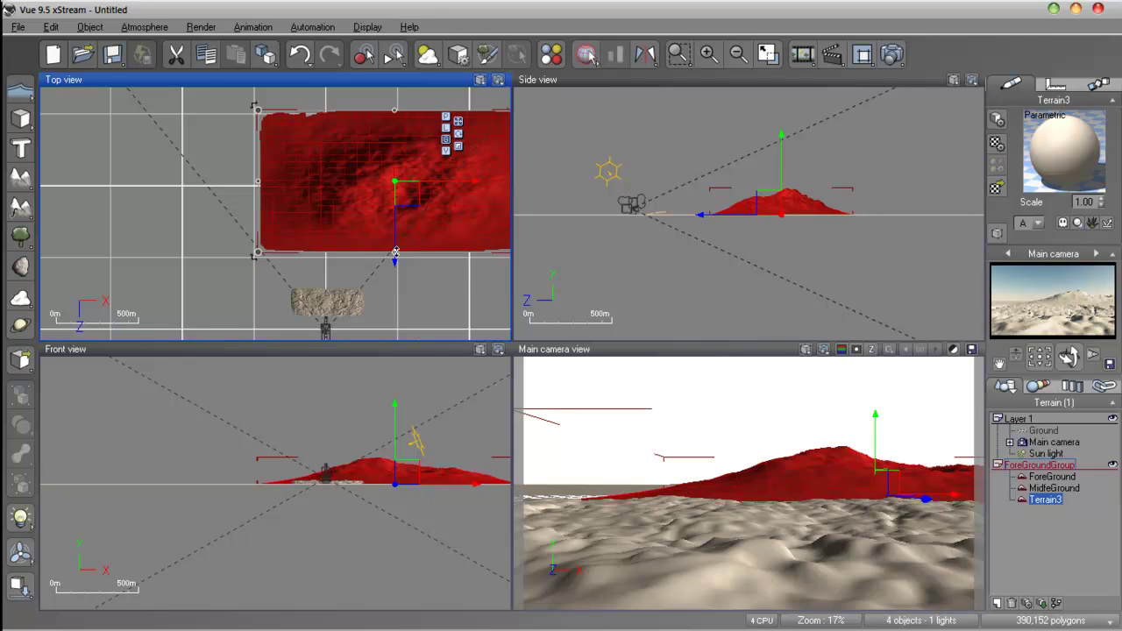
pyautogui.moveTo(396, 252); pyautogui.dragTo(394, 264)
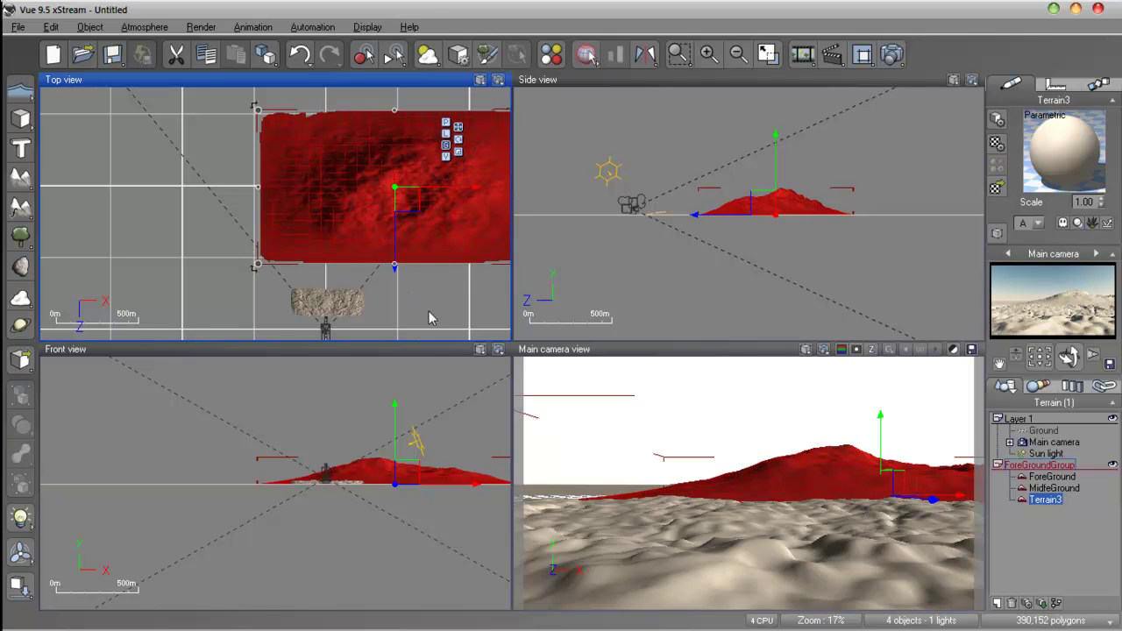
# Duplicate the third terrain and shift the copy along negative X so both overlap as a continuous mountain range.
pyautogui.hotkey('ctrl', 'd')
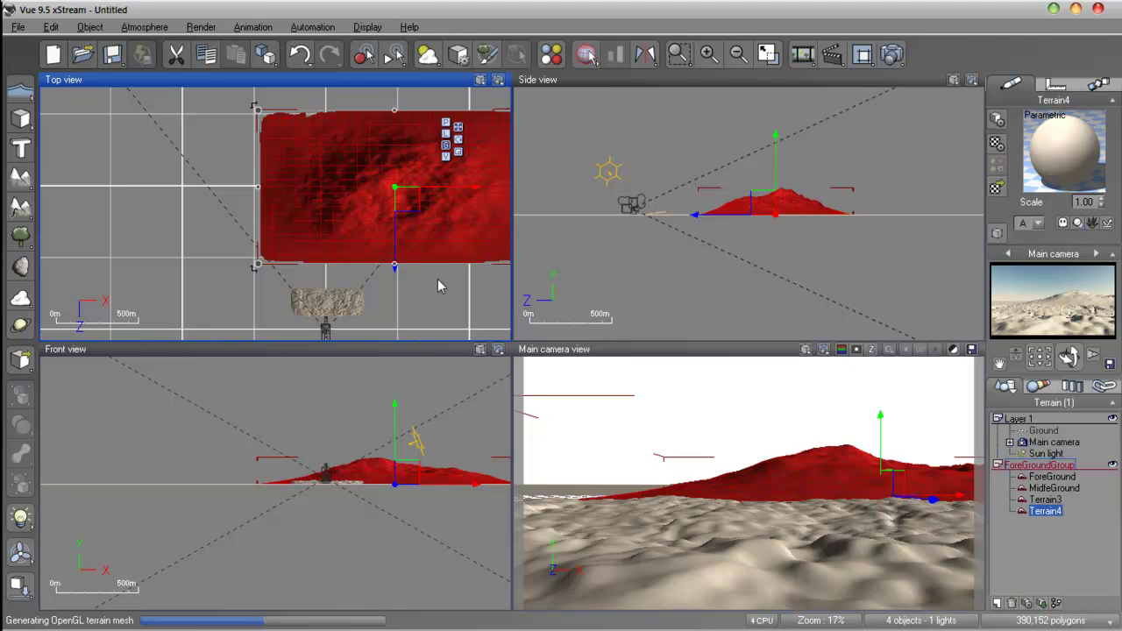
pyautogui.moveTo(433, 188); pyautogui.dragTo(293, 243)
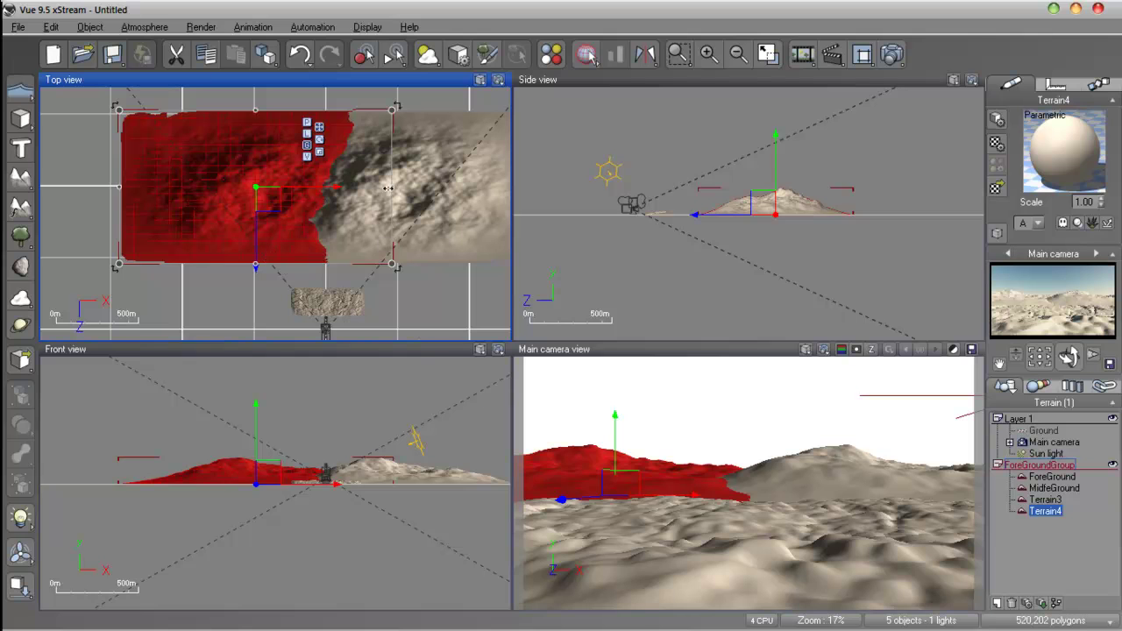
# Shrink the duplicated mountain terrain Terrain4 in width and depth and move it farther back from the camera.
pyautogui.moveTo(388, 185); pyautogui.dragTo(321, 185)
pyautogui.moveTo(325, 265); pyautogui.dragTo(285, 227)
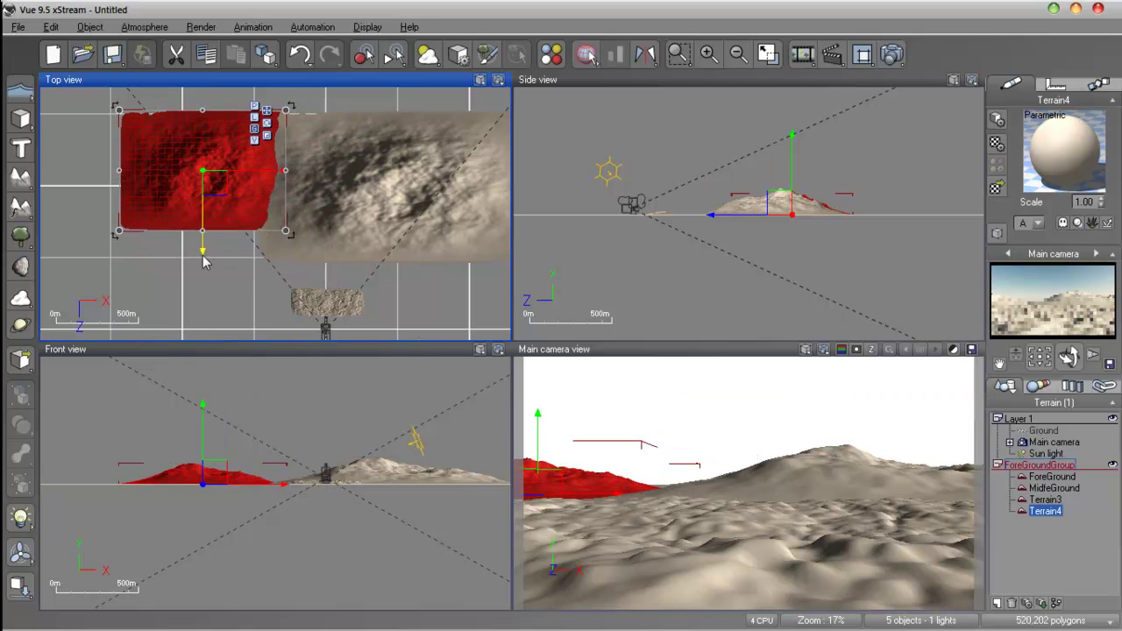
pyautogui.moveTo(200, 252); pyautogui.dragTo(205, 213)
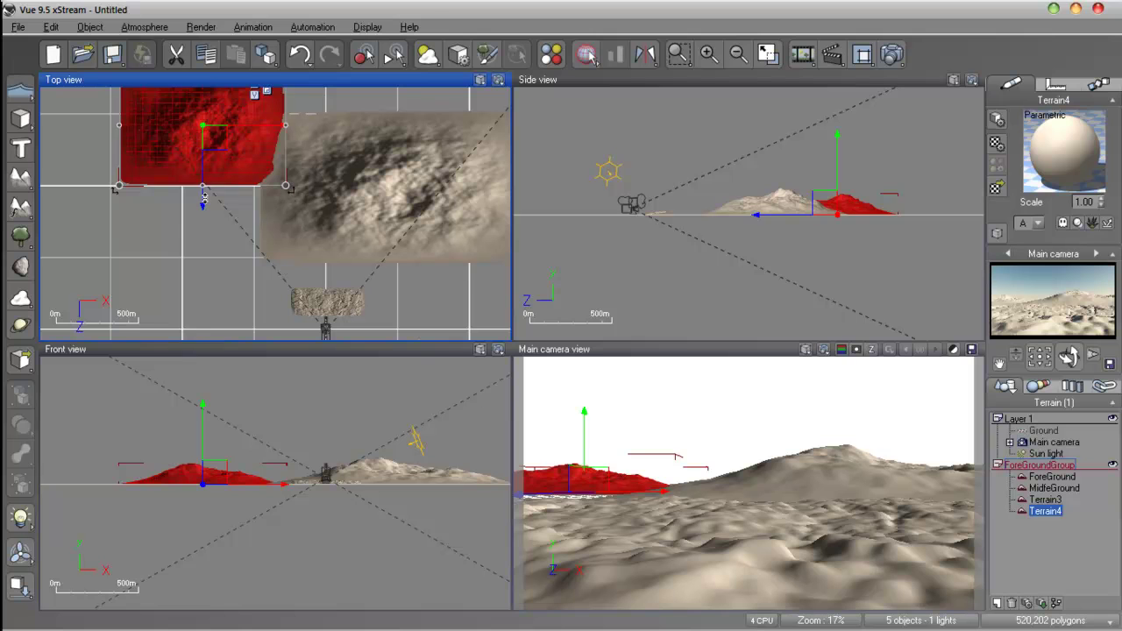
pyautogui.moveTo(204, 195); pyautogui.dragTo(207, 212)
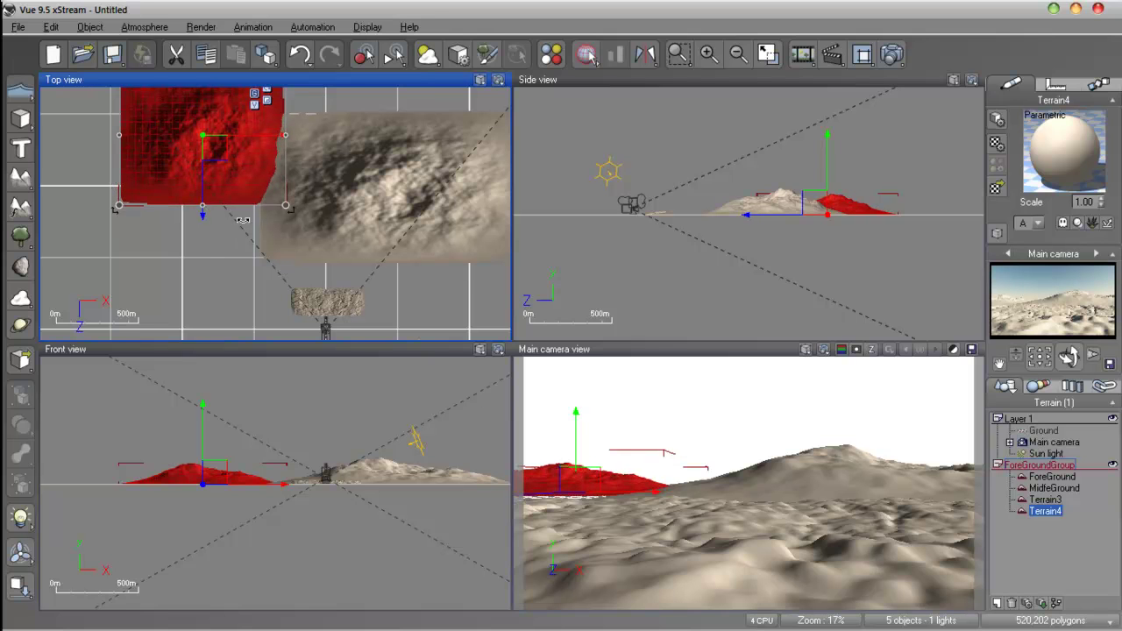
pyautogui.moveTo(286, 205); pyautogui.dragTo(271, 193)
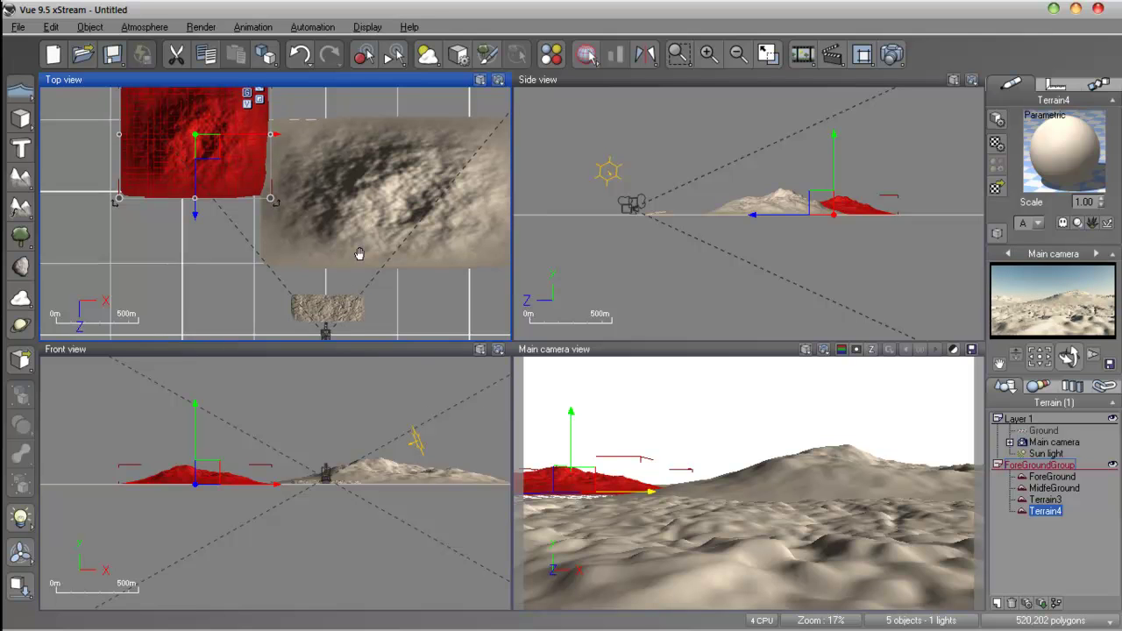
# Raise the height of Terrain4 to form a taller, steeper peak.
pyautogui.scroll(3, 363, 253)
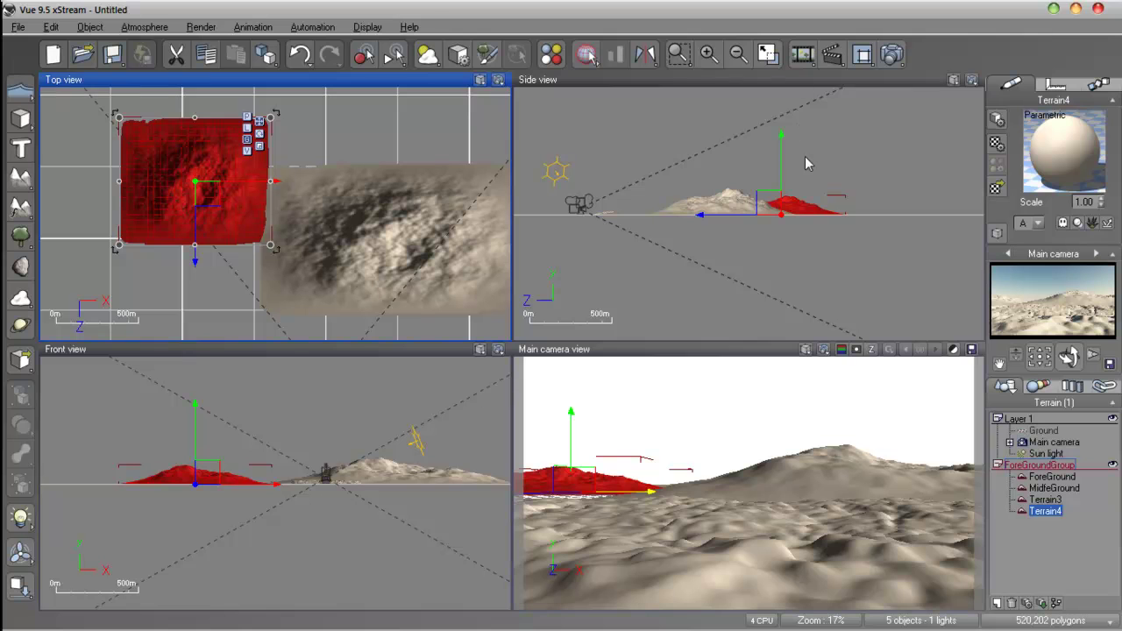
pyautogui.click(790, 200)
pyautogui.moveTo(783, 192); pyautogui.dragTo(788, 173)
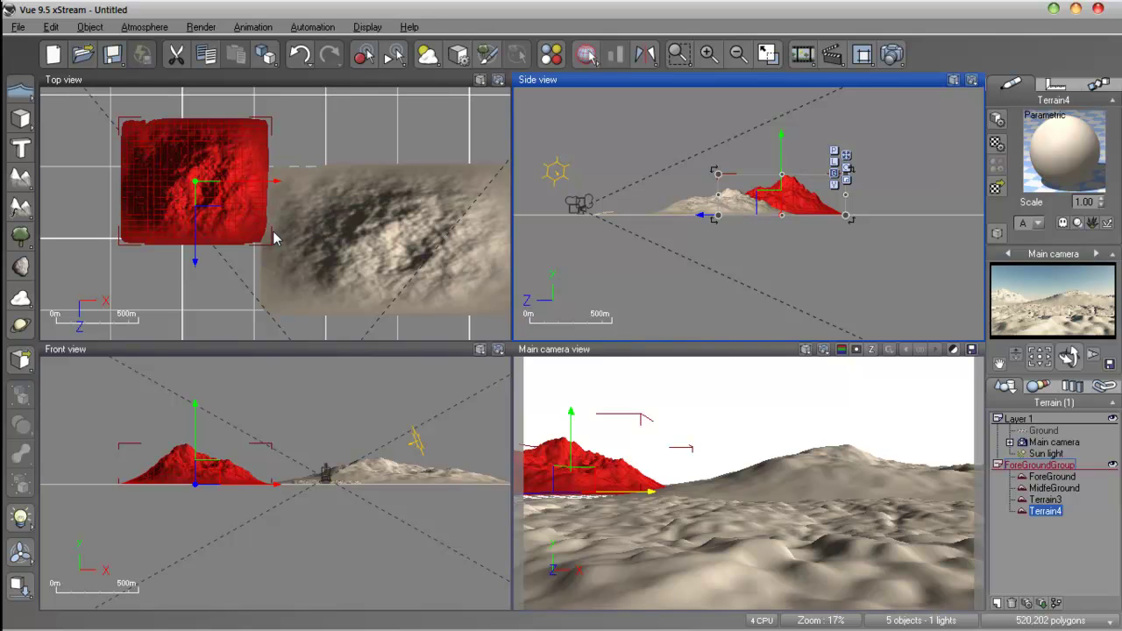
# Duplicate Terrain4, scale the copy down and place it in front, toward the camera and positive X.
pyautogui.hotkey('ctrl', 'd')
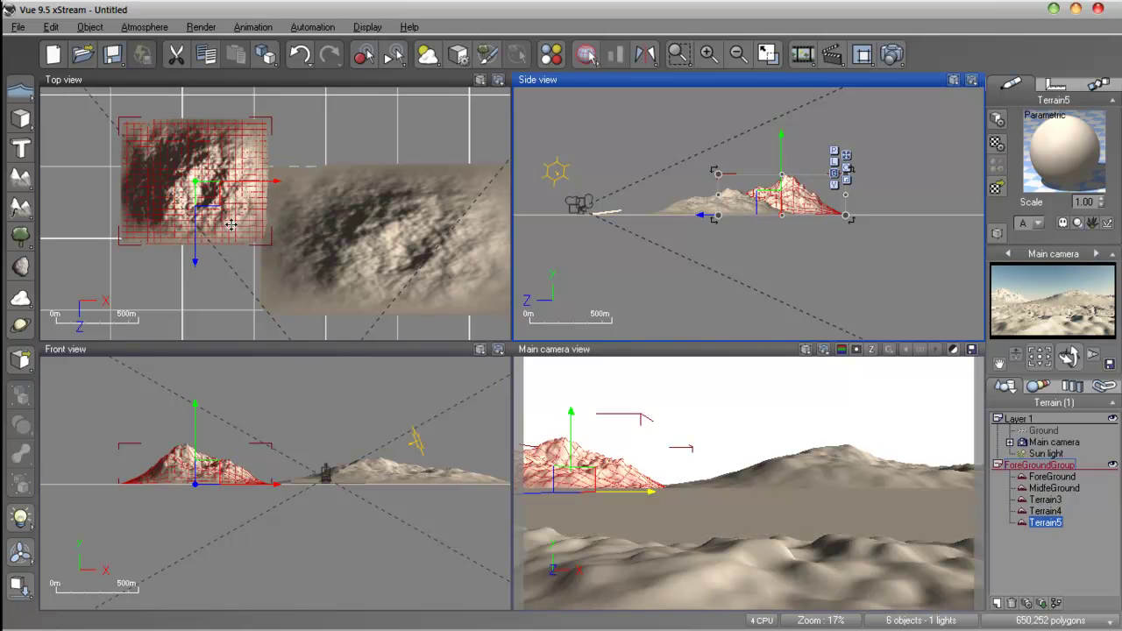
pyautogui.moveTo(194, 259); pyautogui.dragTo(202, 235)
pyautogui.moveTo(162, 276); pyautogui.dragTo(156, 322)
pyautogui.moveTo(254, 256); pyautogui.dragTo(332, 256)
pyautogui.moveTo(233, 326); pyautogui.dragTo(235, 330)
pyautogui.moveTo(283, 264); pyautogui.dragTo(303, 272)
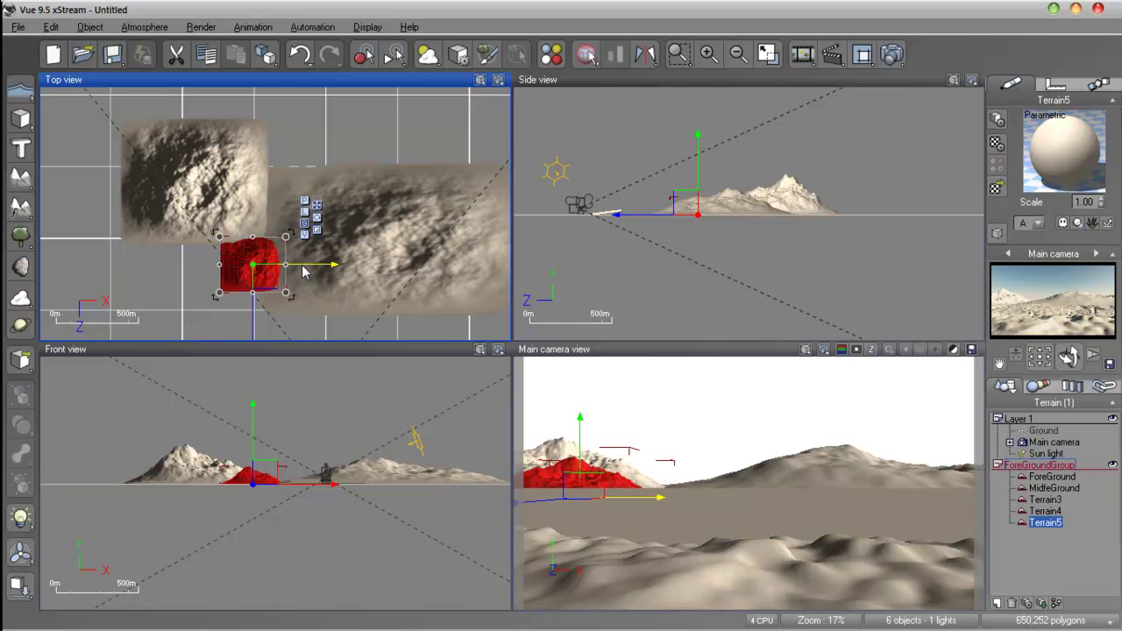
# Sink the small terrain copy partly into the ground and widen it toward negative X.
pyautogui.click(736, 129)
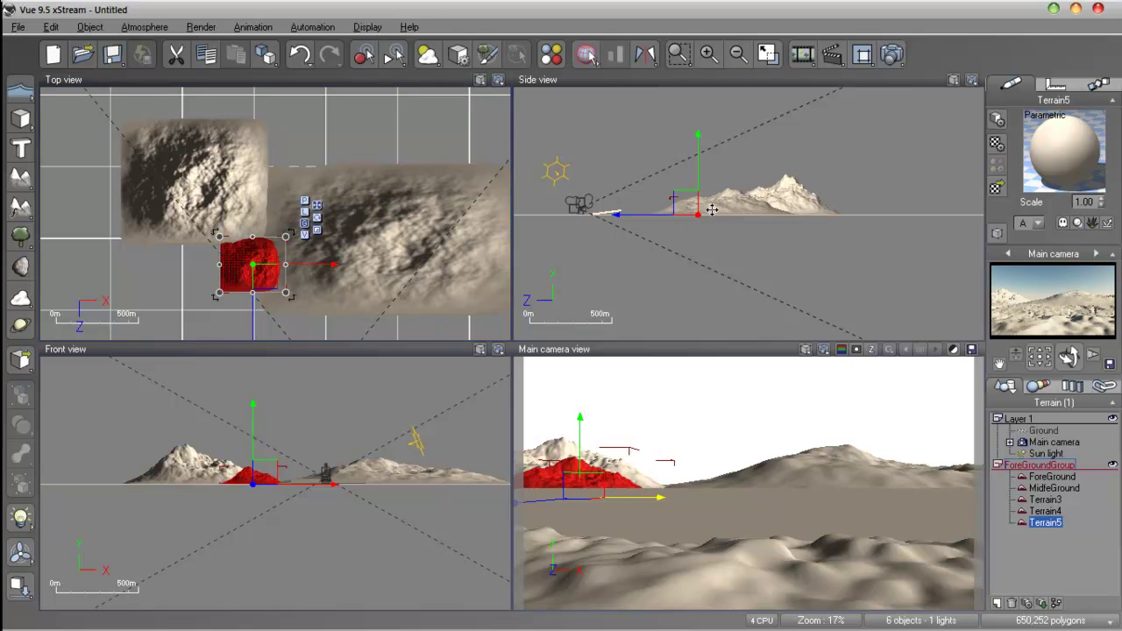
pyautogui.moveTo(697, 203); pyautogui.dragTo(537, 311)
pyautogui.click(233, 285)
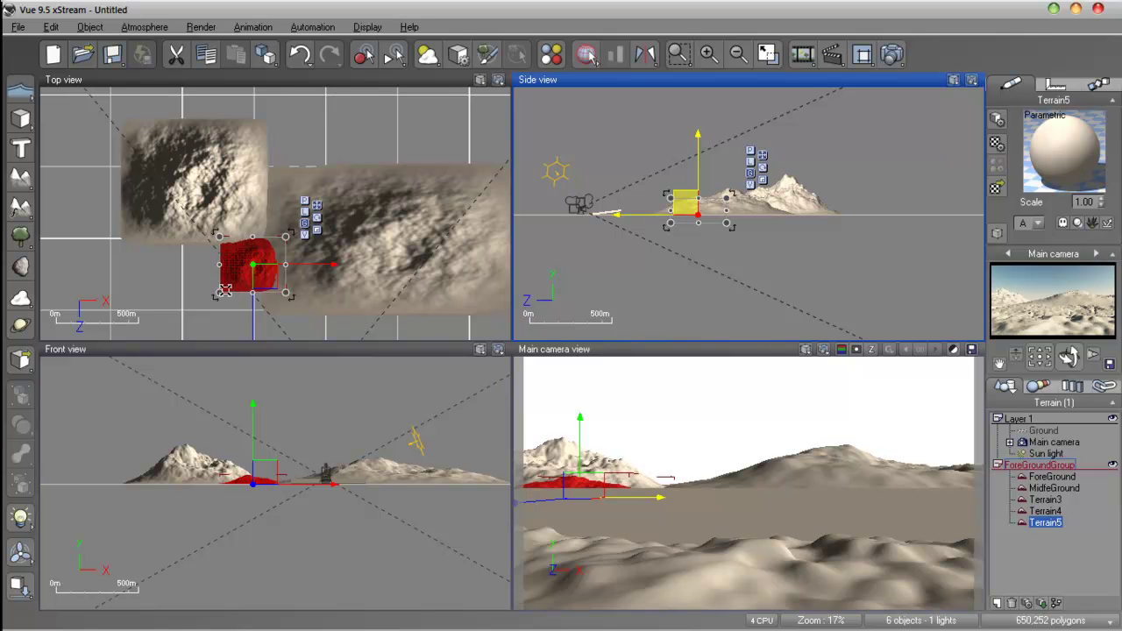
pyautogui.moveTo(221, 267); pyautogui.dragTo(170, 270)
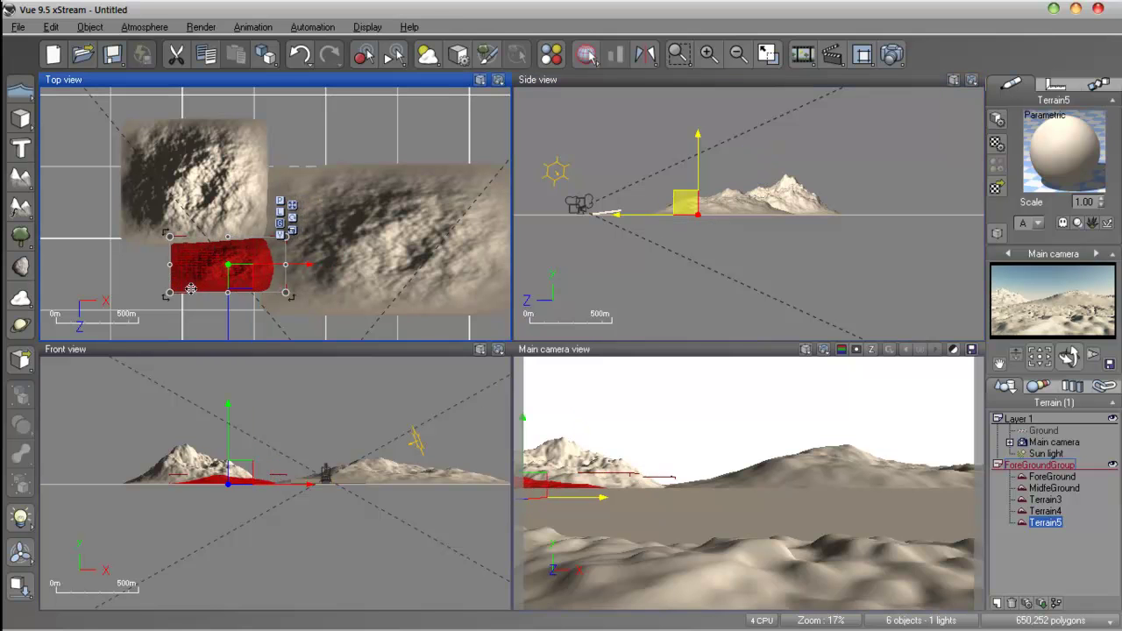
# Shift the small terrain toward the camera and positive X, and extend its depth in both Z directions.
pyautogui.moveTo(234, 306); pyautogui.dragTo(234, 333)
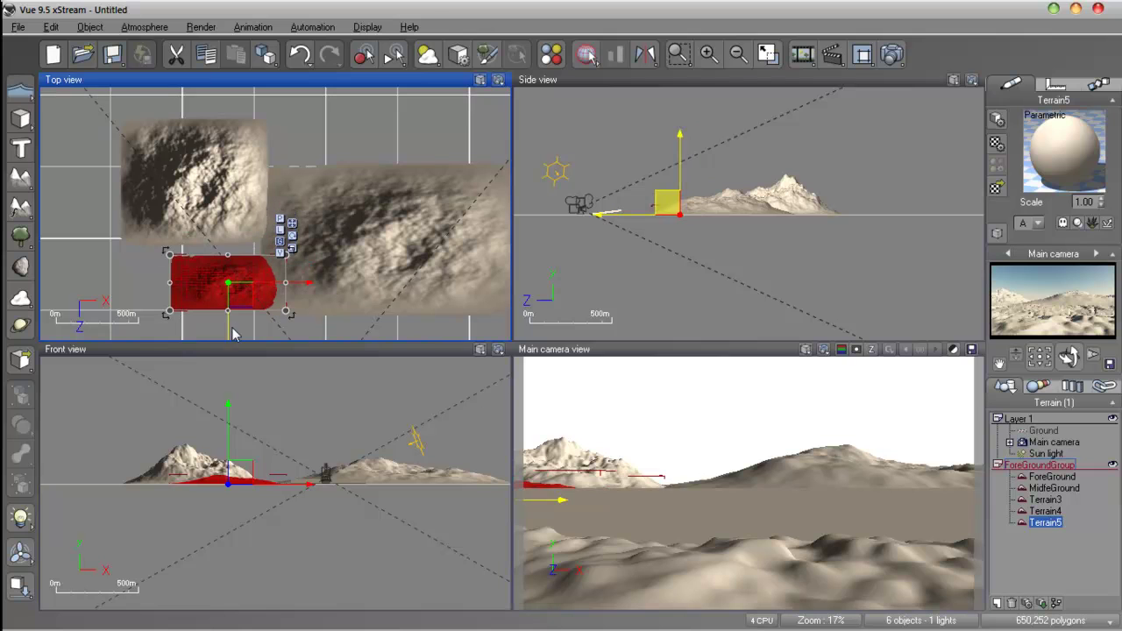
pyautogui.moveTo(289, 294); pyautogui.dragTo(307, 312)
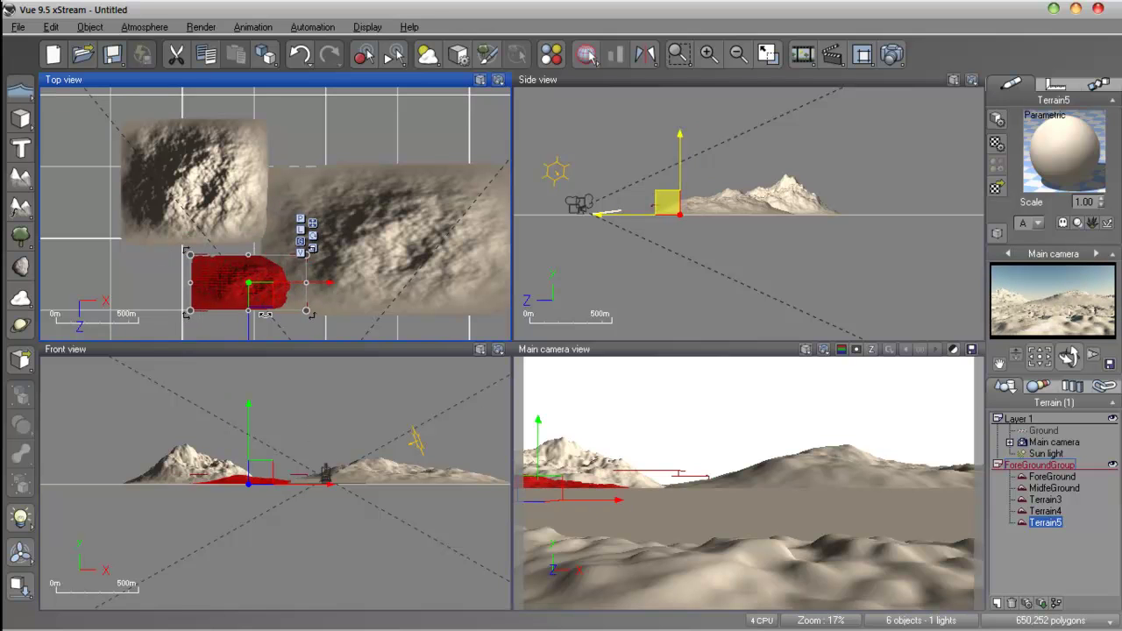
pyautogui.moveTo(249, 312); pyautogui.dragTo(249, 333)
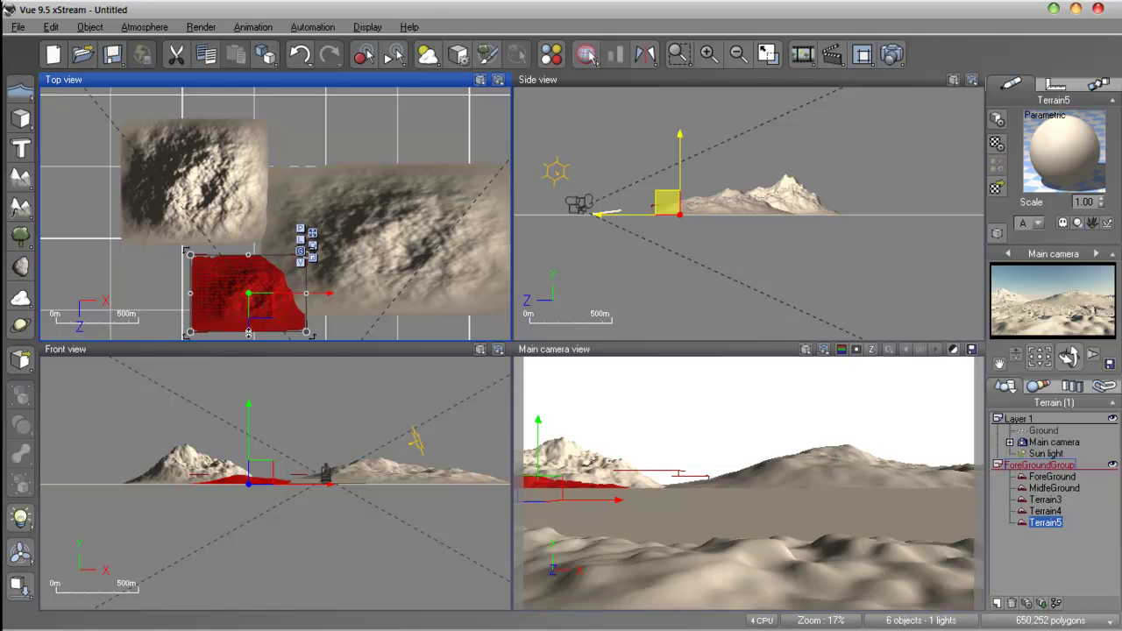
pyautogui.moveTo(249, 259); pyautogui.dragTo(249, 245)
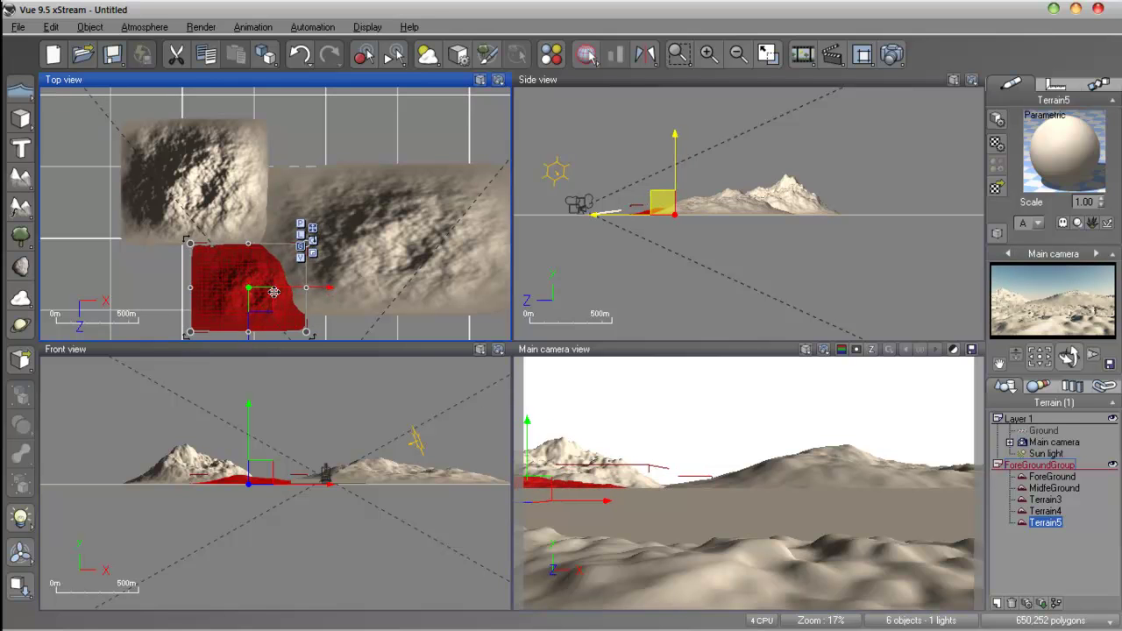
# Raise the small terrain slightly above the ground.
pyautogui.click(697, 85)
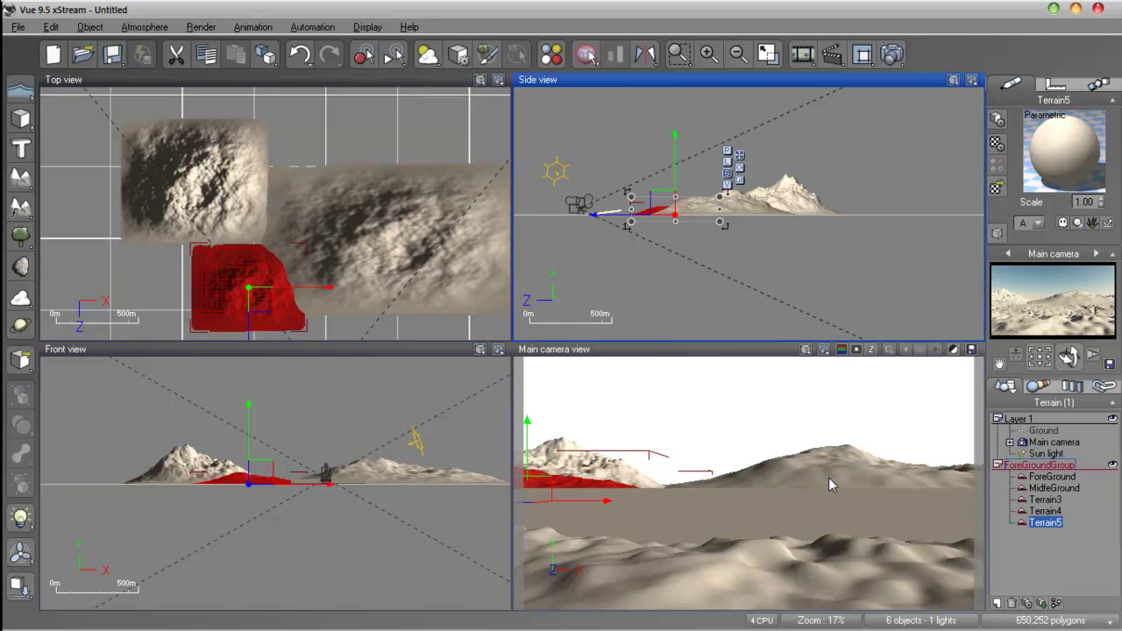
pyautogui.moveTo(452, 286); pyautogui.dragTo(387, 277, button='right')
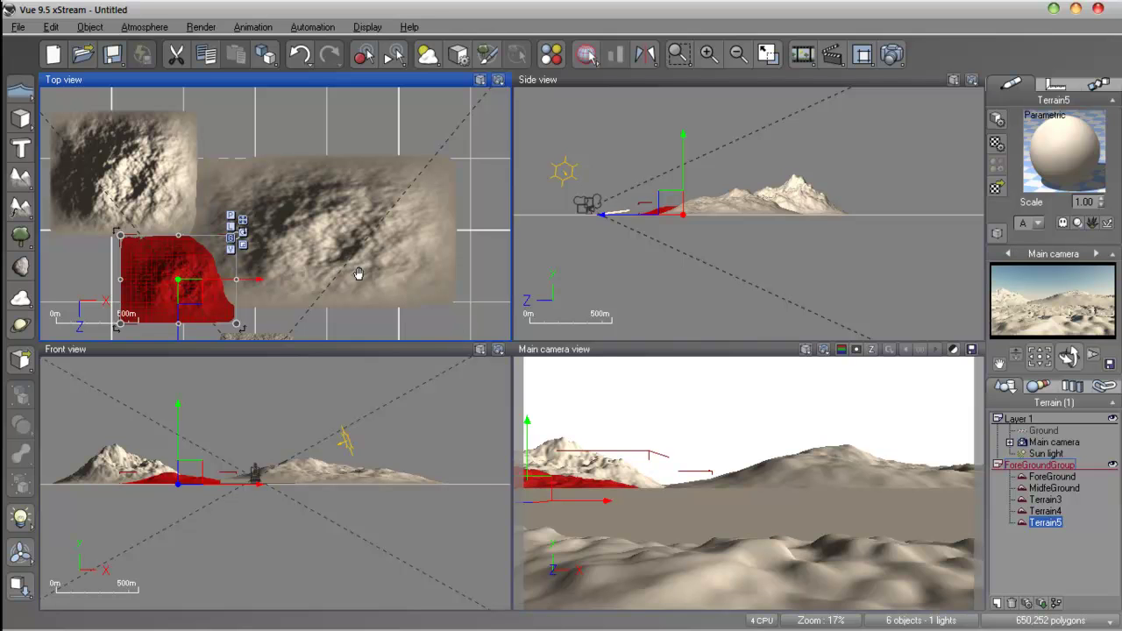
pyautogui.moveTo(347, 271); pyautogui.dragTo(385, 271, button='right')
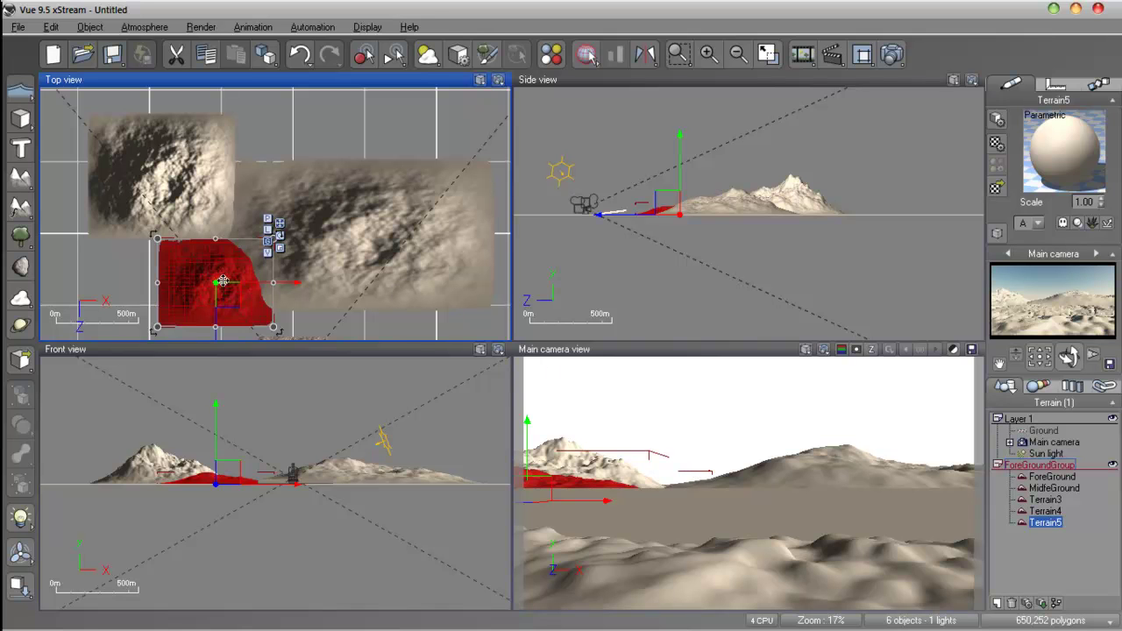
# Duplicate Terrain5, place the copy behind the range in the gap between the mountains, and increase its height.
pyautogui.hotkey('ctrl', 'd')
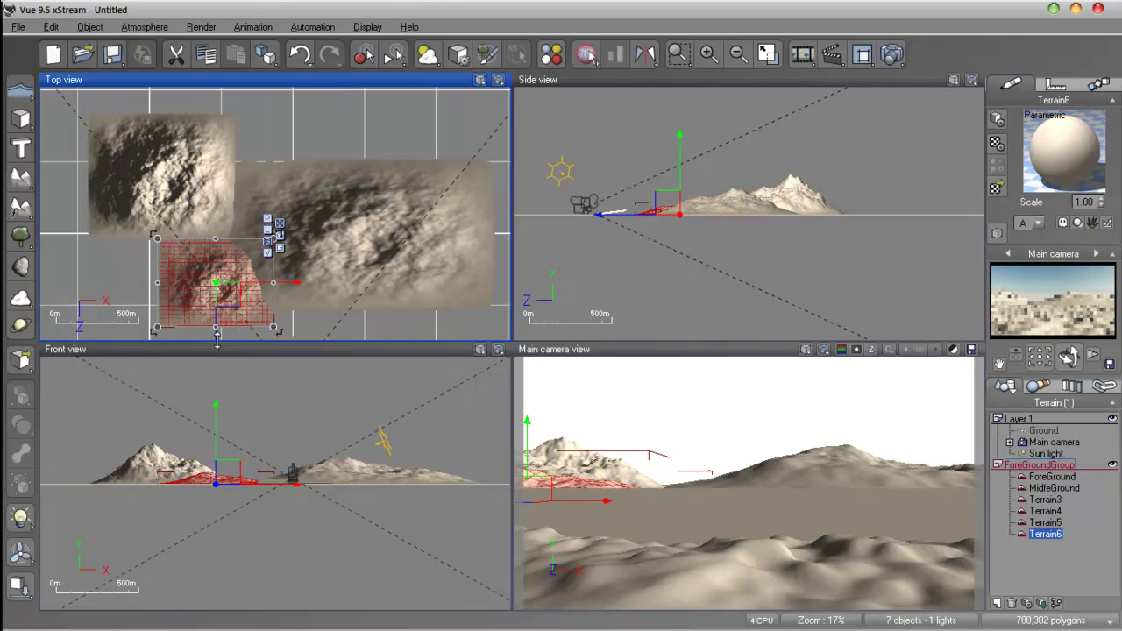
pyautogui.moveTo(215, 336); pyautogui.dragTo(215, 178)
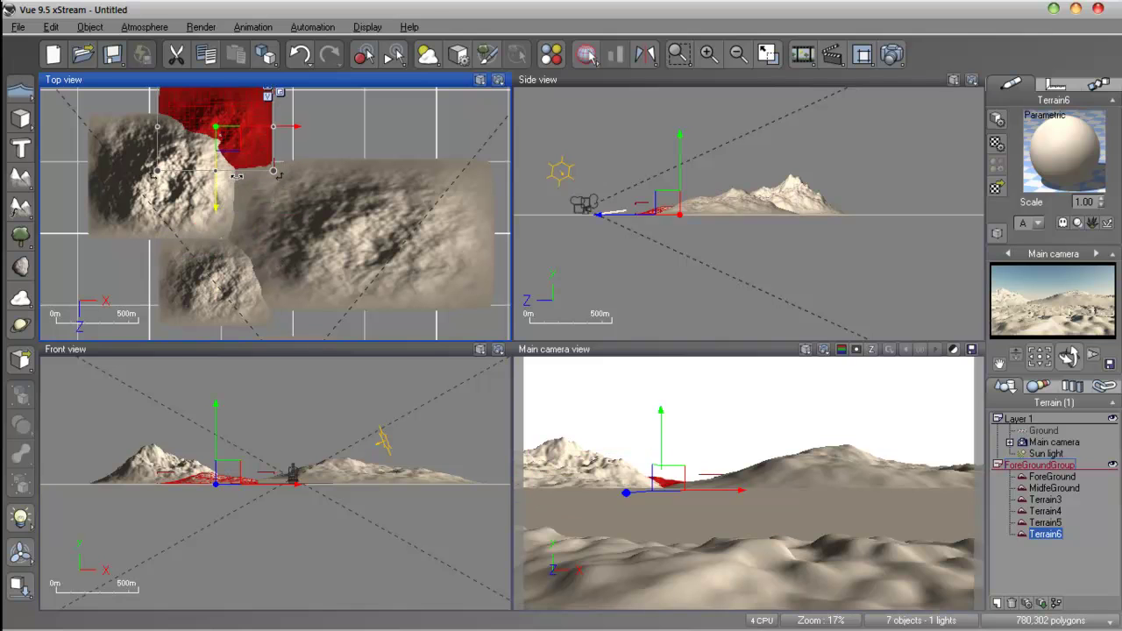
pyautogui.moveTo(297, 124); pyautogui.dragTo(317, 129)
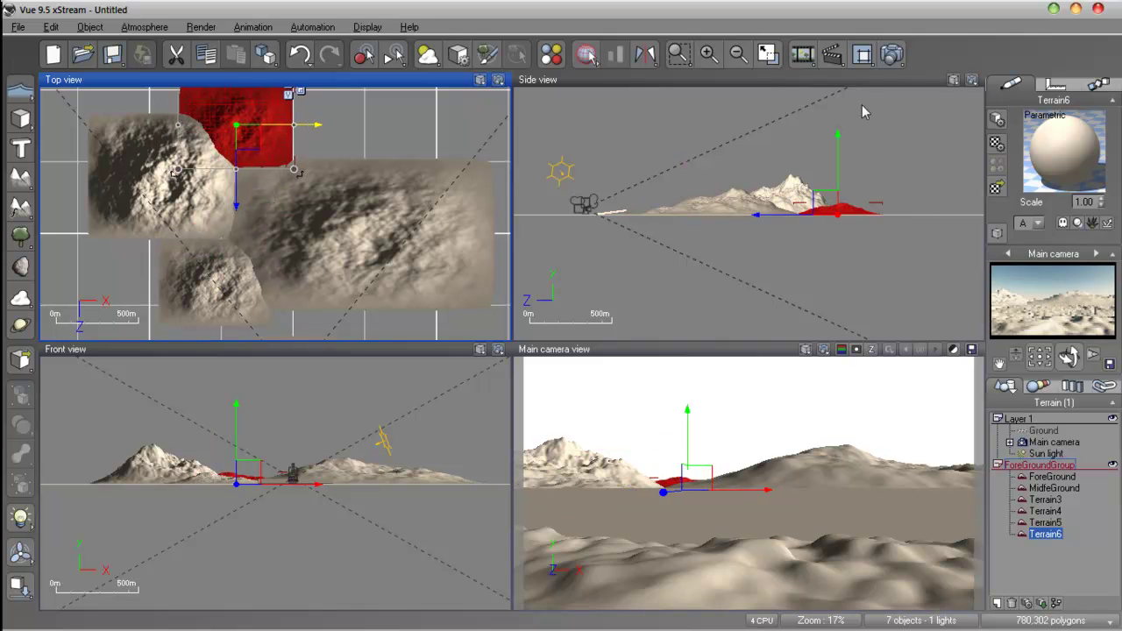
pyautogui.click(844, 195)
pyautogui.moveTo(840, 195); pyautogui.dragTo(853, 146)
# Try extending the depth of Terrain6 in both Z directions, and undo the depth changes.
pyautogui.moveTo(881, 191); pyautogui.dragTo(948, 191)
pyautogui.moveTo(796, 191); pyautogui.dragTo(760, 193)
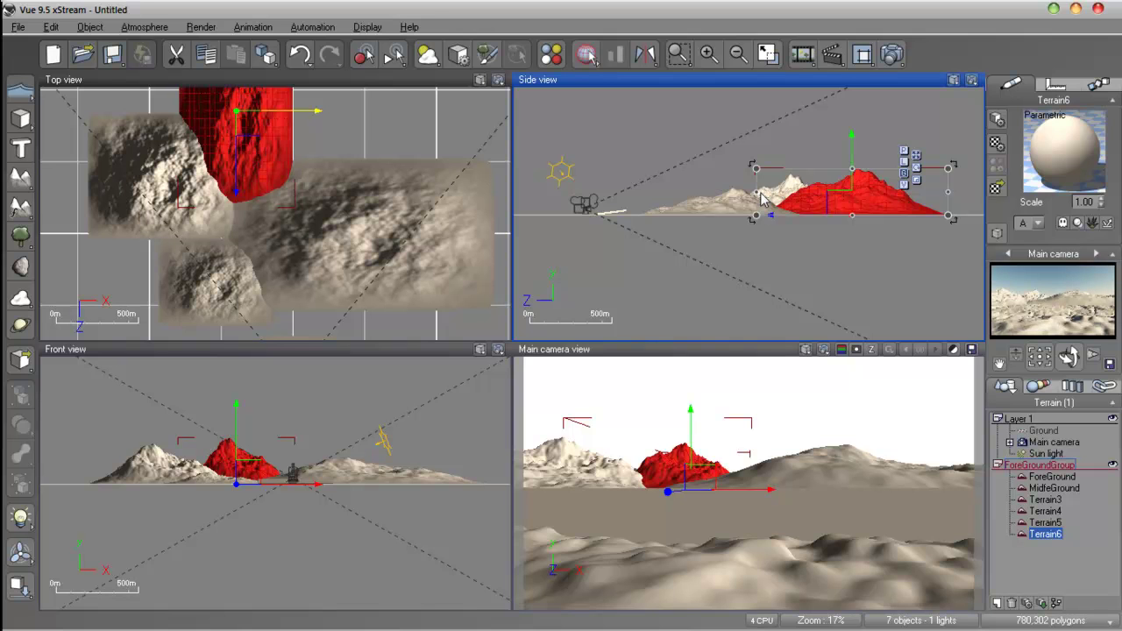
pyautogui.moveTo(760, 194); pyautogui.dragTo(794, 192)
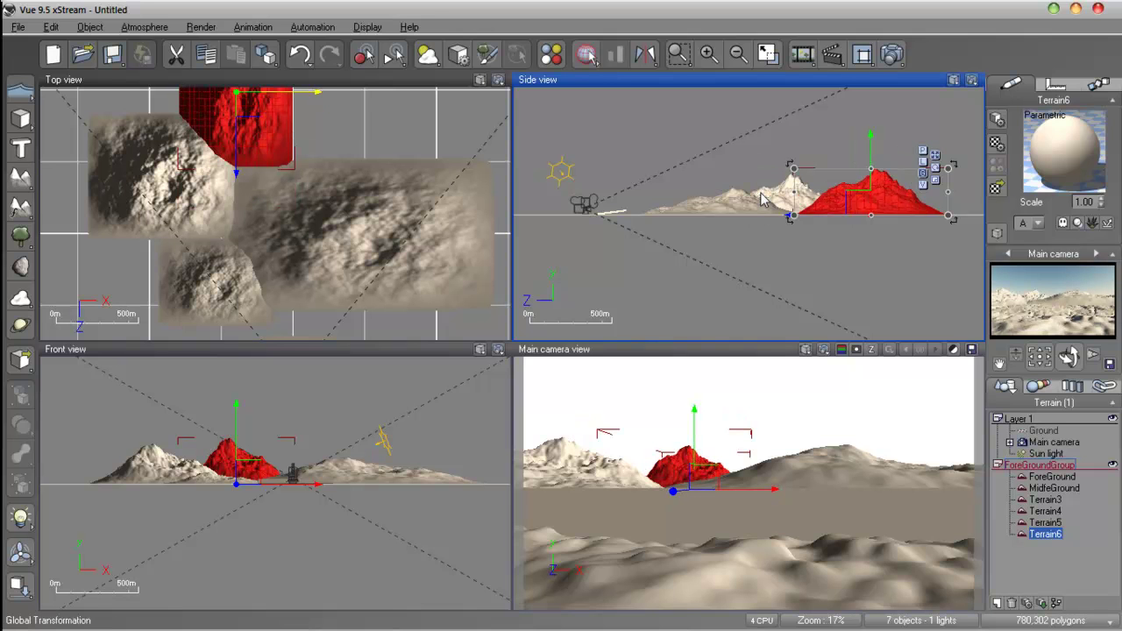
pyautogui.hotkey('ctrl', 'z')
# Widen Terrain6 along X in both the positive and negative directions.
pyautogui.moveTo(351, 129); pyautogui.dragTo(371, 192, button='right')
pyautogui.moveTo(312, 189); pyautogui.dragTo(384, 189)
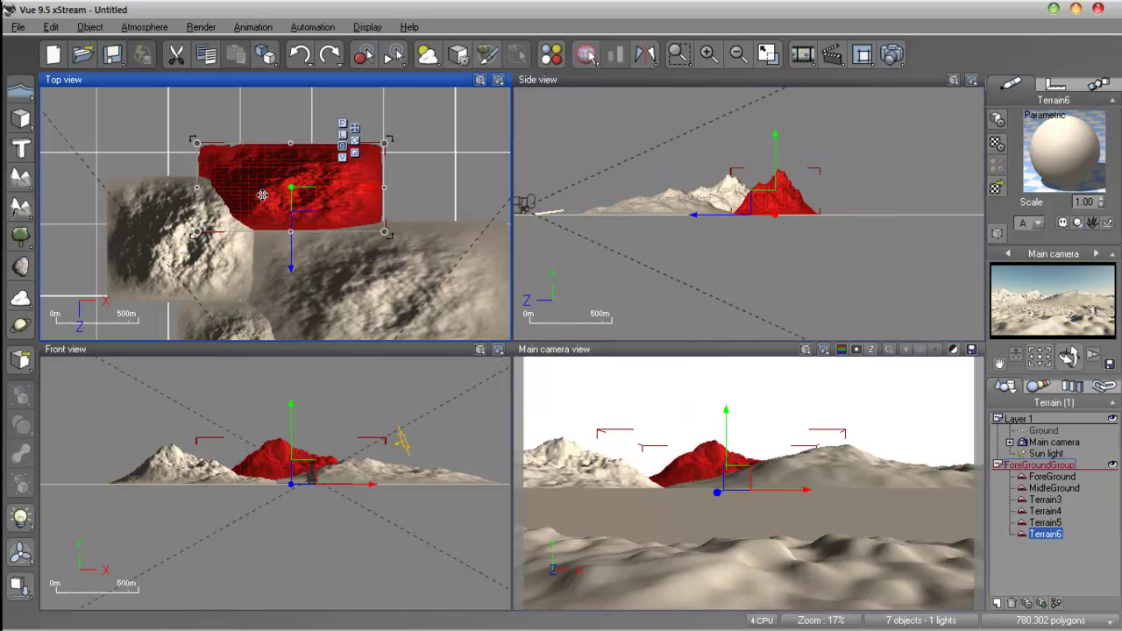
pyautogui.moveTo(198, 188); pyautogui.dragTo(147, 187)
# Move Terrain6 far back behind the other mountains and slightly toward negative X.
pyautogui.moveTo(268, 274); pyautogui.dragTo(271, 211)
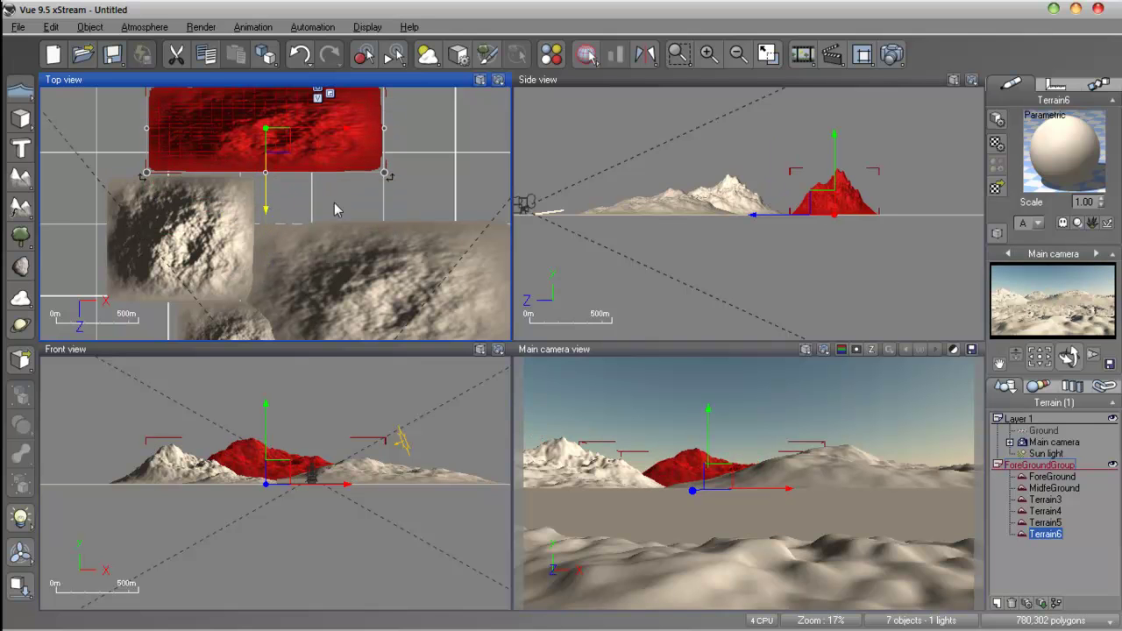
pyautogui.scroll(-5, 333, 206)
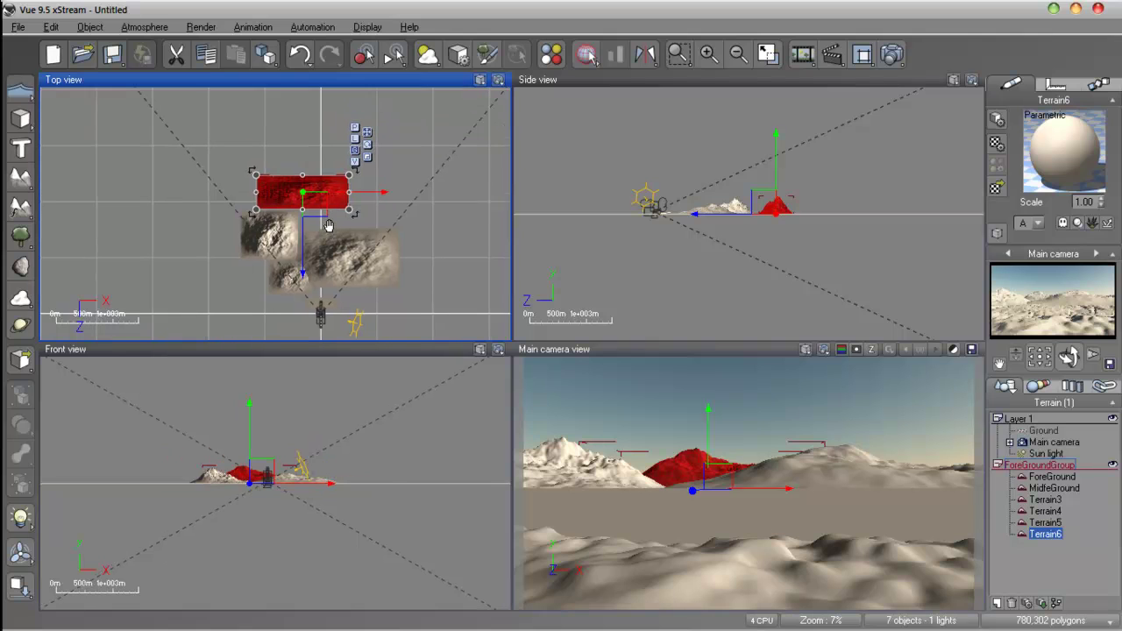
pyautogui.moveTo(301, 253); pyautogui.dragTo(307, 232)
pyautogui.moveTo(384, 174); pyautogui.dragTo(370, 173)
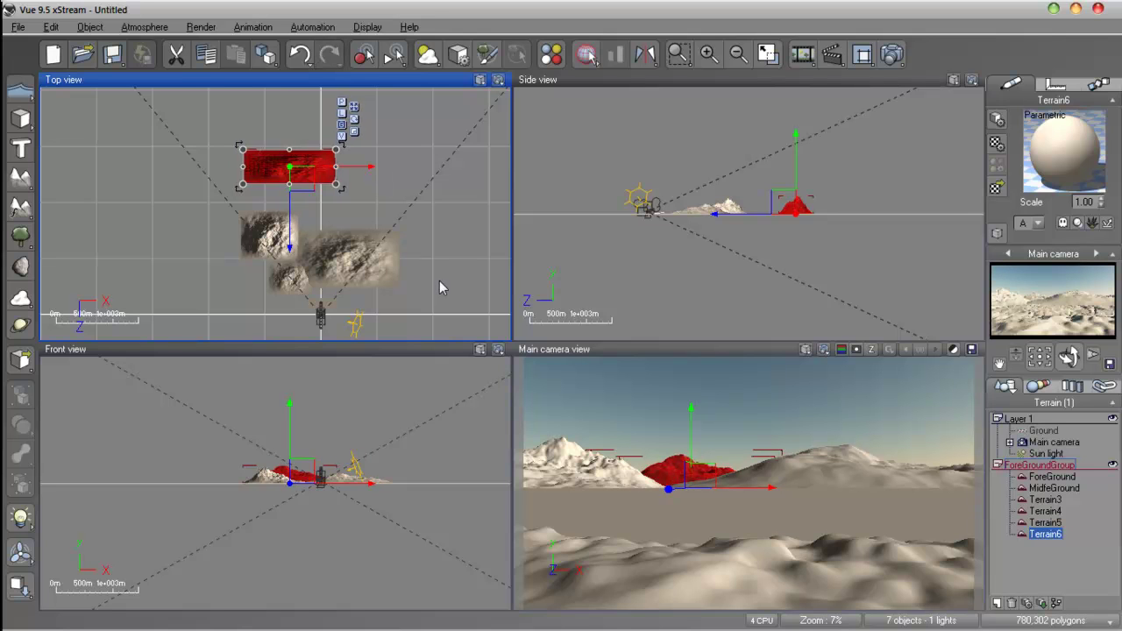
# Open Terrain6 in the Terrain Editor, try the Stones effect and undo it.
pyautogui.doubleClick(318, 173)
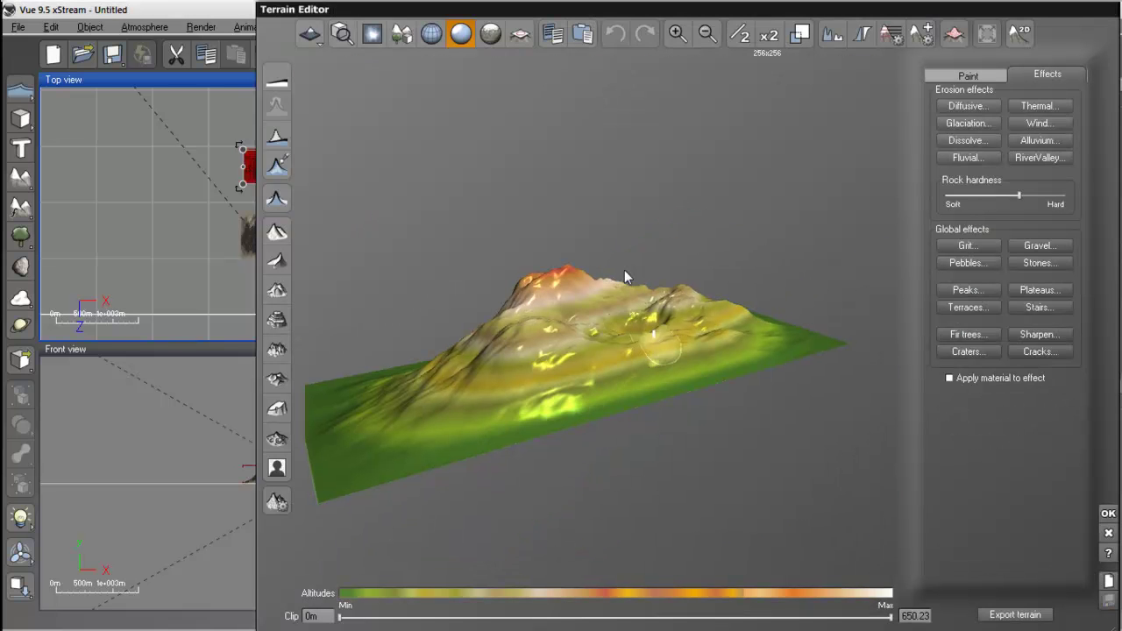
pyautogui.click(1027, 263)
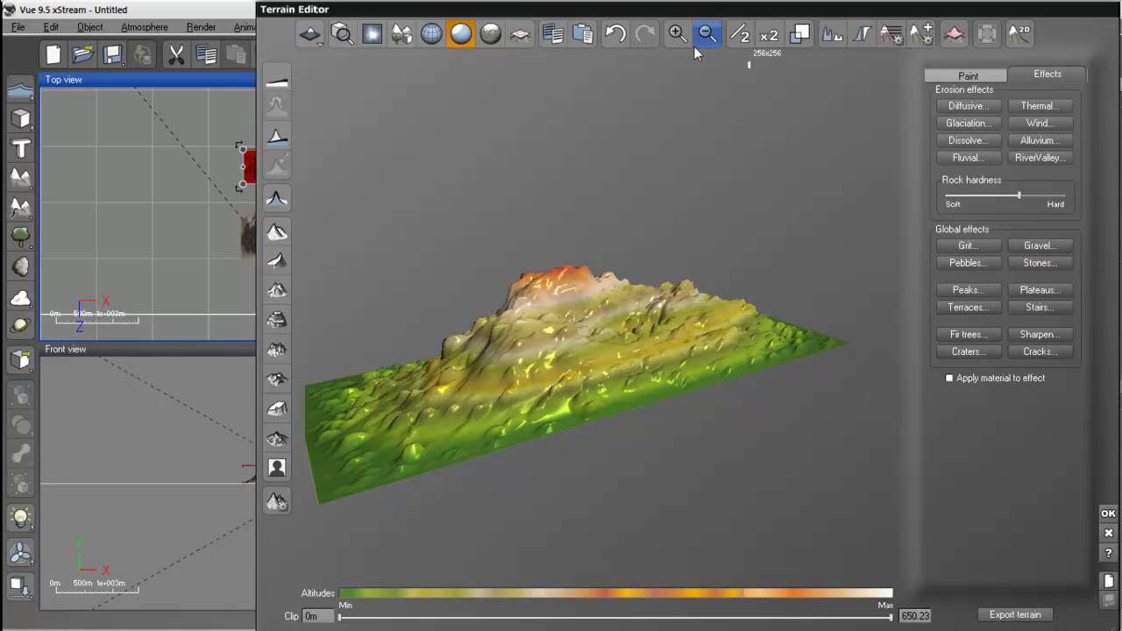
pyautogui.click(615, 35)
# Raise Terrain6's resolution to 1024x1024, apply the Stones, Peaks, Pebbles, Grit and Craters effects, and accept the terrain edits.
pyautogui.click(769, 35)
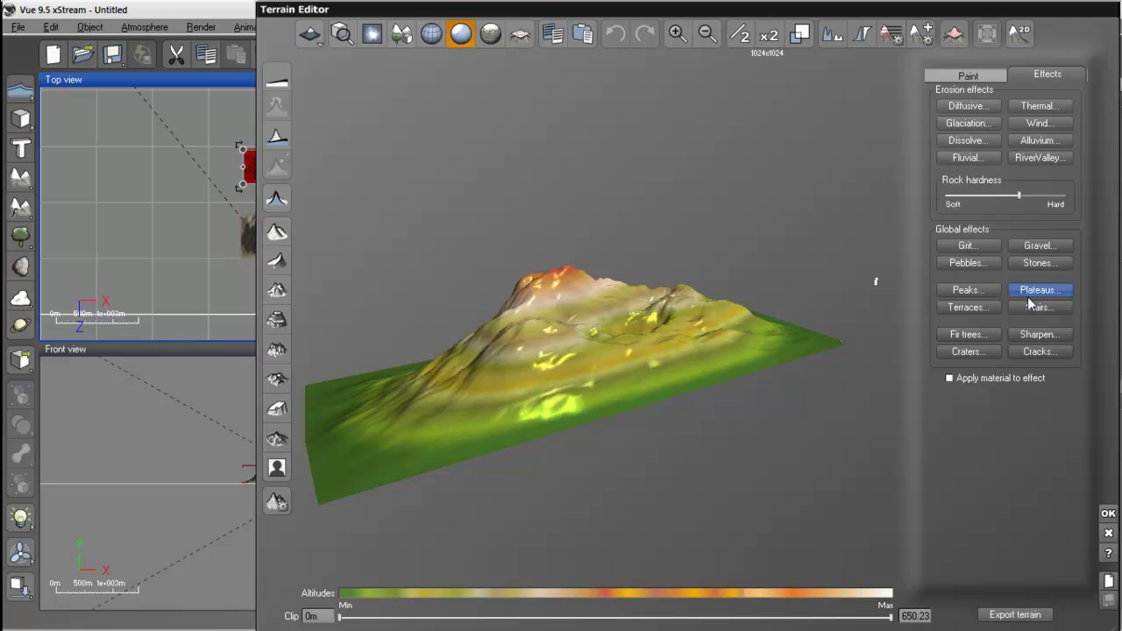
pyautogui.click(1043, 264)
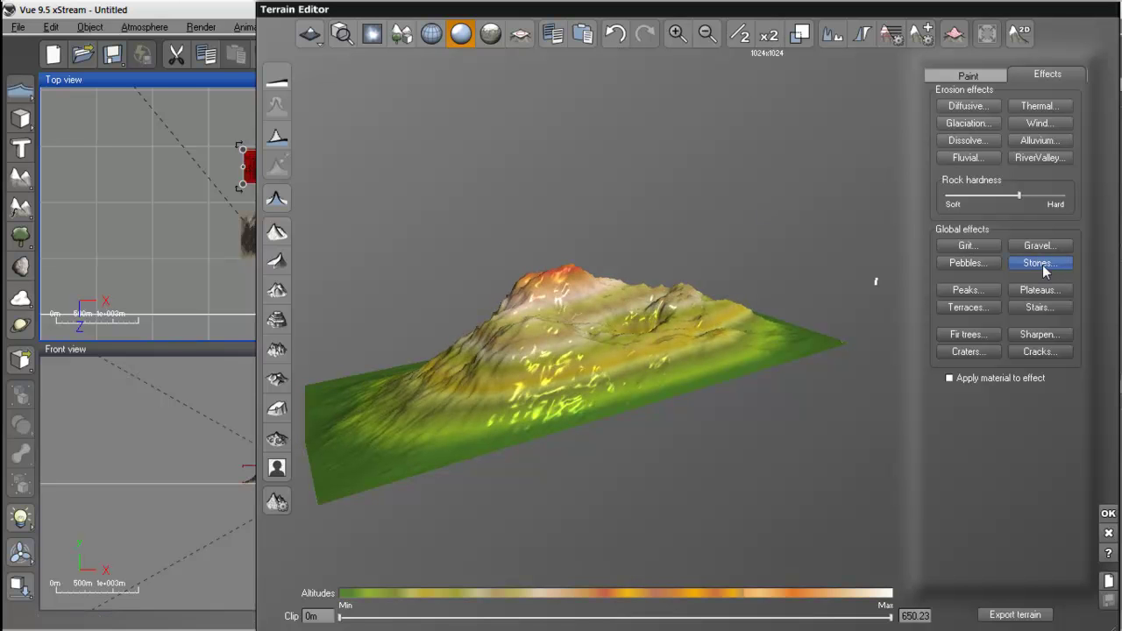
pyautogui.click(972, 297)
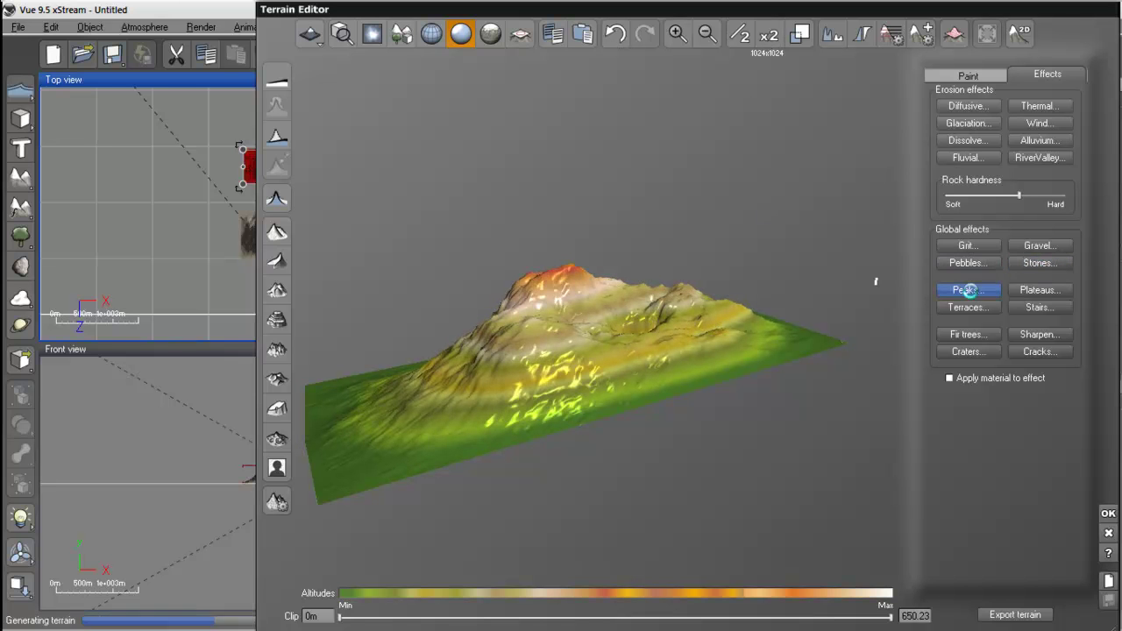
pyautogui.click(964, 261)
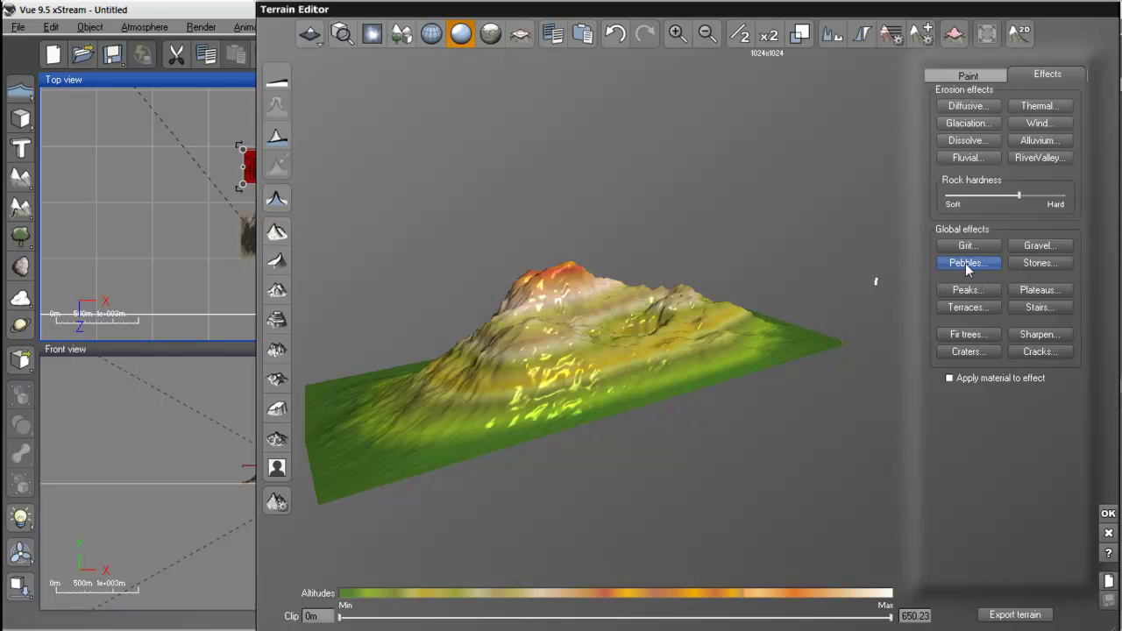
pyautogui.click(968, 248)
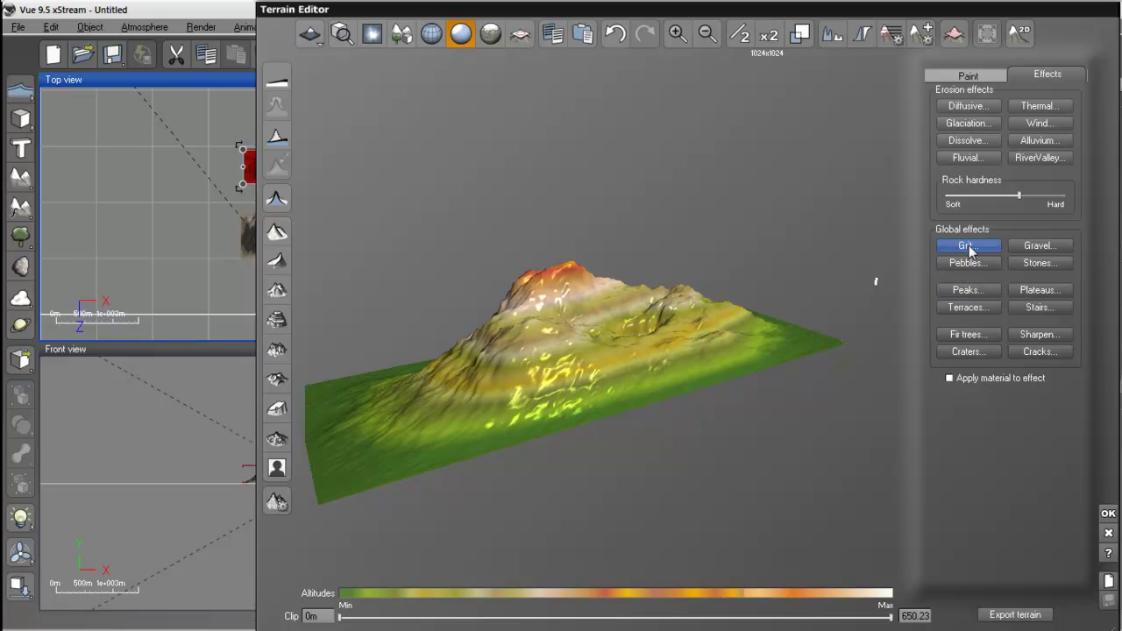
pyautogui.click(982, 355)
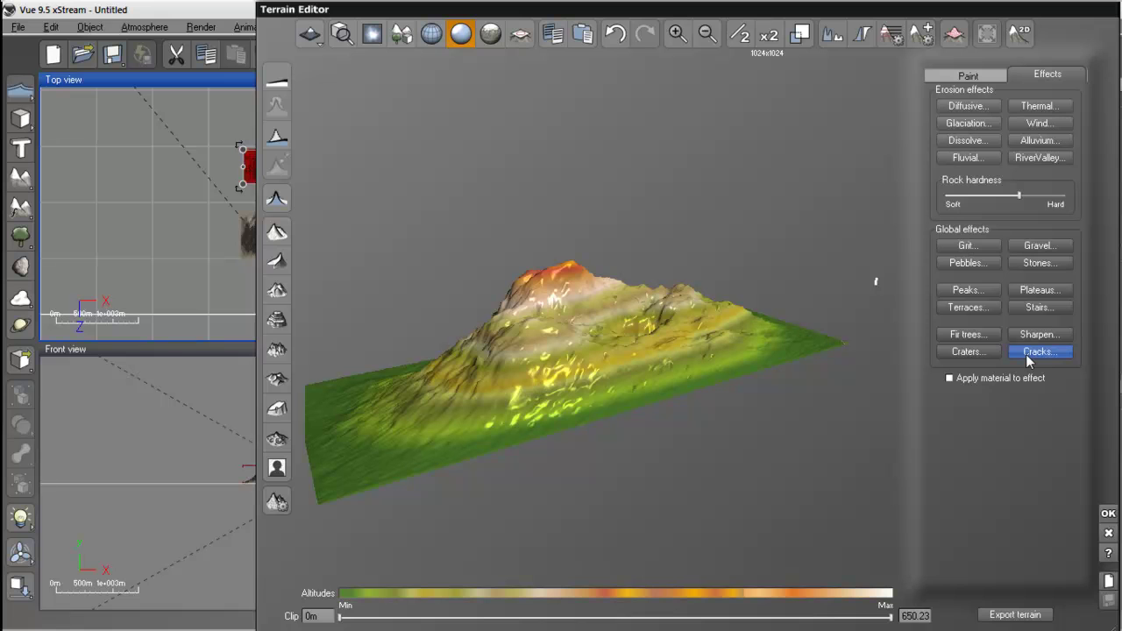
pyautogui.click(1108, 516)
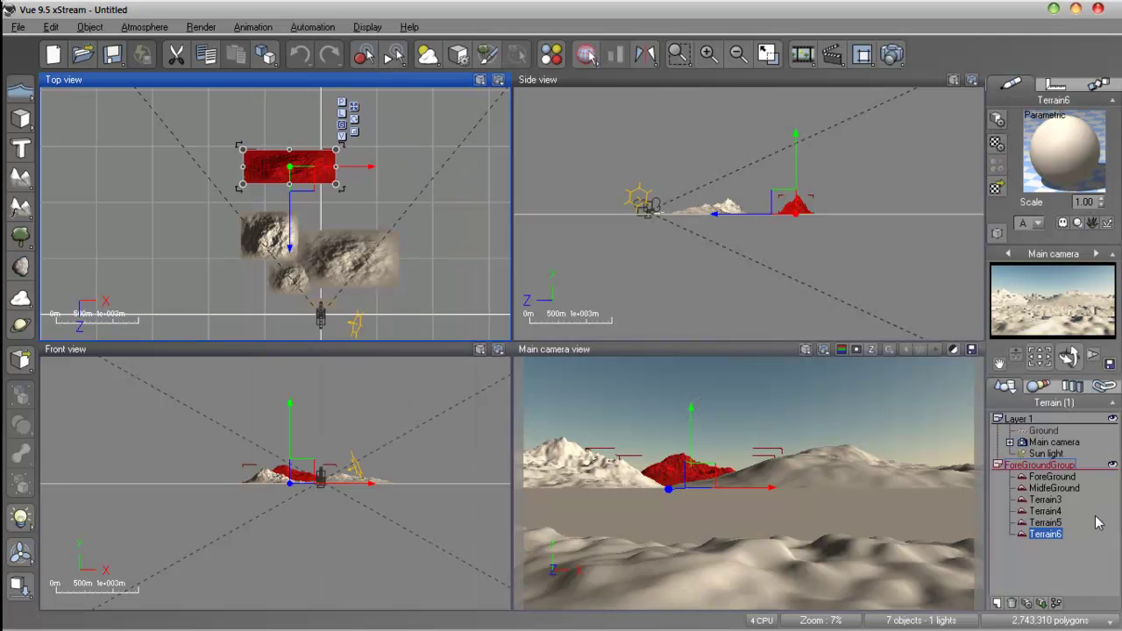
# Configure rendering with the internal renderer, output to screen and a custom 1280x720 size, and render the scene once.
pyautogui.click(824, 350)
pyautogui.click(873, 382)
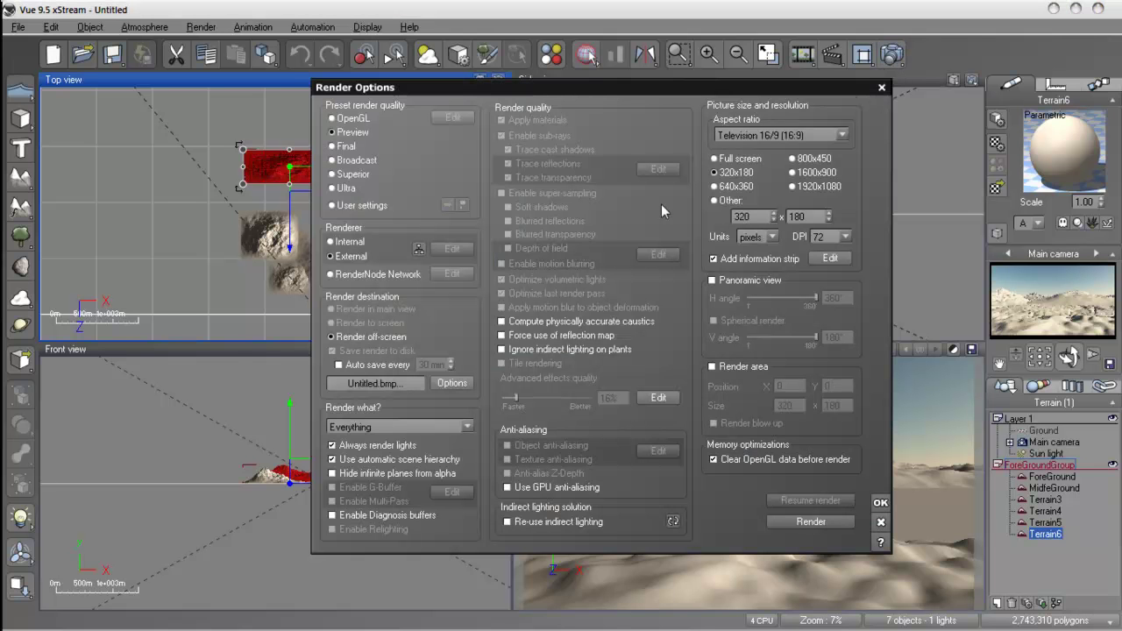
pyautogui.click(346, 244)
pyautogui.click(356, 324)
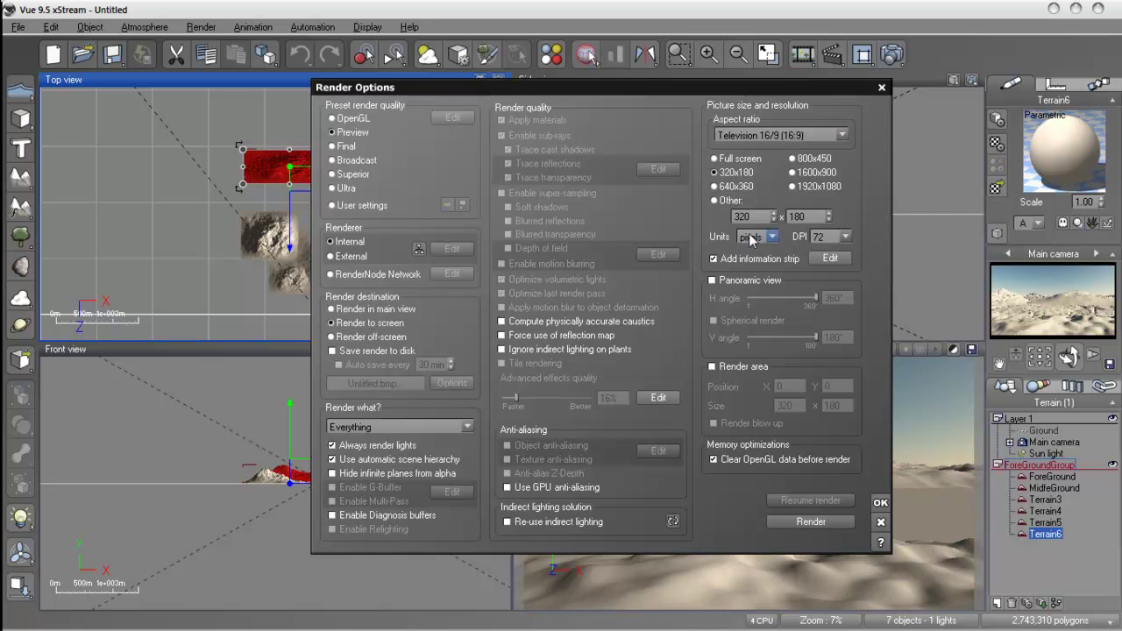
pyautogui.click(748, 217)
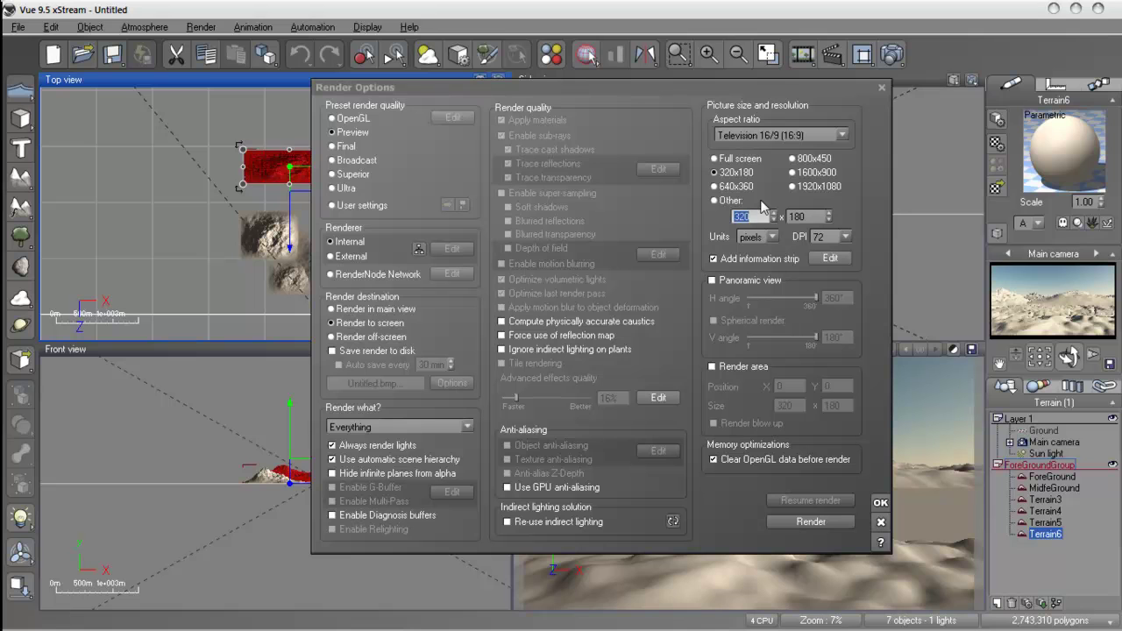
pyautogui.write('128')
pyautogui.click(880, 502)
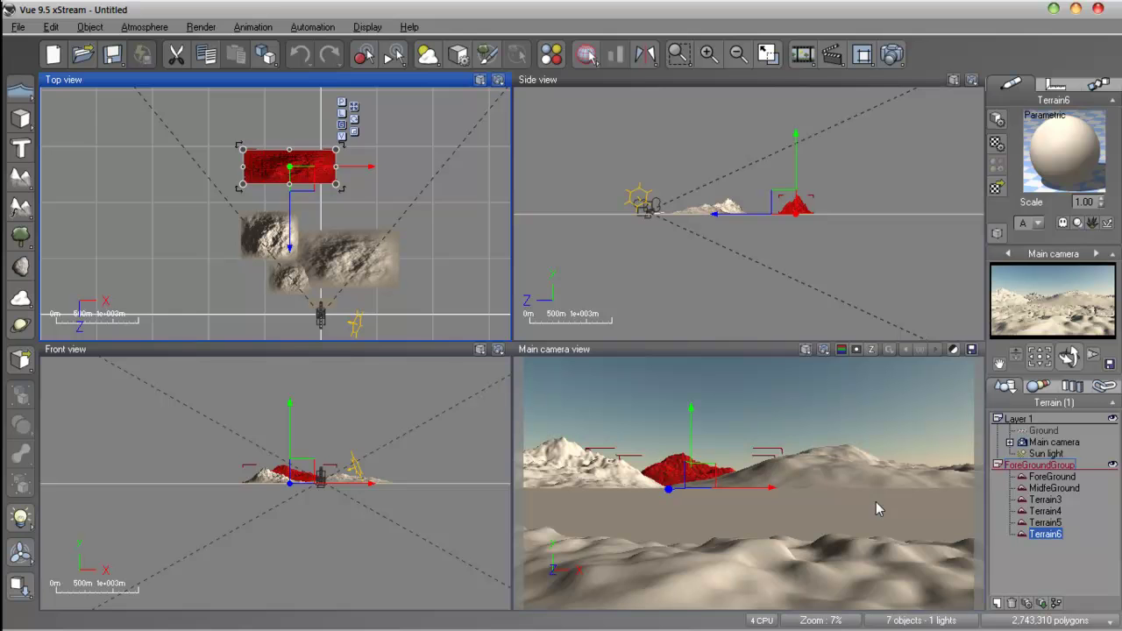
pyautogui.click(893, 55)
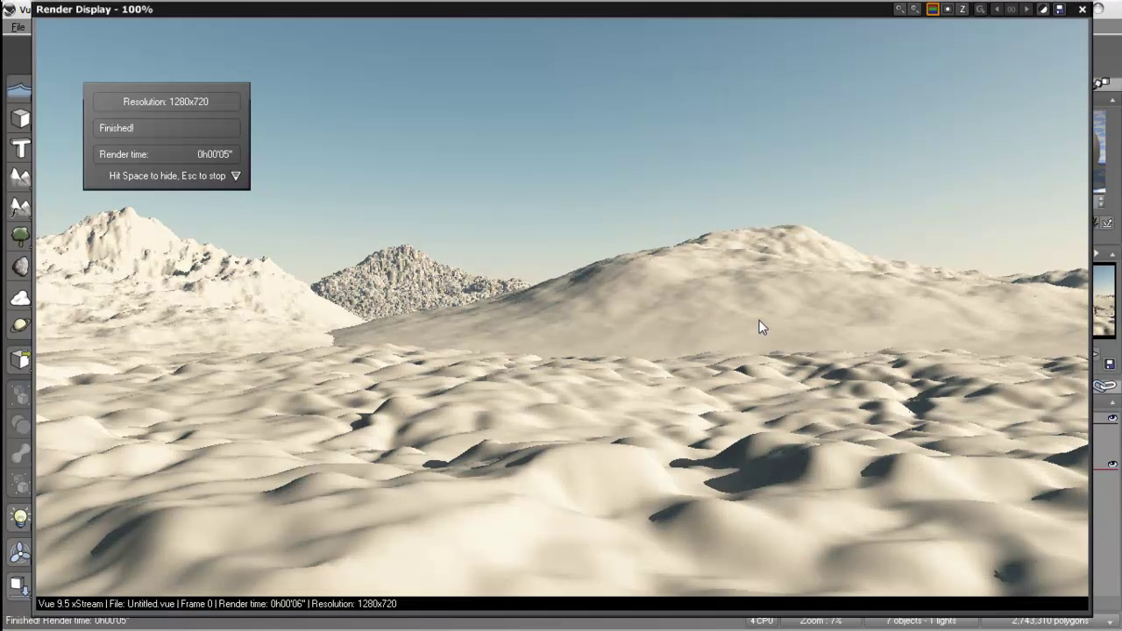
pyautogui.click(1084, 11)
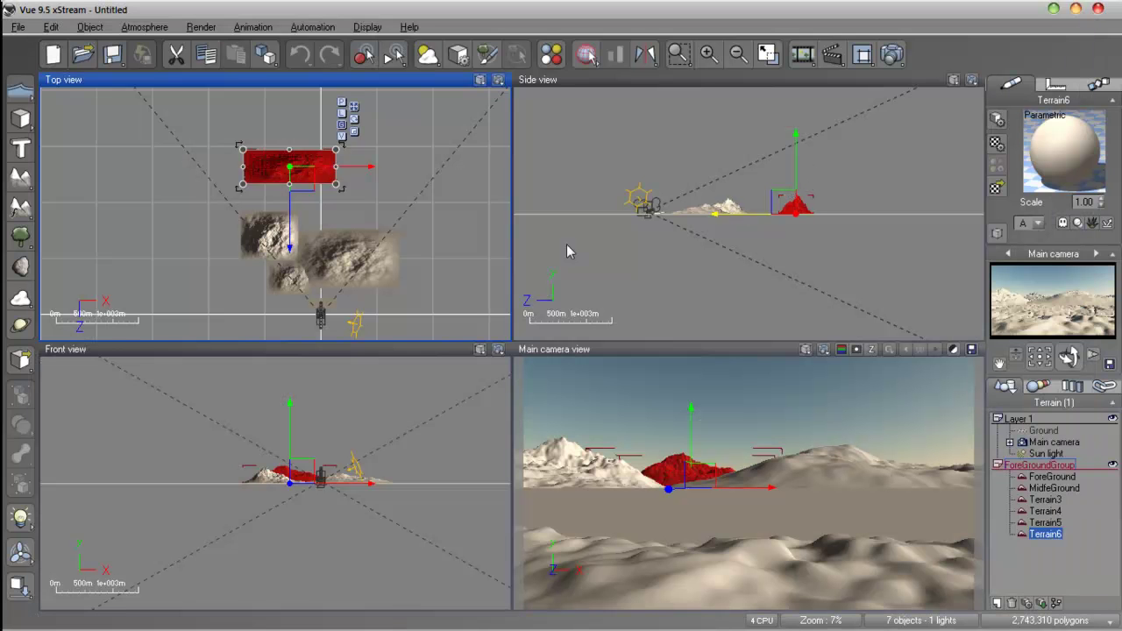
# Reopen Terrain6 for editing, apply Diffusive erosion, reduce its resolution to 256x256 and accept the changes.
pyautogui.doubleClick(670, 467)
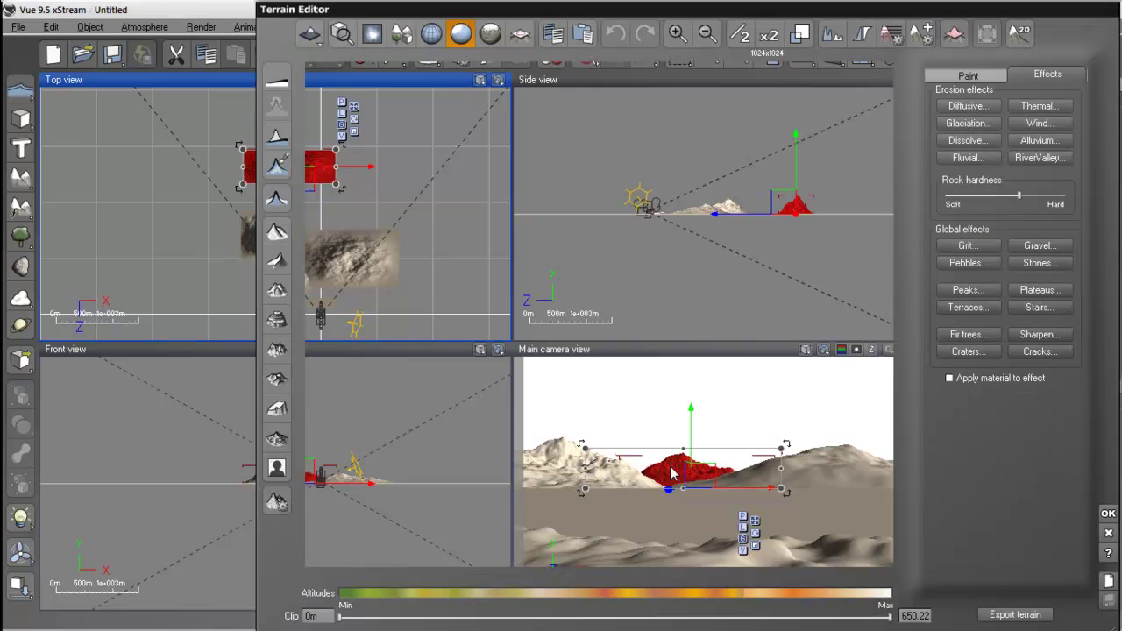
pyautogui.click(965, 106)
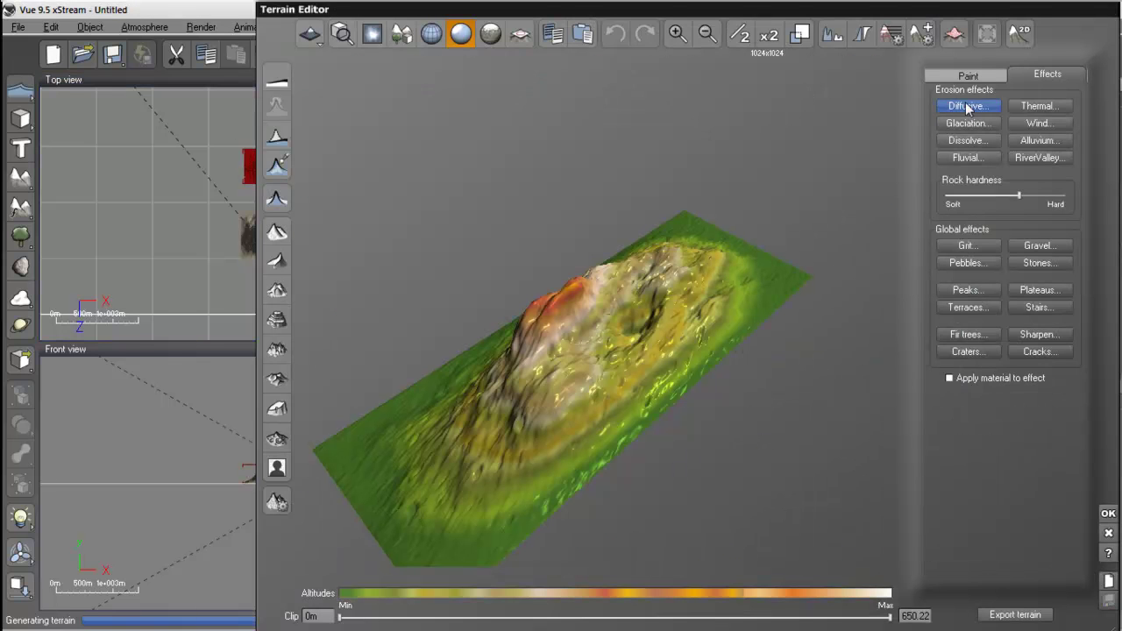
pyautogui.doubleClick(741, 34)
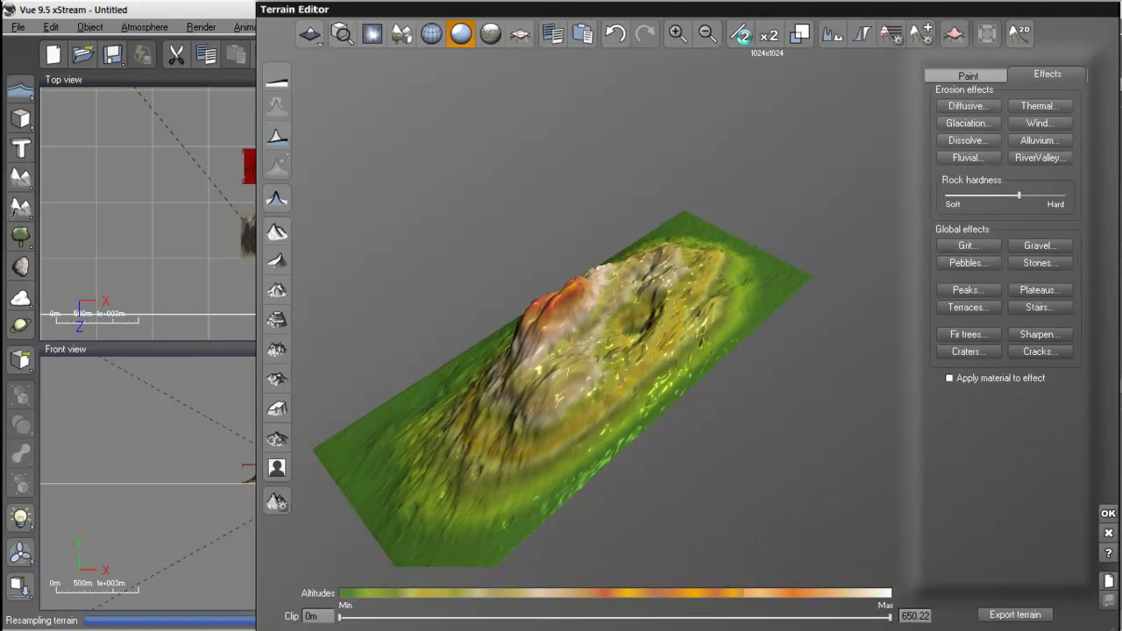
pyautogui.moveTo(565, 444); pyautogui.dragTo(567, 388)
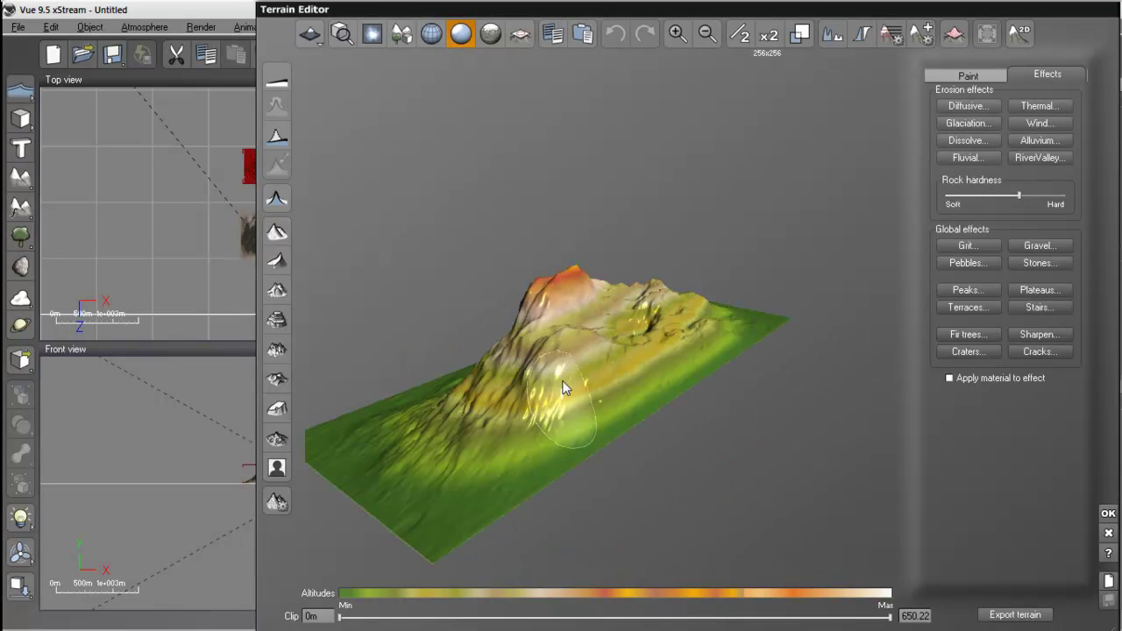
pyautogui.click(1109, 513)
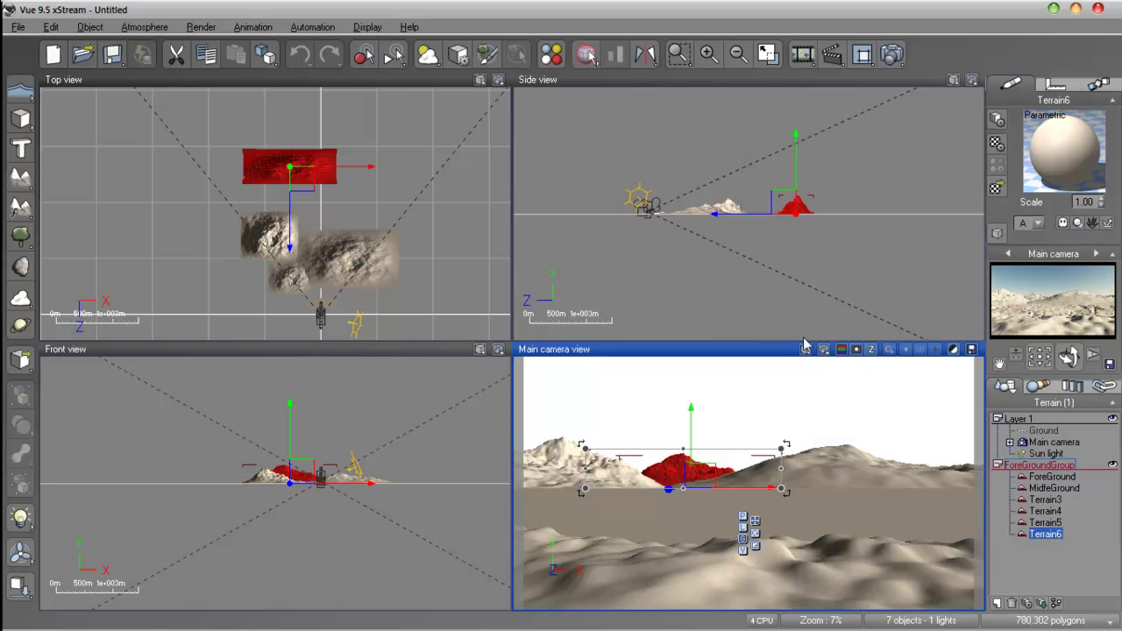
# Check the render options, keep them as they are, and render the scene again to examine the distant Terrain6.
pyautogui.click(892, 54)
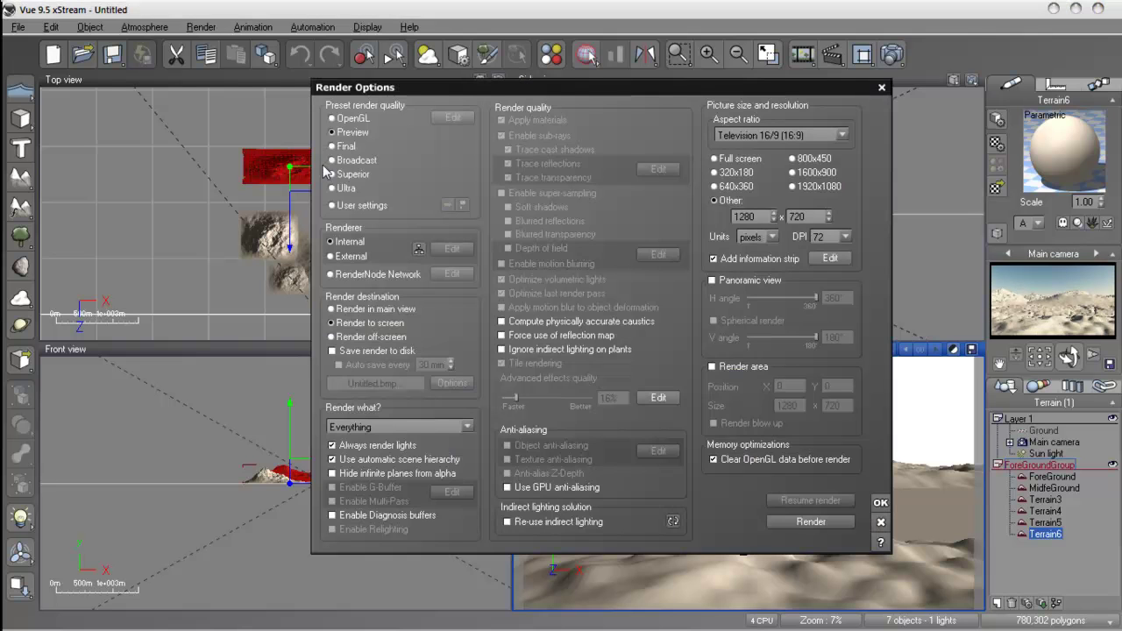
pyautogui.click(881, 502)
pyautogui.click(891, 55)
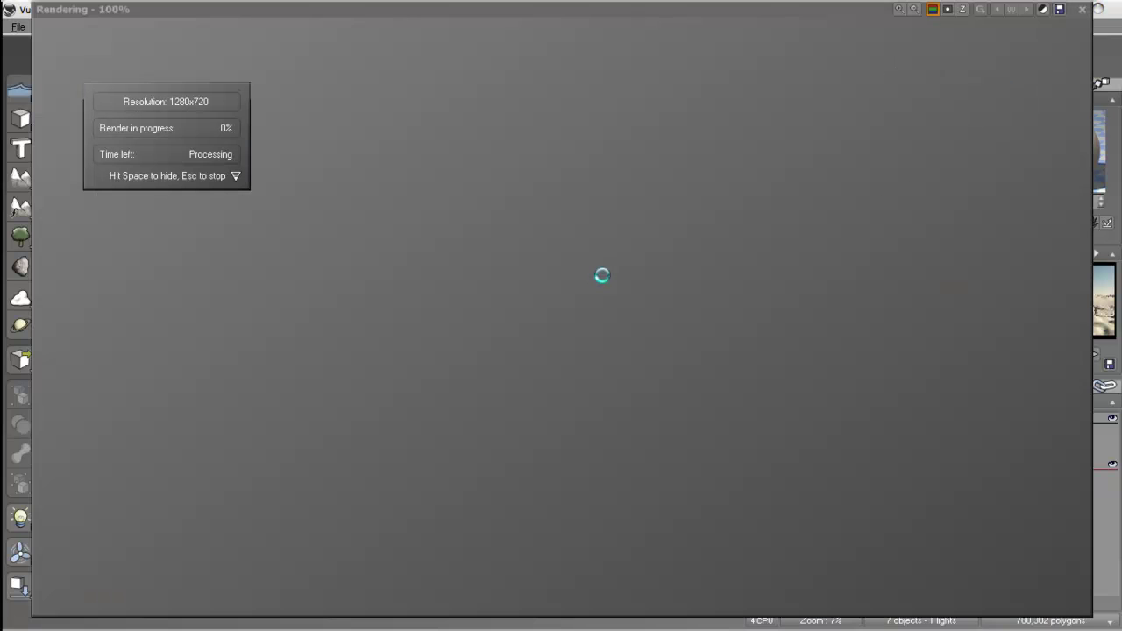